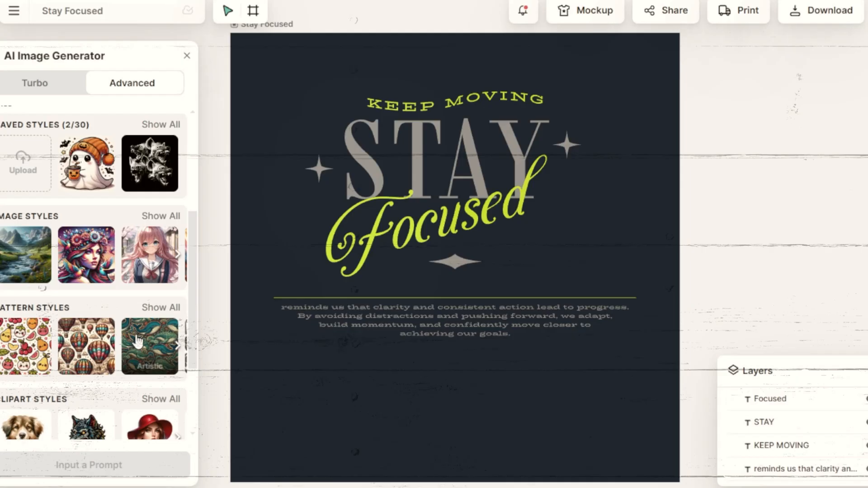
- Browse the template gallery for design ideas, dismiss the Erase & Fill announcement and view the AFTRHRS artboards
scroll(121, 302, "up", 5)
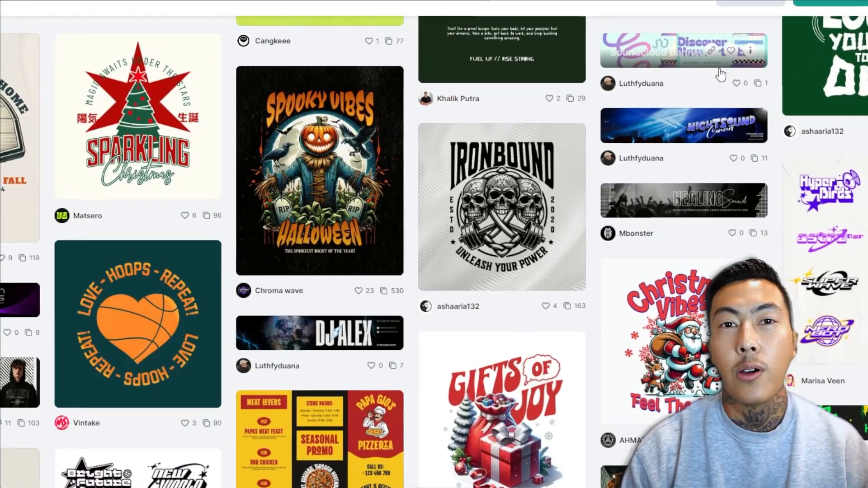
scroll(609, 147, "up", 6)
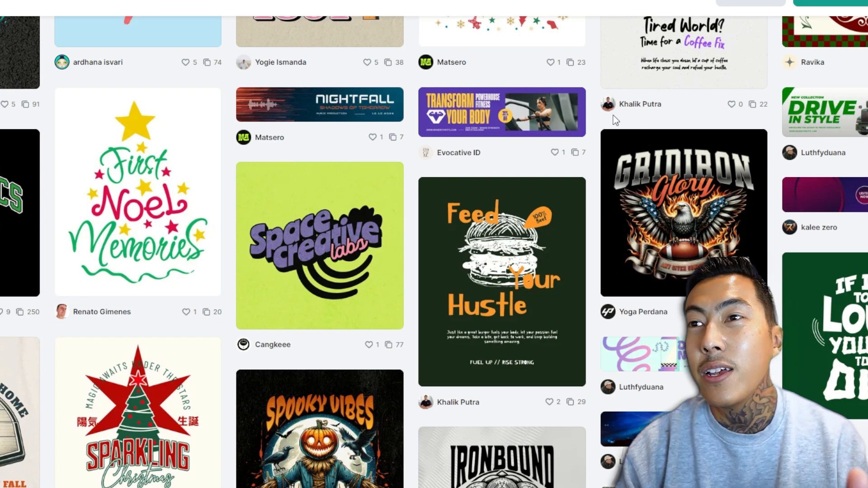
scroll(588, 149, "down", 9)
scroll(490, 174, "down", 4)
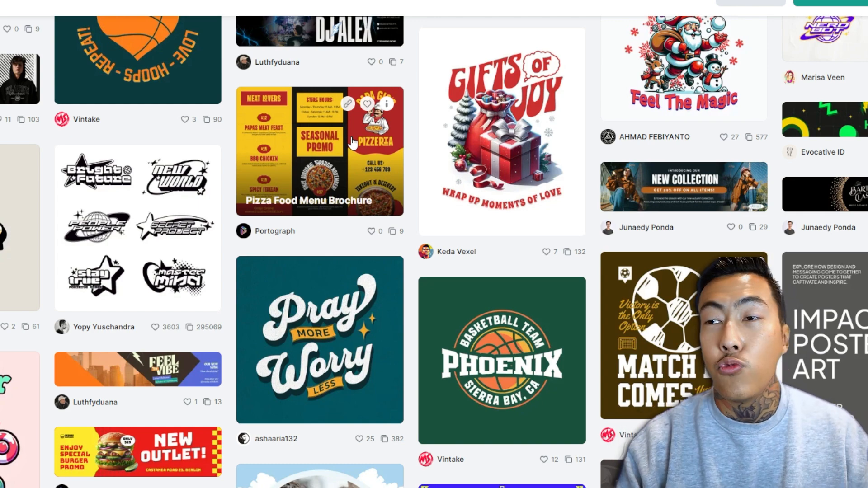
scroll(244, 276, "down", 6)
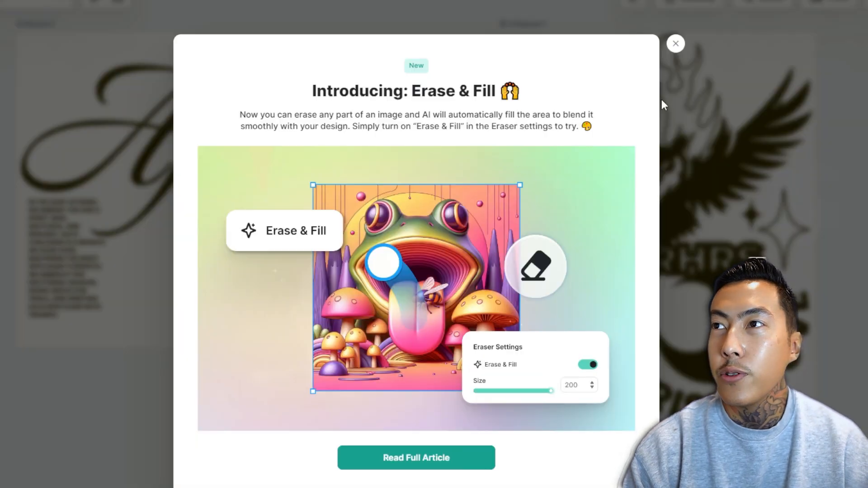
left_click(661, 102)
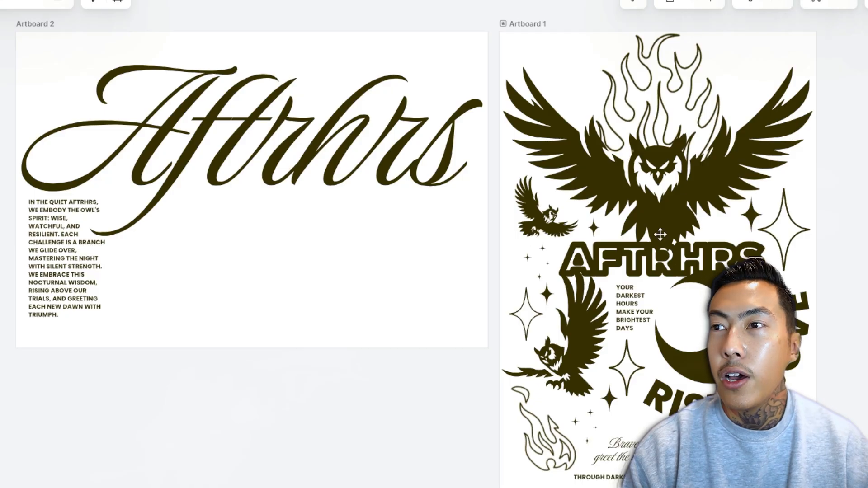
left_click_drag(770, 218, 396, 216)
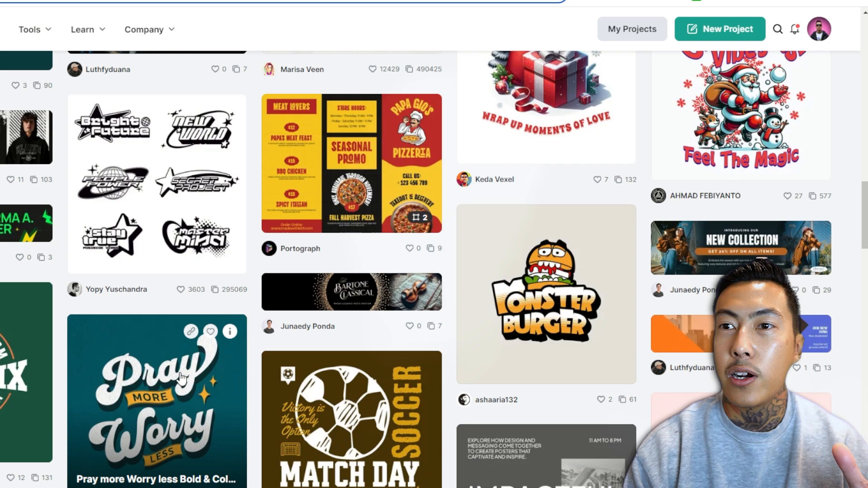
- Find the Stay Focused template in the gallery and open it for editing
scroll(403, 319, "down", 4)
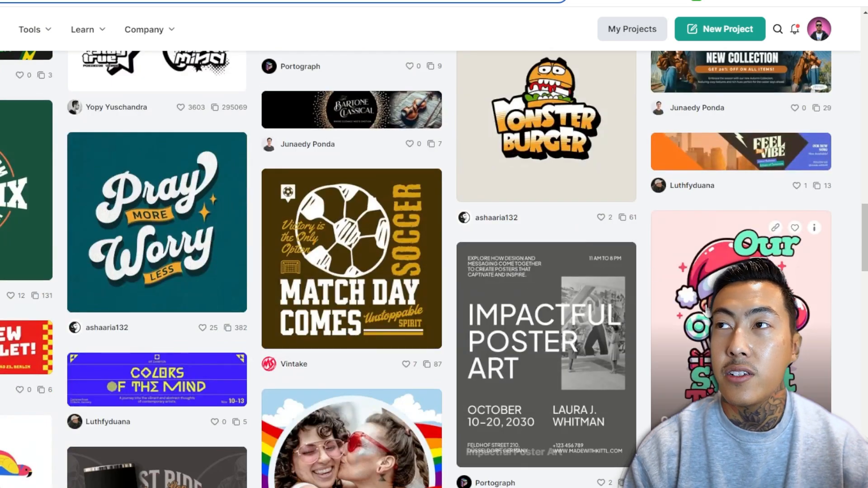
scroll(642, 320, "up", 4)
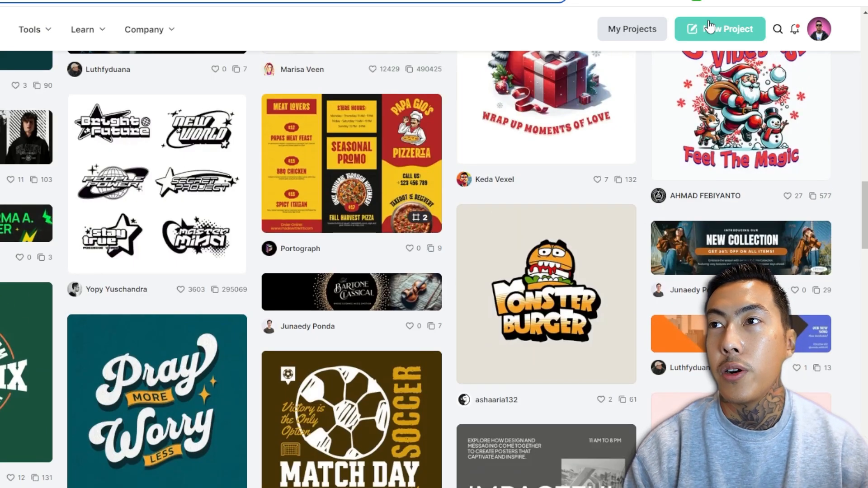
scroll(434, 244, "down", 10)
scroll(439, 246, "up", 6)
right_click(407, 412)
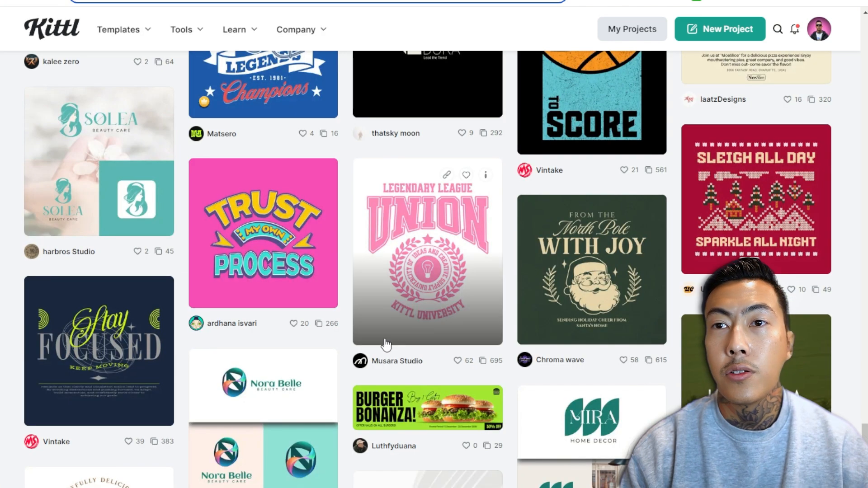
right_click(116, 352)
key("Escape")
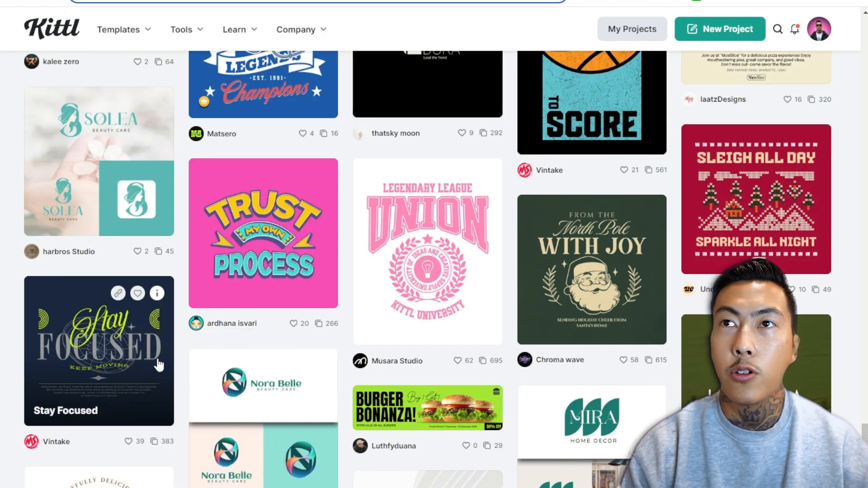
left_click(712, 28)
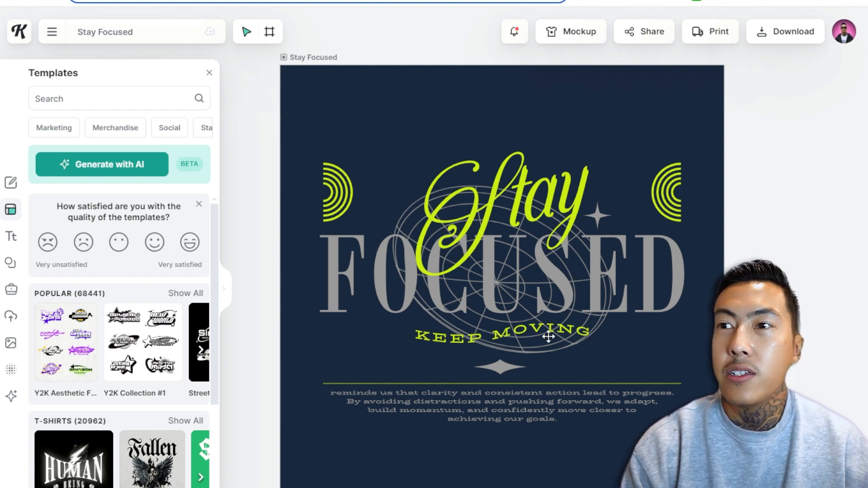
- Replace the large grey serif word FOCUSED with STAY
double_click(655, 279)
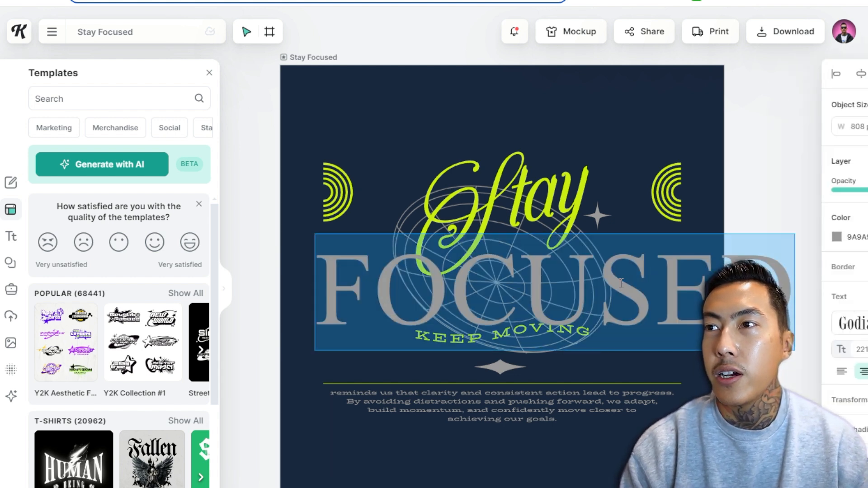
type("STAY")
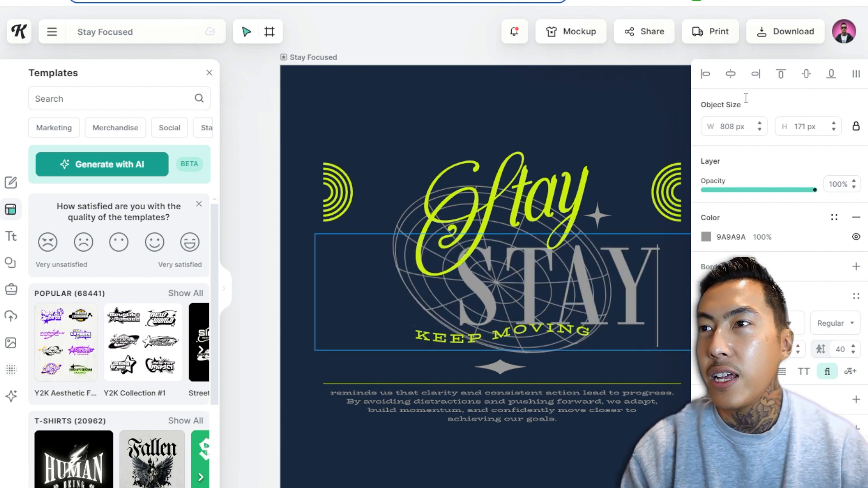
key("Escape")
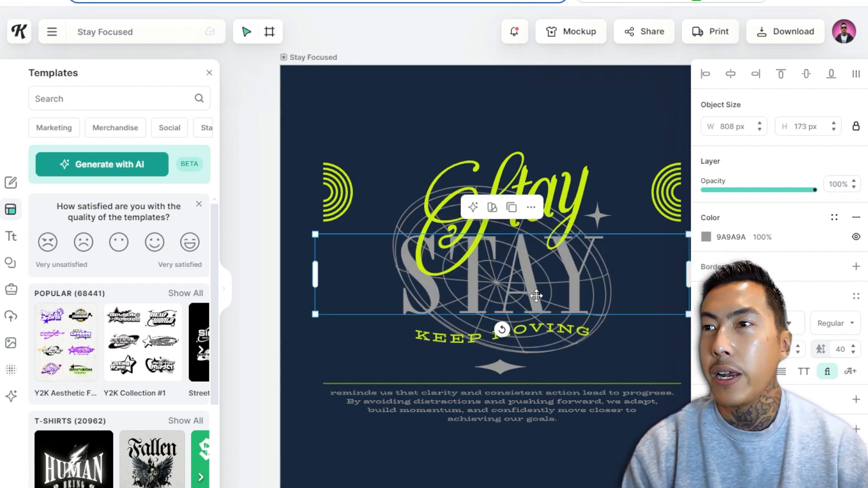
- Change the green script word Stay to Focused and move it up above the grey STAY text
double_click(560, 187)
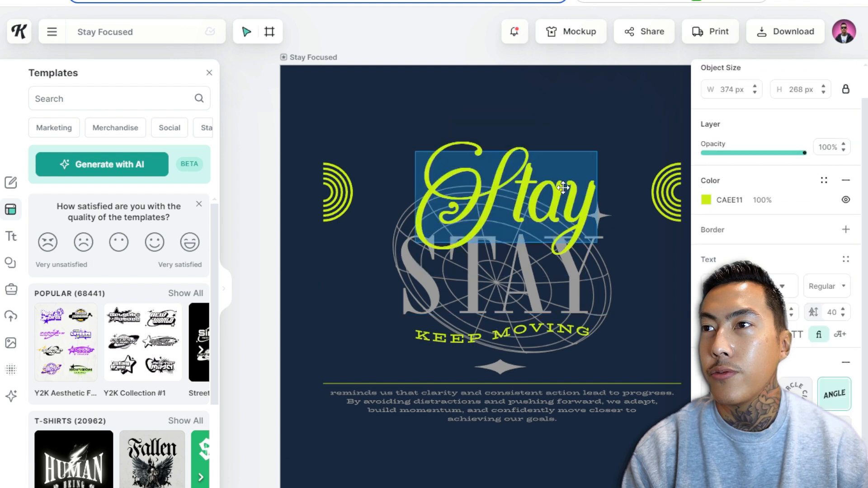
type("Focused")
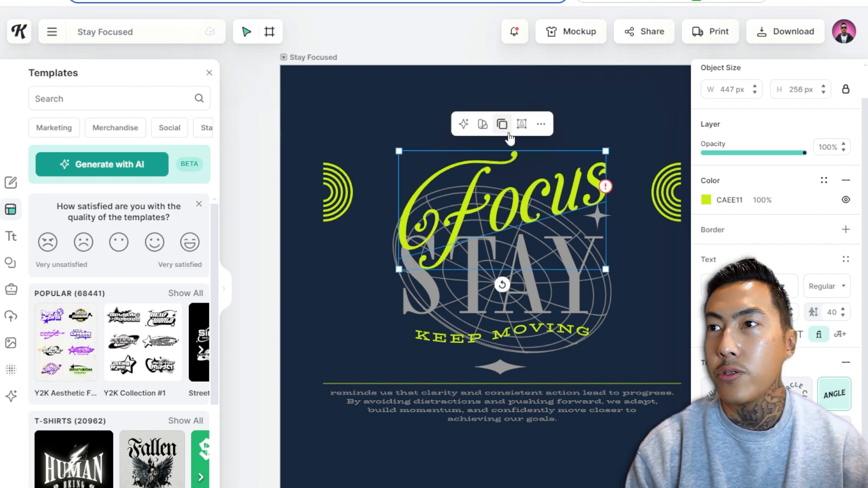
left_click_drag(559, 186, 537, 123)
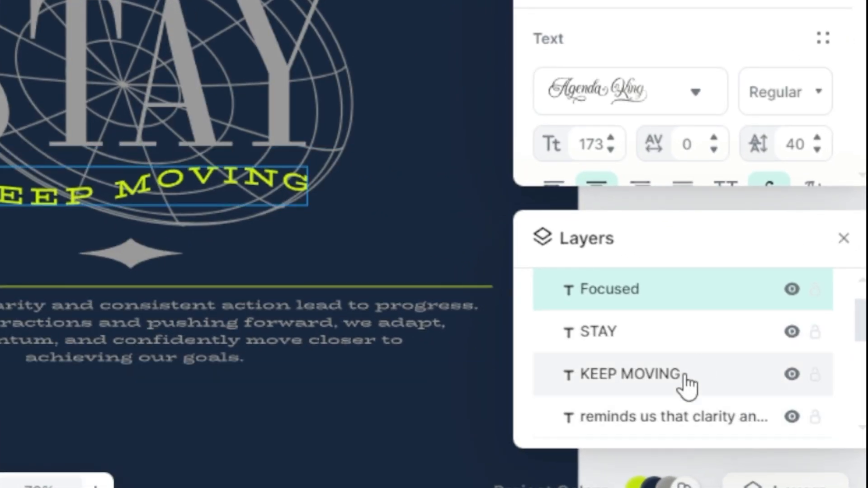
- Enlarge the concentric arcs ornament on the left of the artboard to about 805 px wide and delete it
scroll(696, 417, "down", 5)
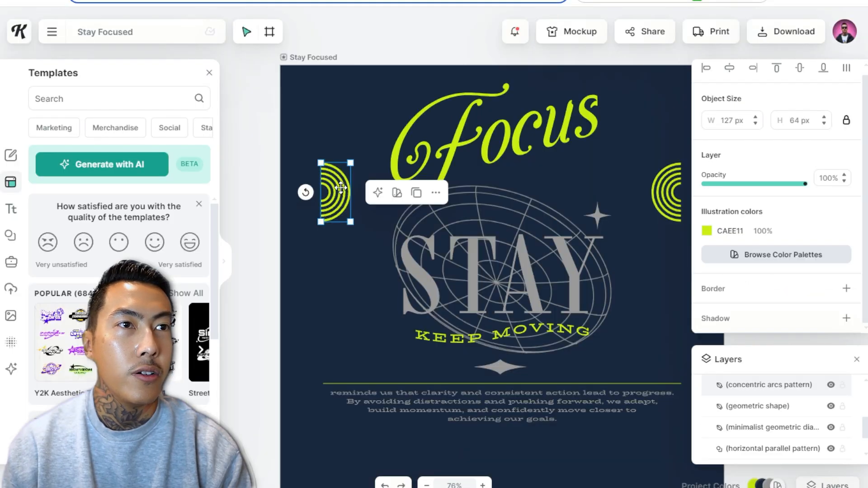
left_click_drag(338, 187, 566, 441)
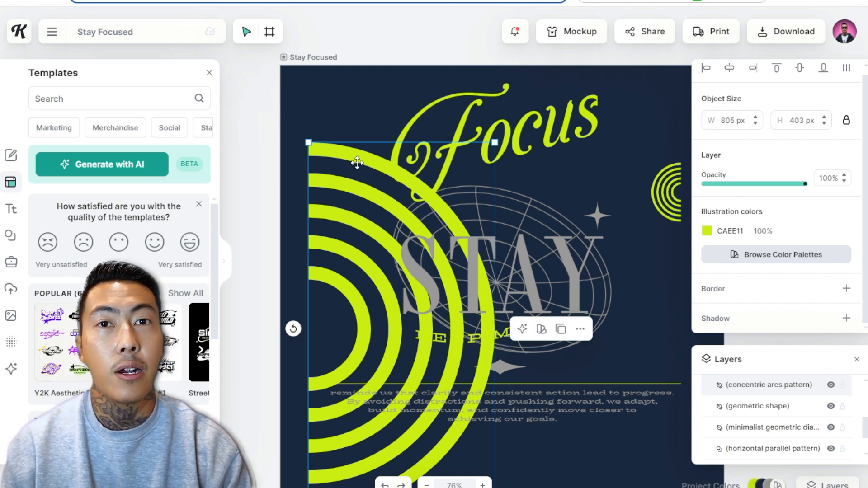
left_click_drag(361, 162, 226, 176)
key("Delete")
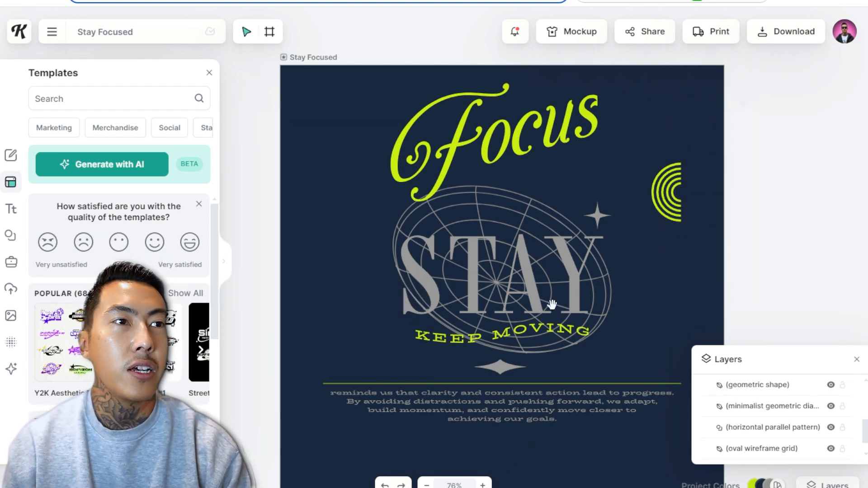
- Delete the oval wireframe grid behind the STAY text
left_click_drag(648, 265, 544, 263)
left_click(361, 352)
key("Delete")
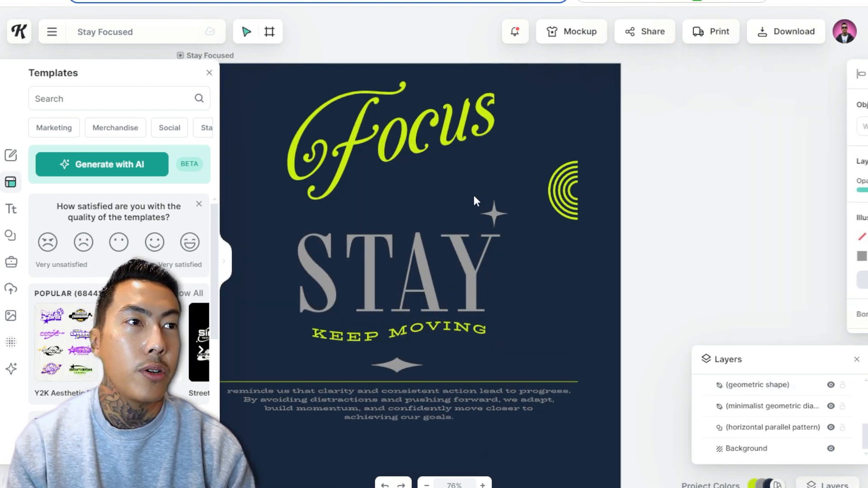
- Rearrange the headline by moving STAY up and the green script text down so it overlaps the lower part of STAY
left_click(493, 213)
left_click_drag(423, 282, 415, 198)
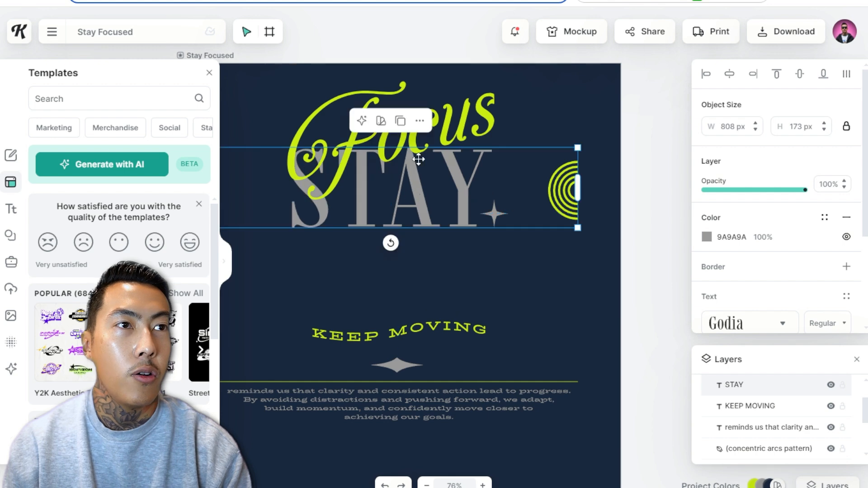
left_click_drag(444, 136, 436, 244)
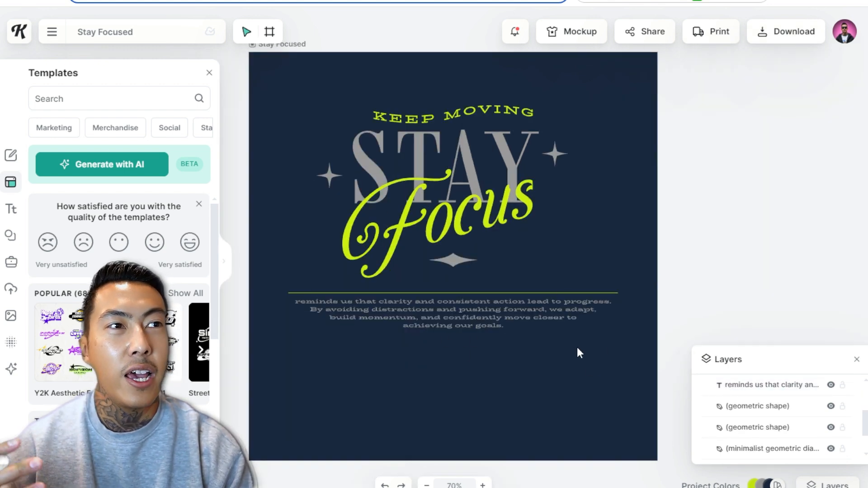
- Set the font size of the green script text Focused to 150 and reduce it further to 100
left_click(522, 196)
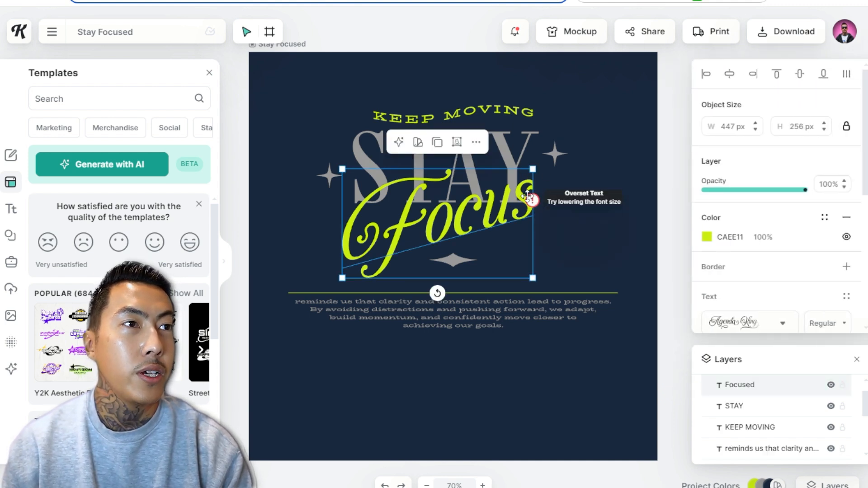
left_click(517, 207)
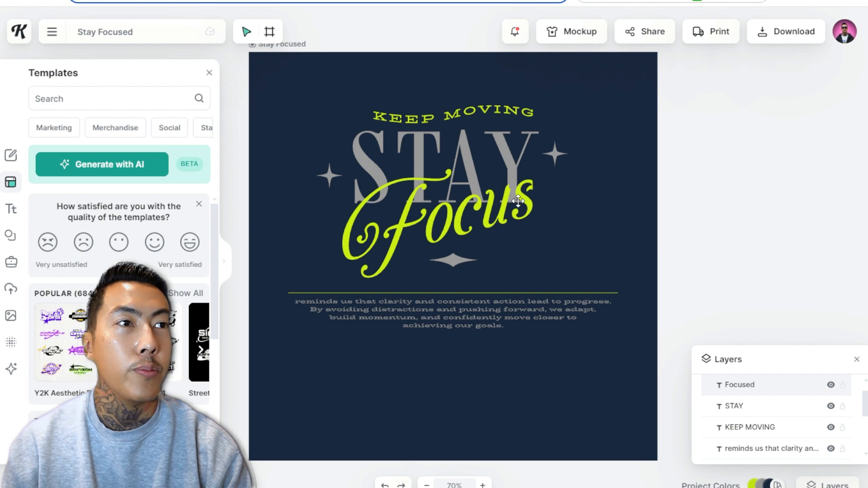
double_click(524, 219)
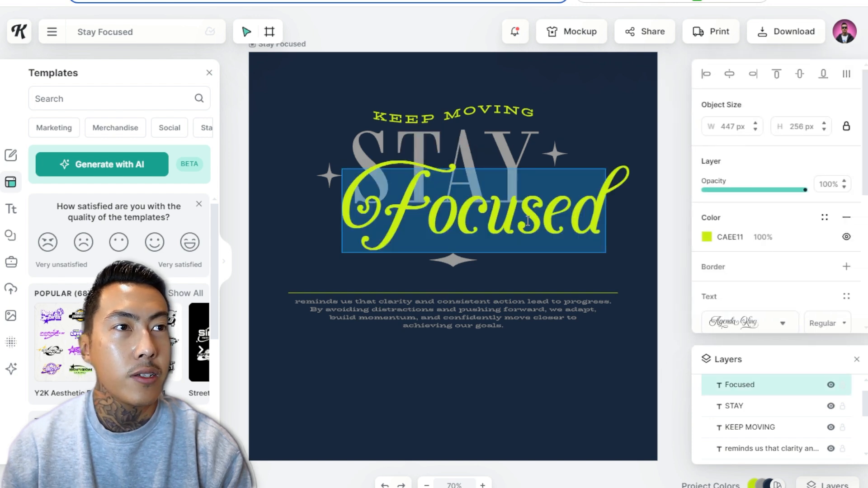
key("Escape")
double_click(463, 229)
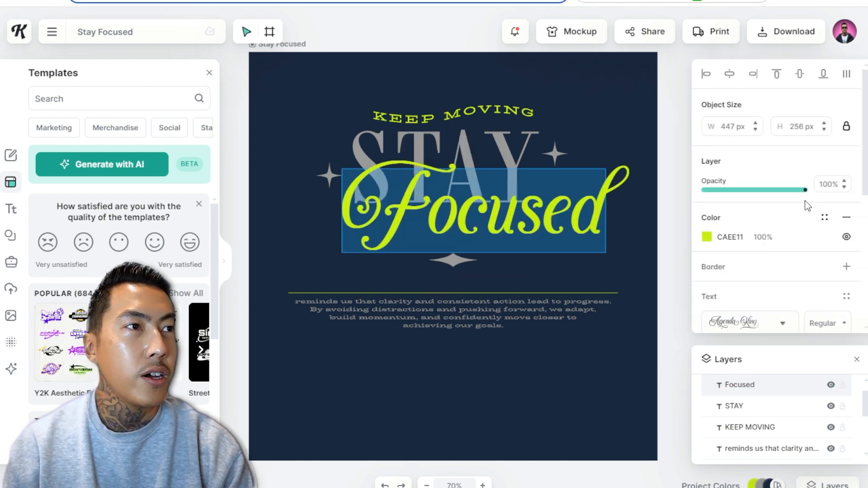
scroll(796, 208, "down", 5)
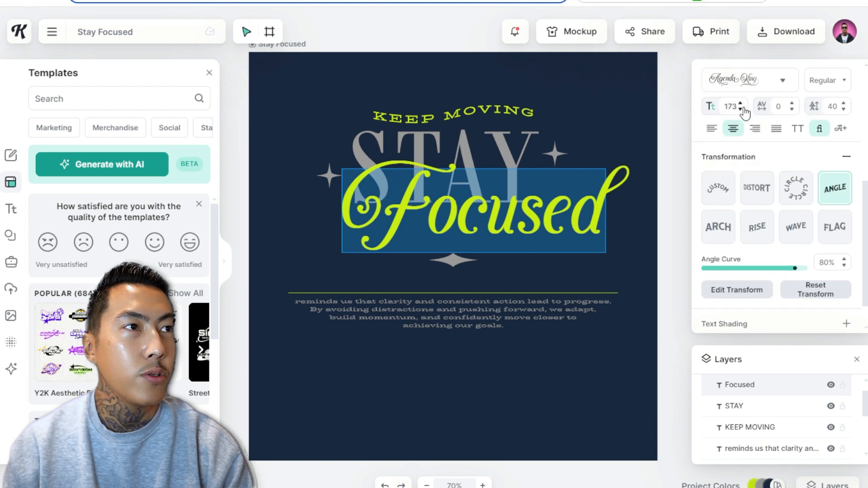
left_click(741, 110)
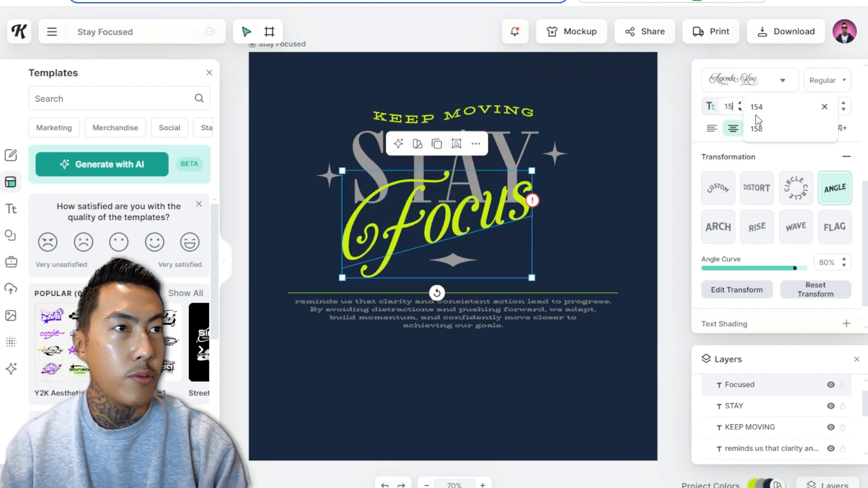
type("150")
left_click(732, 108)
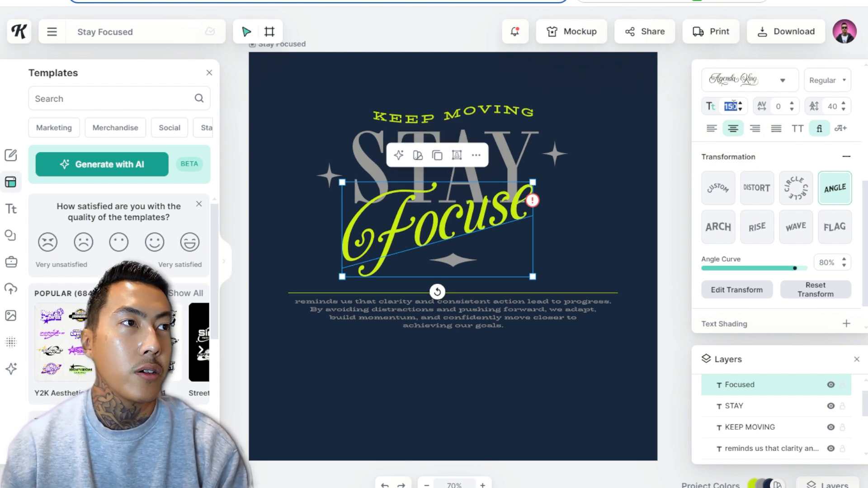
type("100")
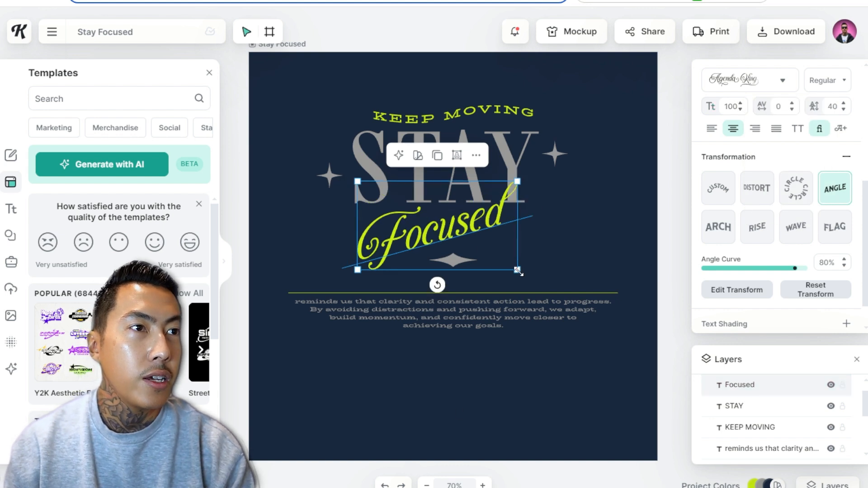
- Scale up the script text Focused proportionally and position it across the lower part of STAY
left_click_drag(517, 270, 571, 299)
left_click_drag(492, 236, 467, 204)
left_click(448, 217)
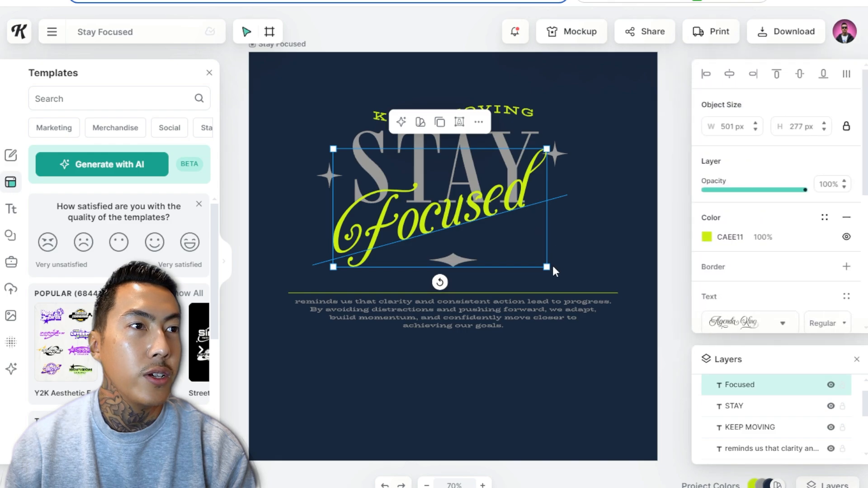
mouse_move(547, 266)
left_mouse_down()
mouse_move(606, 310)
mouse_move(534, 262)
left_mouse_up()
mouse_move(585, 339)
left_mouse_down()
mouse_move(573, 331)
mouse_move(584, 337)
left_mouse_up()
left_click_drag(456, 273, 461, 288)
left_click_drag(461, 288, 460, 288)
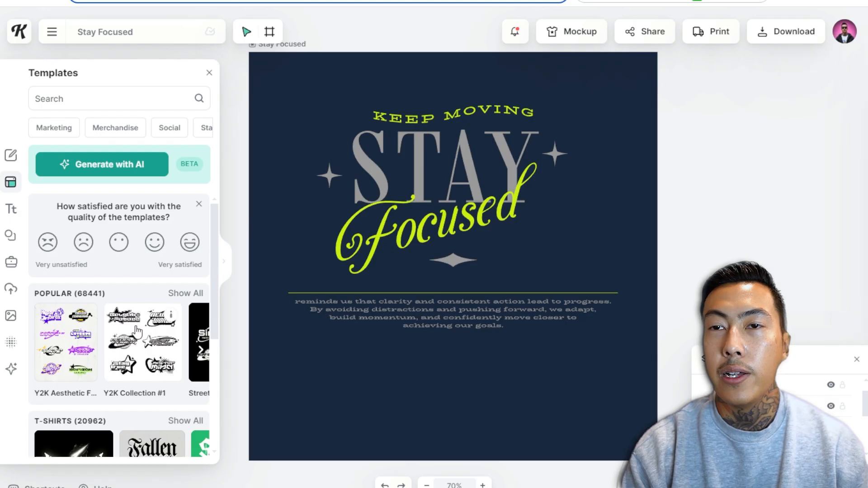
scroll(108, 367, "down", 5)
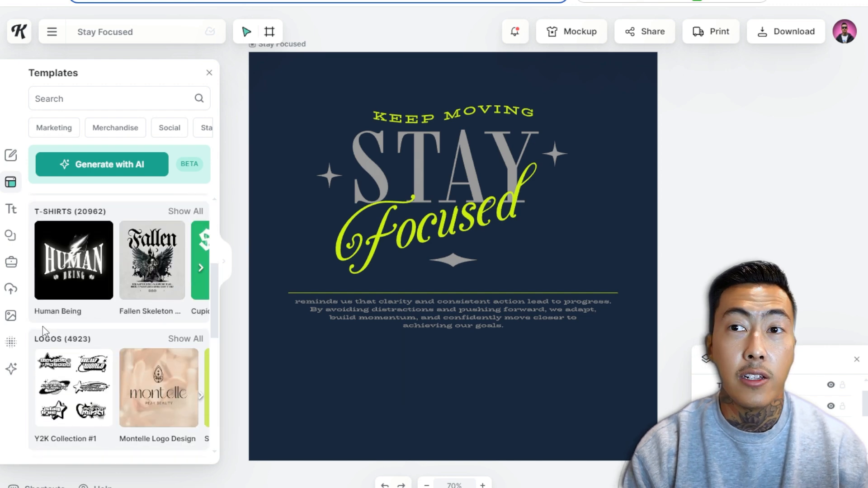
scroll(103, 317, "down", 3)
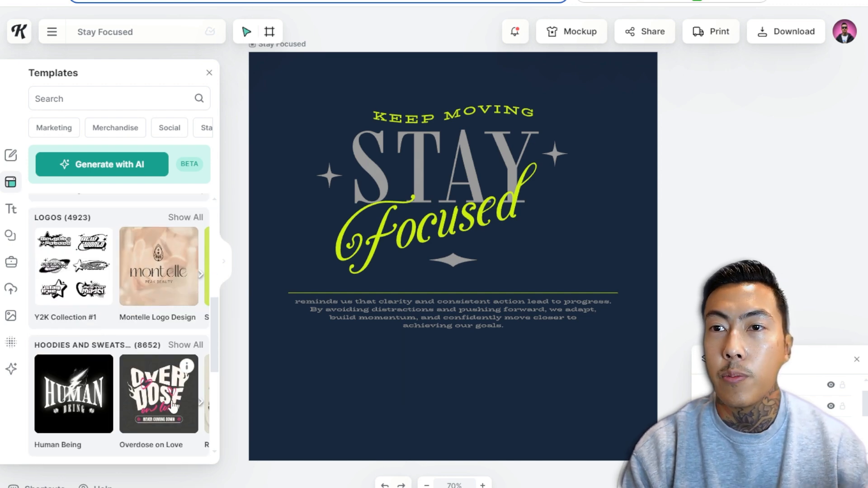
- Open the AI Image Generator and choose the Vector Art style from the full set of vector styles
scroll(212, 398, "down", 3)
left_click(11, 368)
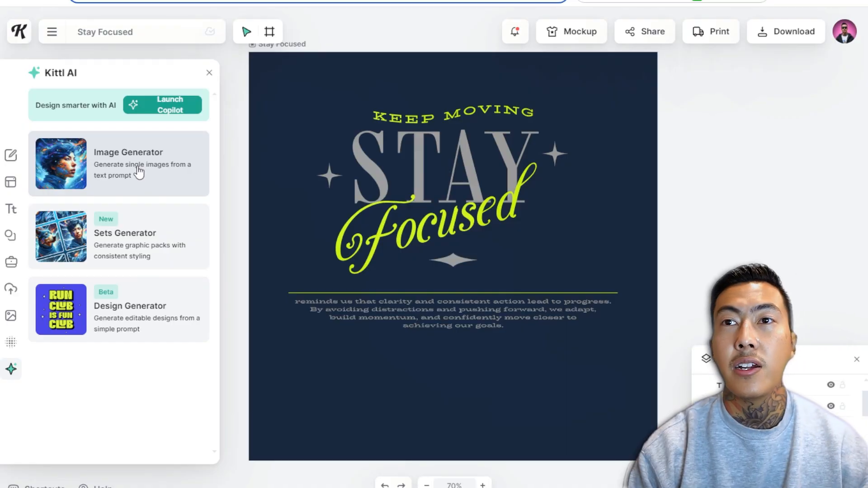
left_click(138, 172)
scroll(132, 335, "down", 3)
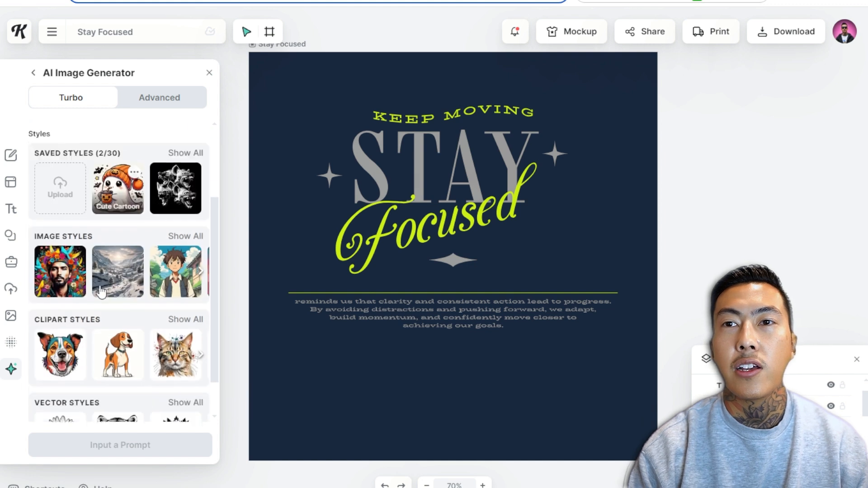
scroll(126, 315, "down", 1)
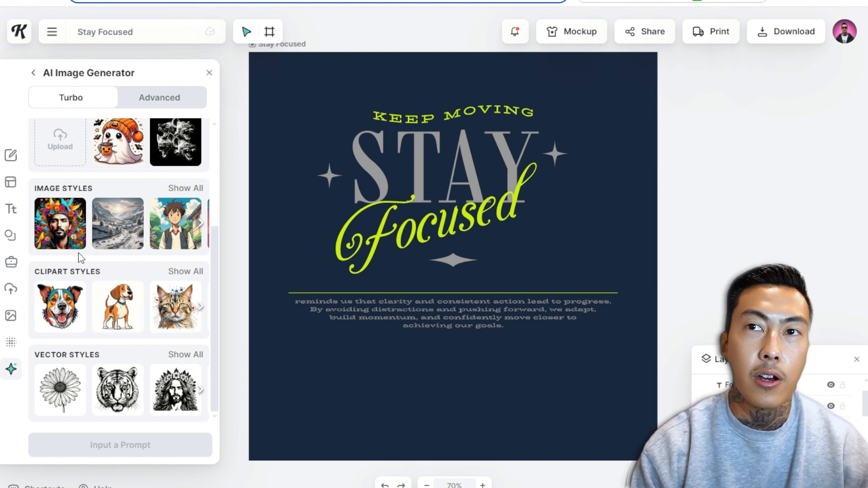
left_click(194, 355)
scroll(282, 289, "down", 2)
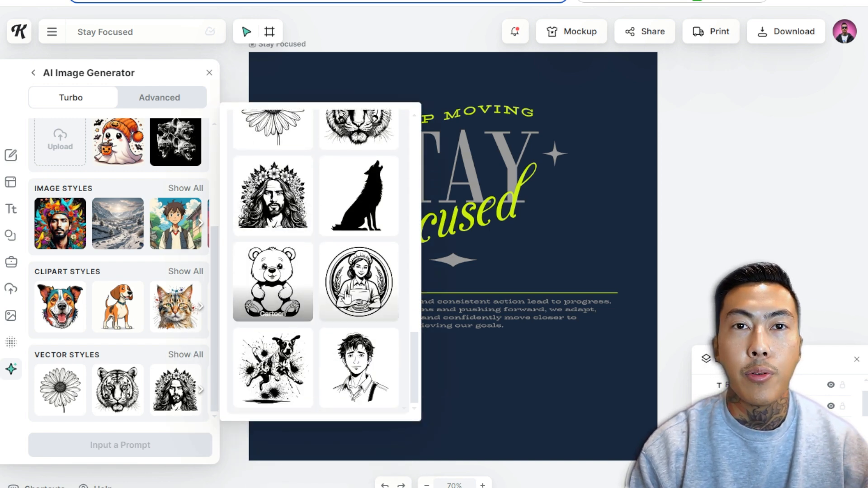
scroll(344, 280, "up", 2)
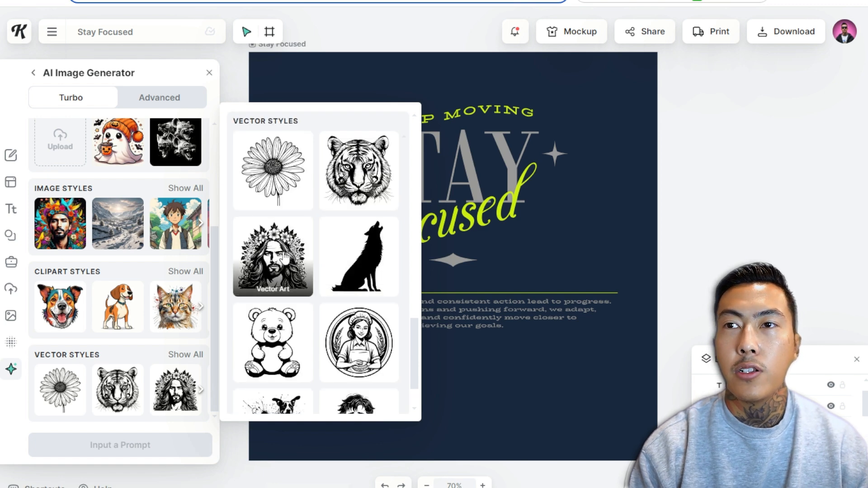
left_click(273, 258)
scroll(124, 226, "up", 5)
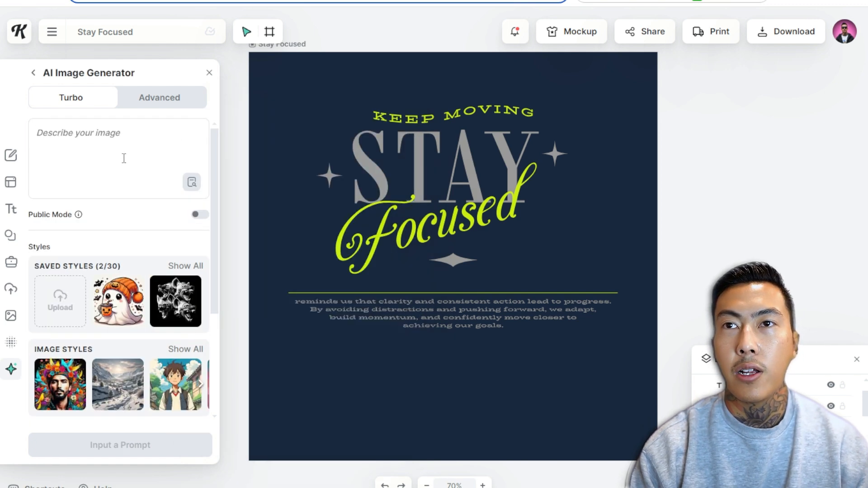
- Generate an image from the prompt "silhouette style owl outline" and enlarge the resulting owl to about 461 × 662 px
left_click(124, 158)
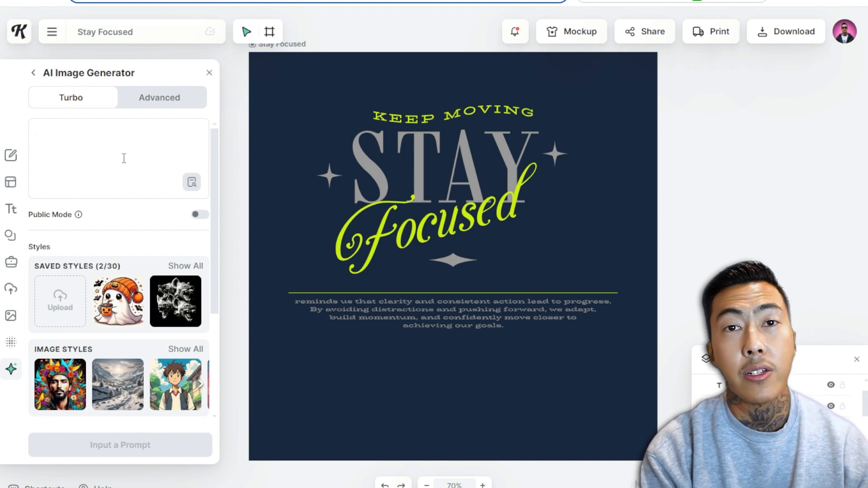
type("silhouette style owl outline")
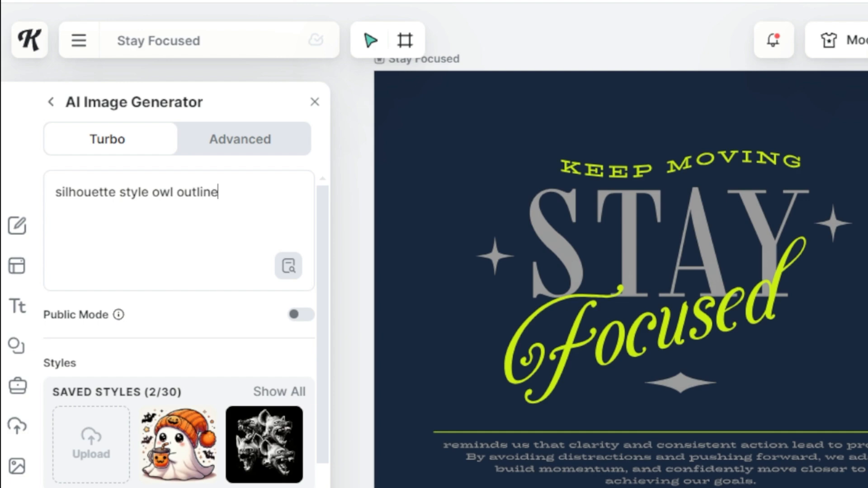
left_click(172, 448)
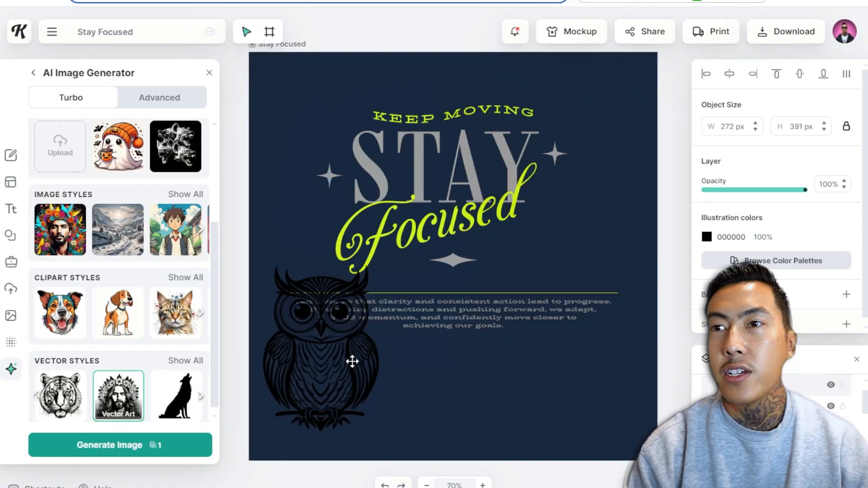
left_click(351, 361)
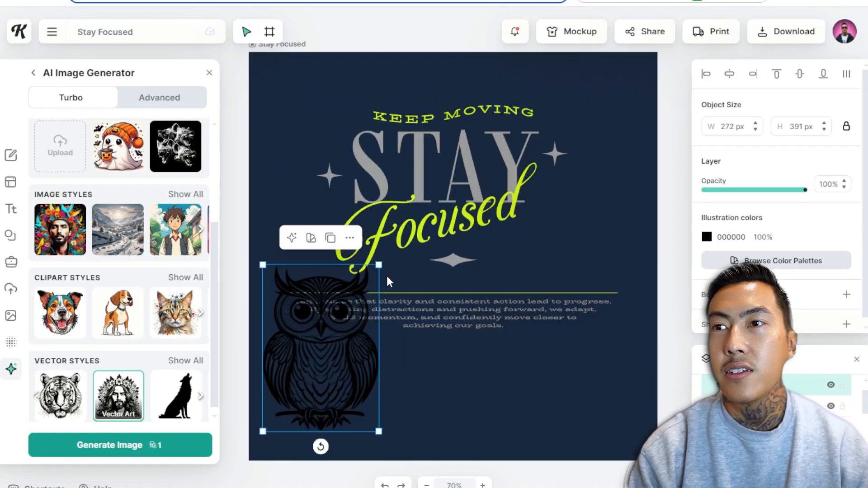
left_click_drag(381, 266, 484, 175)
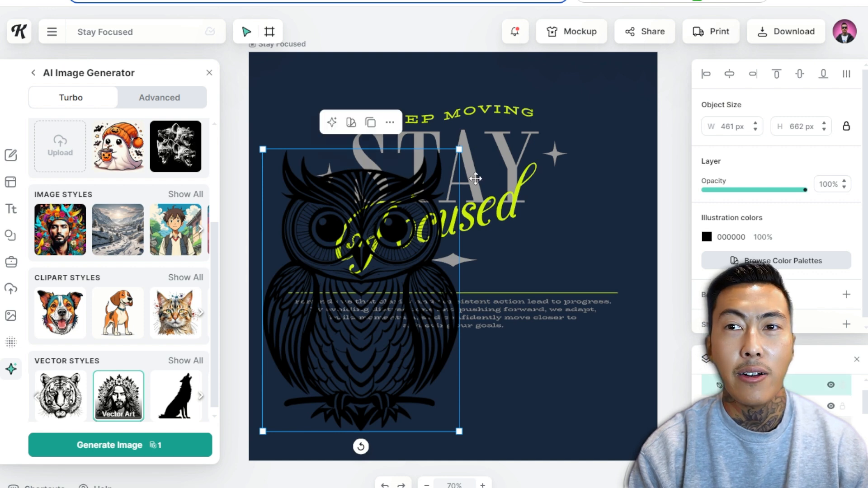
- Generate another owl from the same prompt in the Silhouette style and enlarge it to about 360 × 461 px
left_click(180, 400)
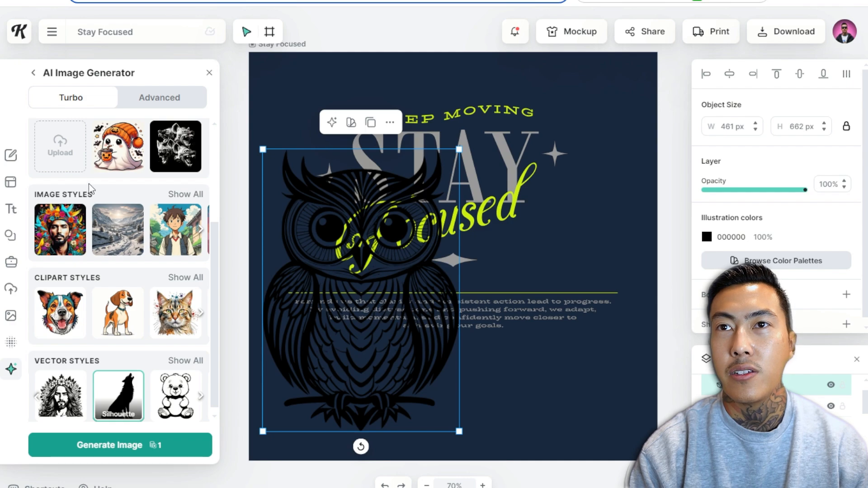
scroll(104, 161, "up", 5)
scroll(104, 161, "down", 5)
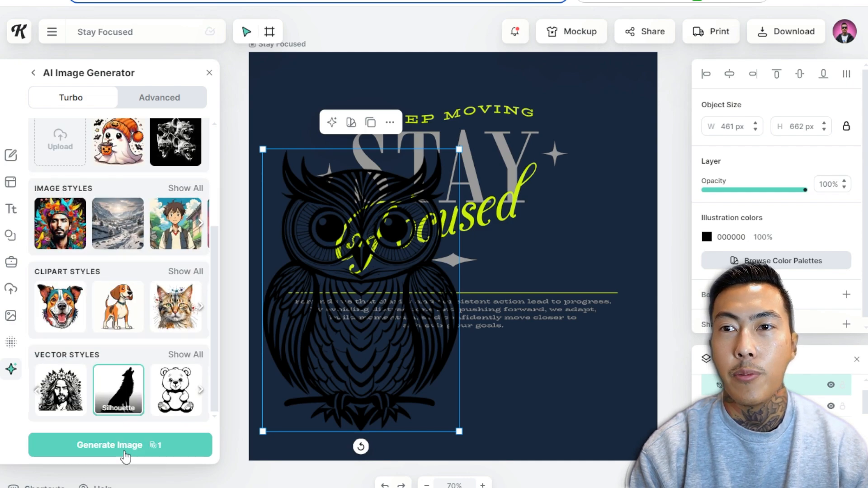
left_click_drag(499, 269, 479, 241)
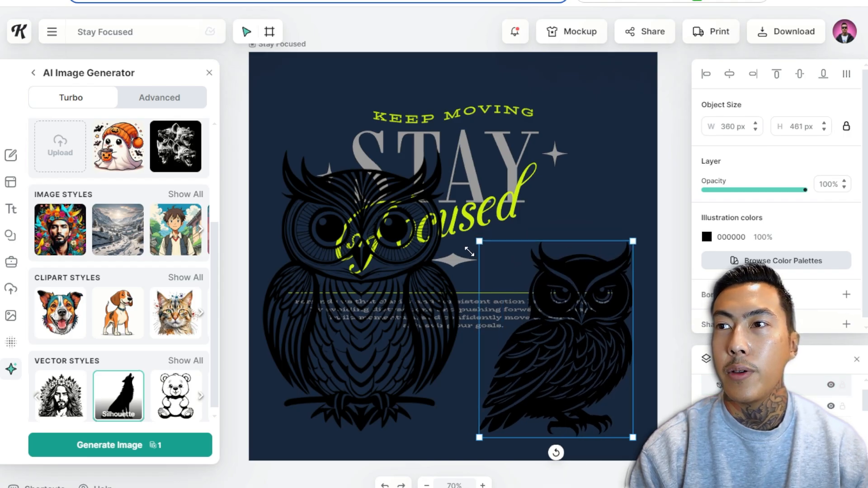
- Switch to the owl silhouettes reference image and capture the front-facing flying owl with spread wings as a screen snip
scroll(229, 268, "up", 4)
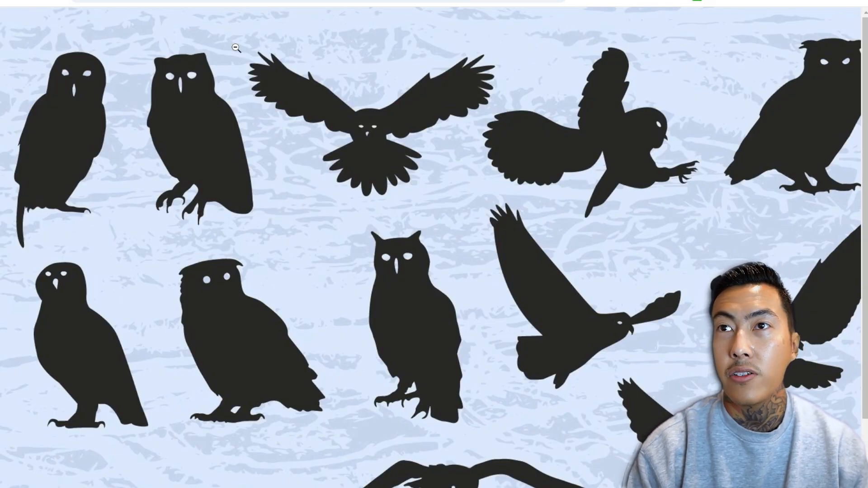
key("super+shift+s")
left_click_drag(239, 30, 515, 210)
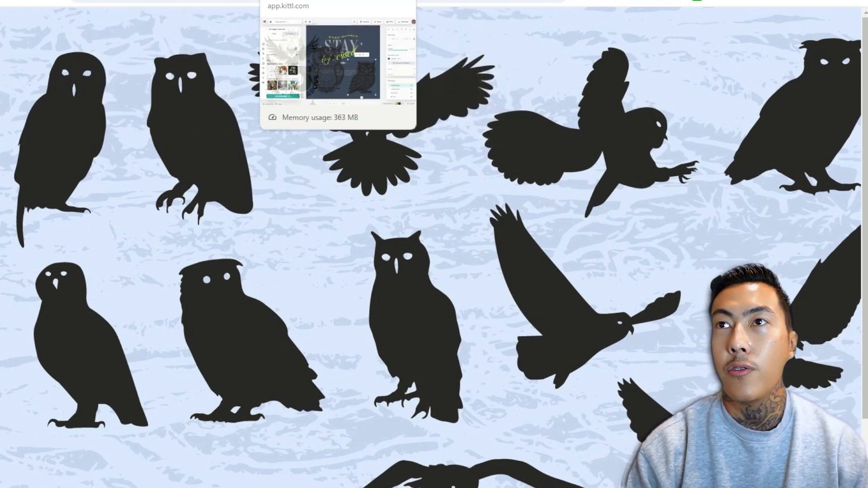
- Return to the Kittl design and draw a new artboard of about 877 × 772 px beside the Stay Focused artboard
left_click(308, 0)
left_click_drag(652, 196, 365, 211)
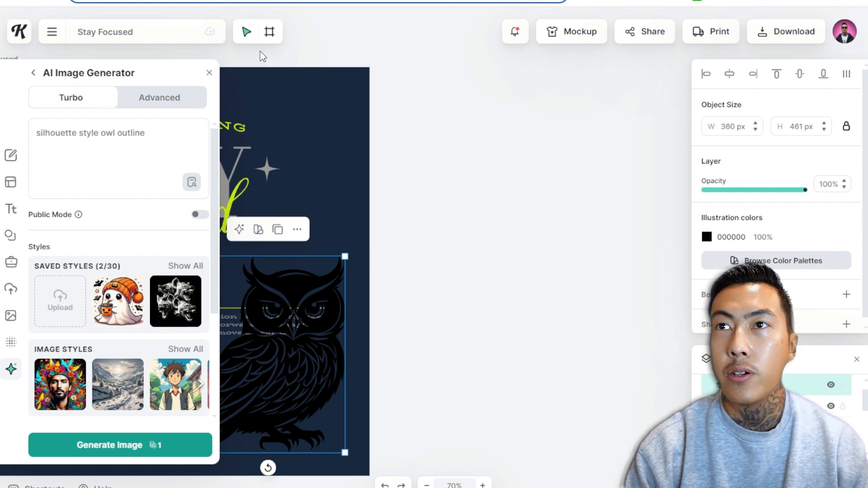
left_click(270, 31)
left_click_drag(407, 106, 781, 436)
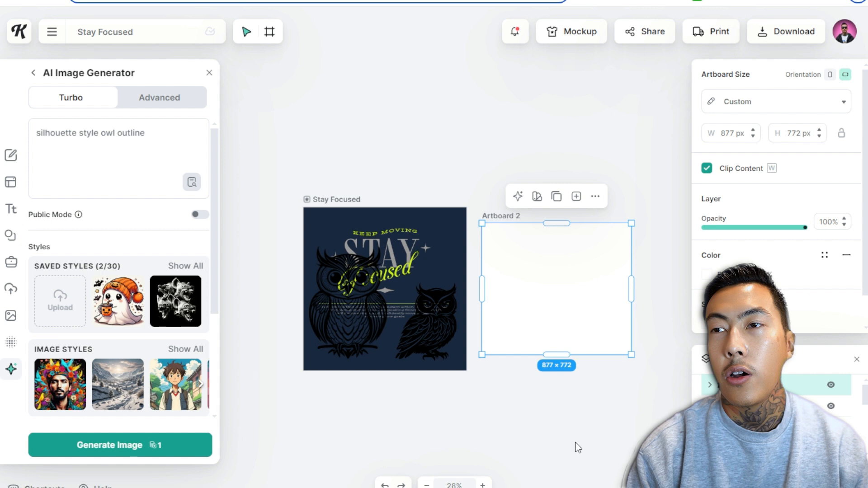
key("alt+f")
left_click(565, 421)
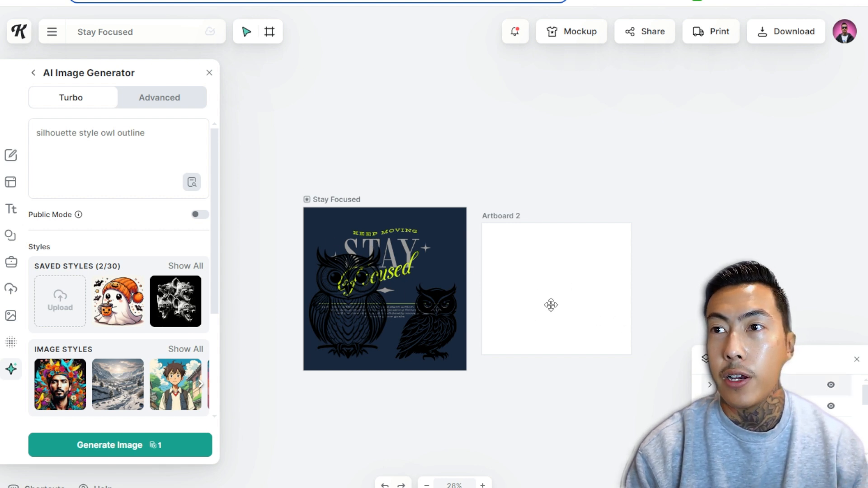
- Paste the captured flying owl onto the empty Artboard 2 and position it near the middle
scroll(600, 331, "up", 1)
scroll(600, 331, "up", 2)
scroll(578, 353, "down", 3)
scroll(575, 330, "up", 1)
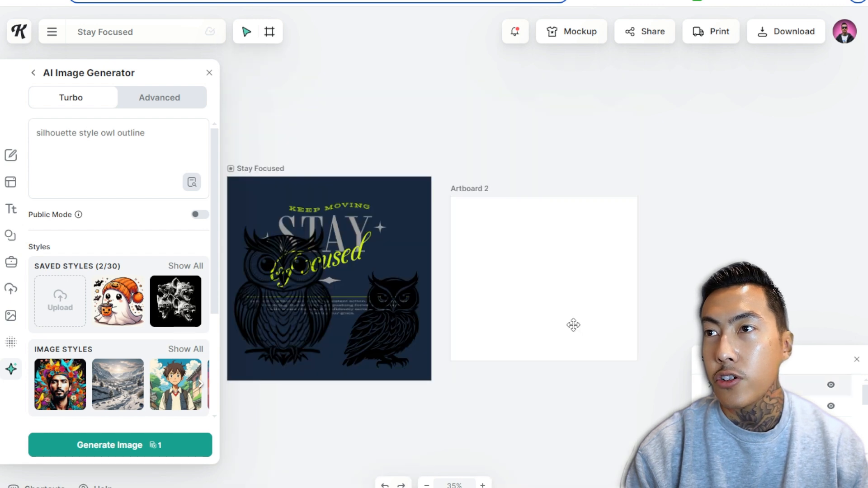
scroll(573, 325, "up", 5)
scroll(548, 273, "down", 3)
left_click(382, 92)
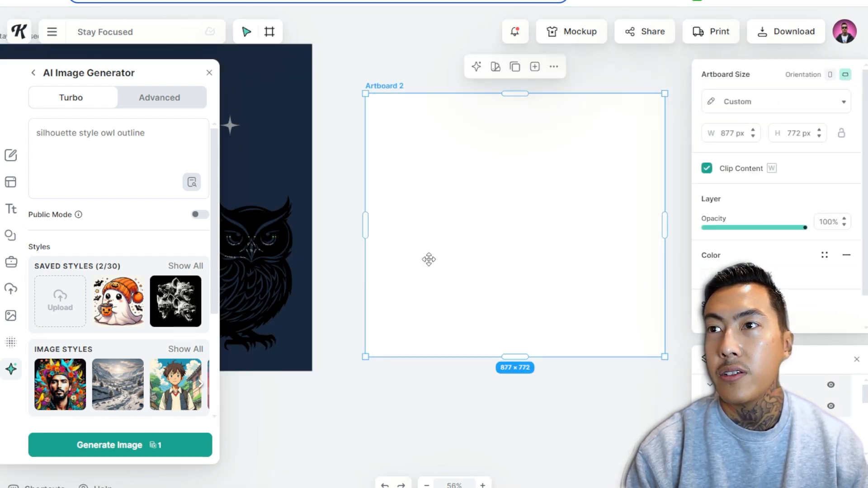
key("ctrl+v")
left_click_drag(476, 248, 556, 213)
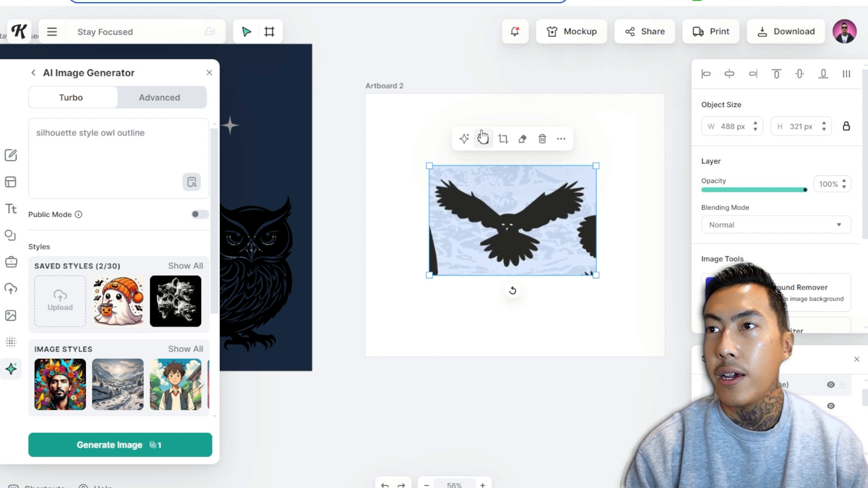
- Erase the fragments of neighbouring birds at both side edges of the flying owl image
left_click(522, 139)
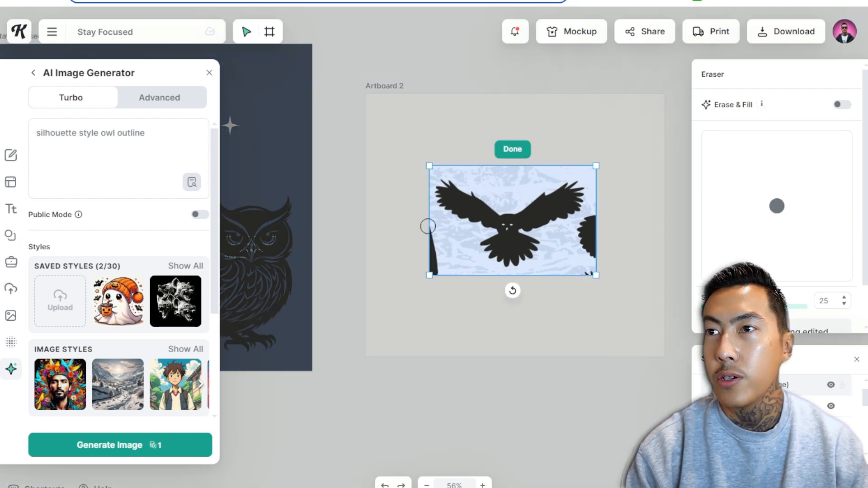
left_click_drag(428, 227, 436, 271)
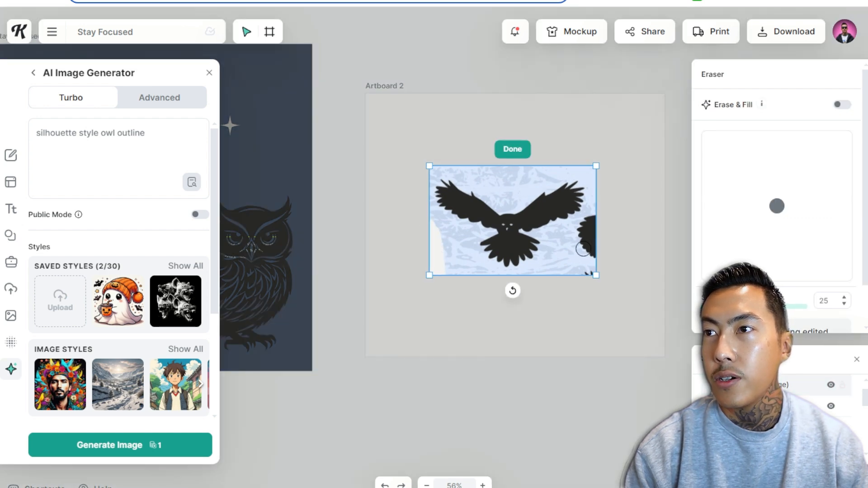
mouse_move(585, 252)
left_mouse_down()
mouse_move(581, 279)
mouse_move(580, 237)
left_mouse_up()
left_click(513, 149)
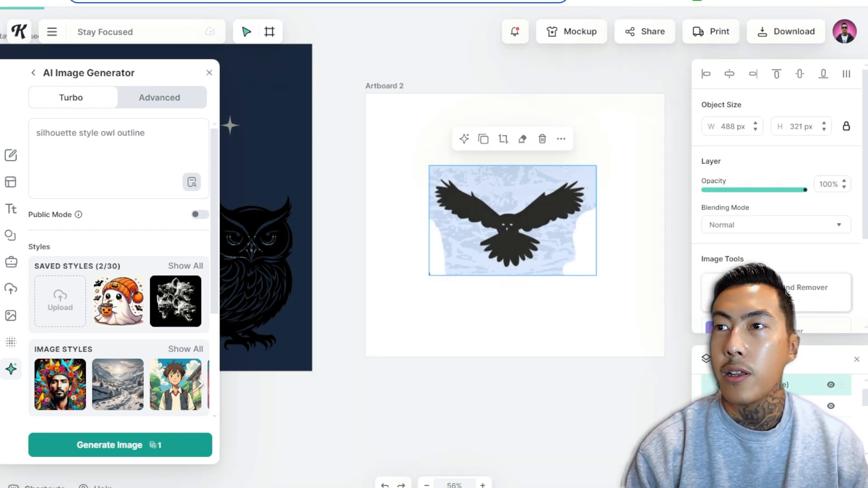
- Enlarge the flying owl image and vectorize it with 1 color
scroll(764, 189, "down", 3)
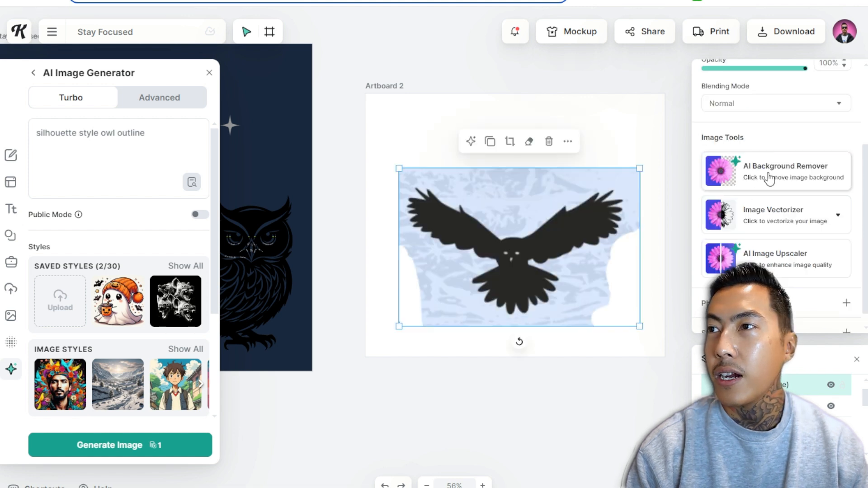
left_click(770, 178)
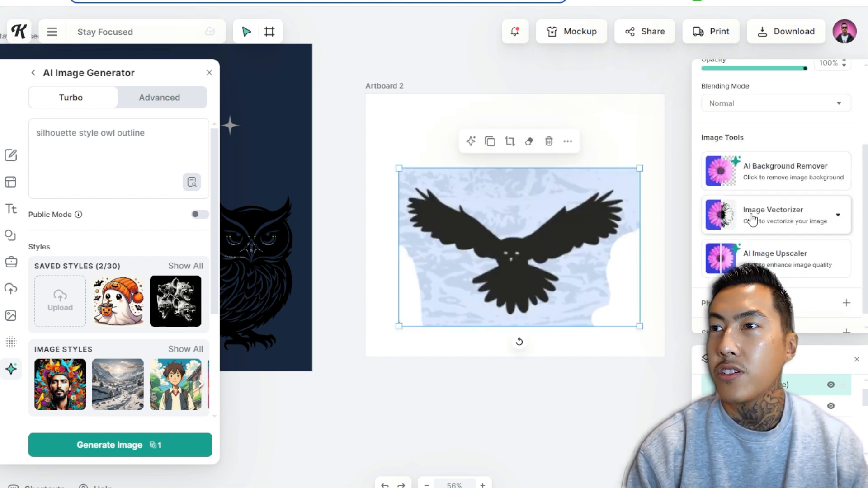
left_click(751, 220)
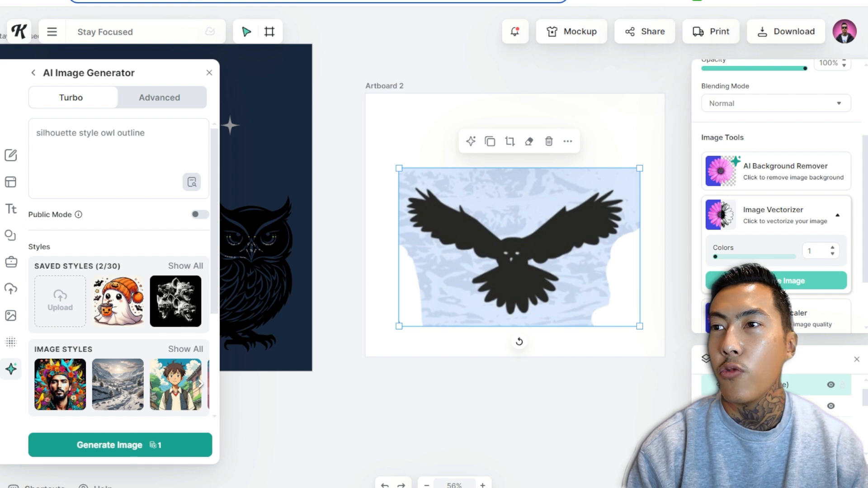
left_click(775, 281)
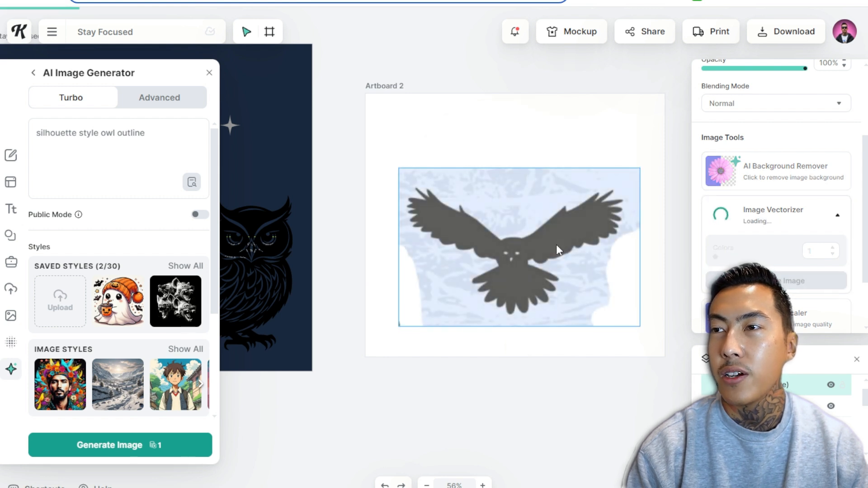
- Move the vectorized owl up within Artboard 2 and scale it up to nearly the artboard's full width
left_click_drag(557, 237, 555, 197)
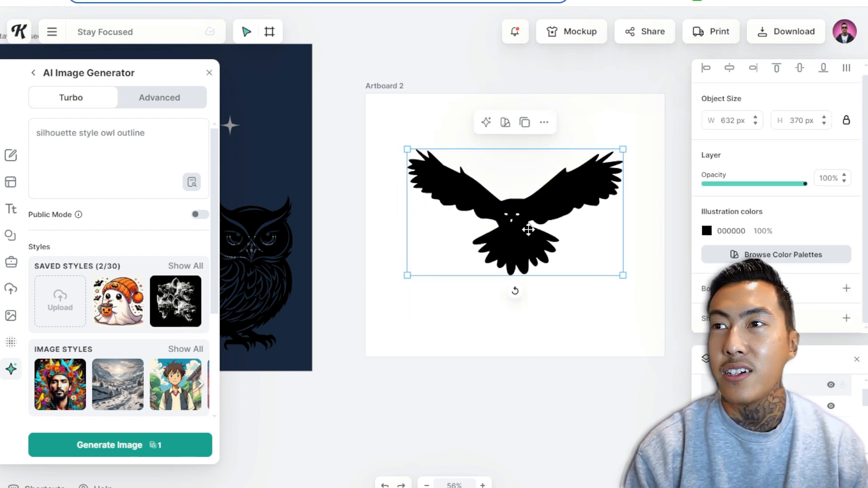
left_click_drag(555, 243, 528, 233)
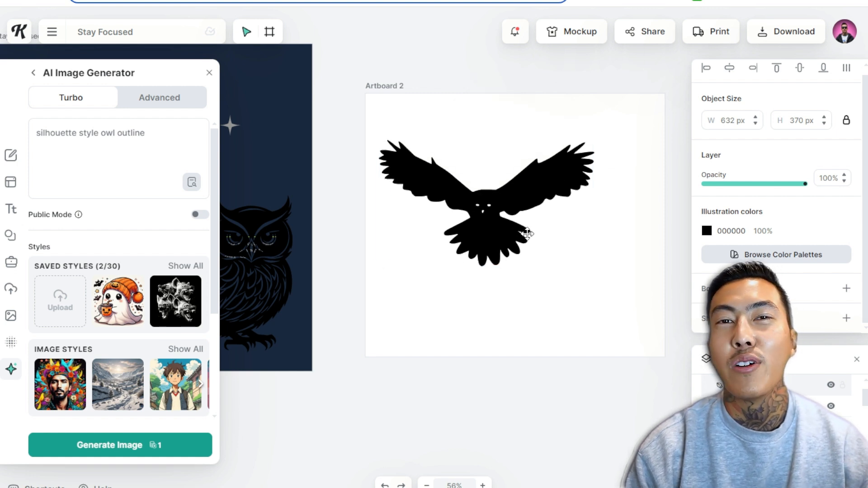
left_click_drag(594, 267, 654, 302)
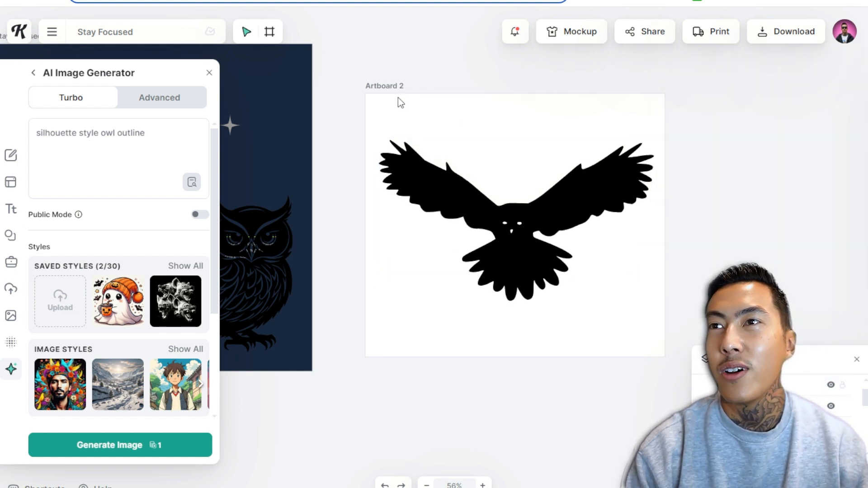
- Lower the opacity of Artboard 2 so that its background is fully transparent behind the owl
left_click(394, 86)
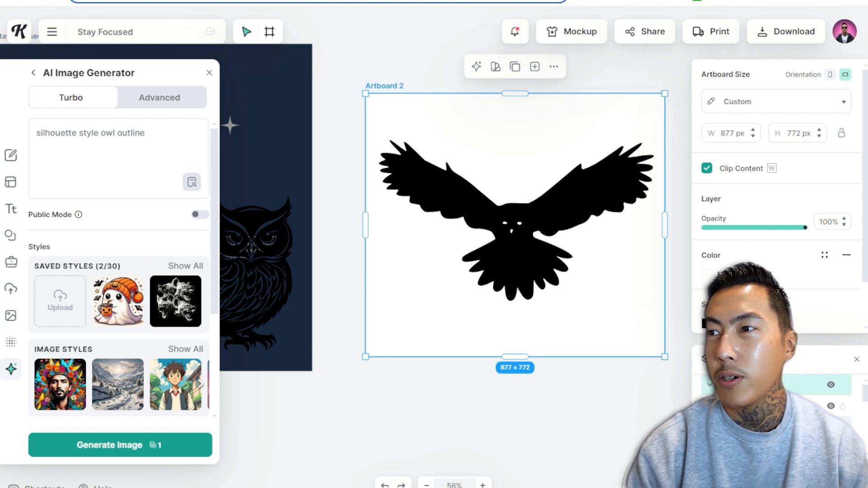
left_click_drag(805, 228, 704, 228)
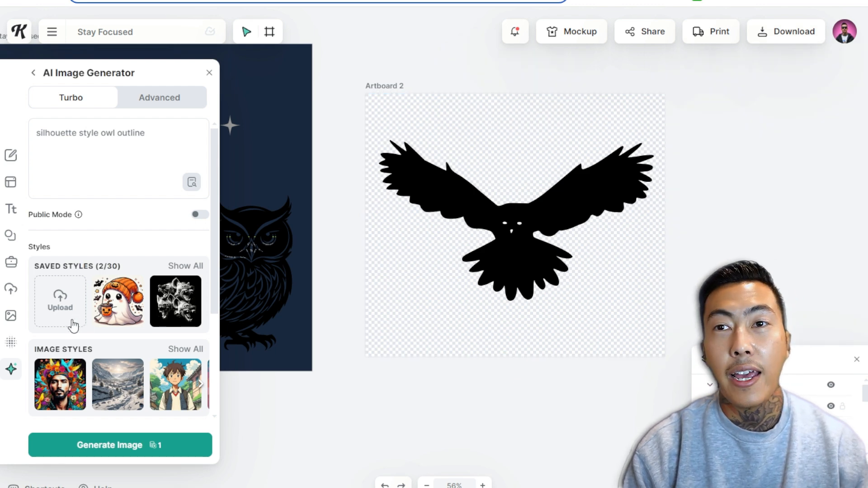
mouse_move(128, 317)
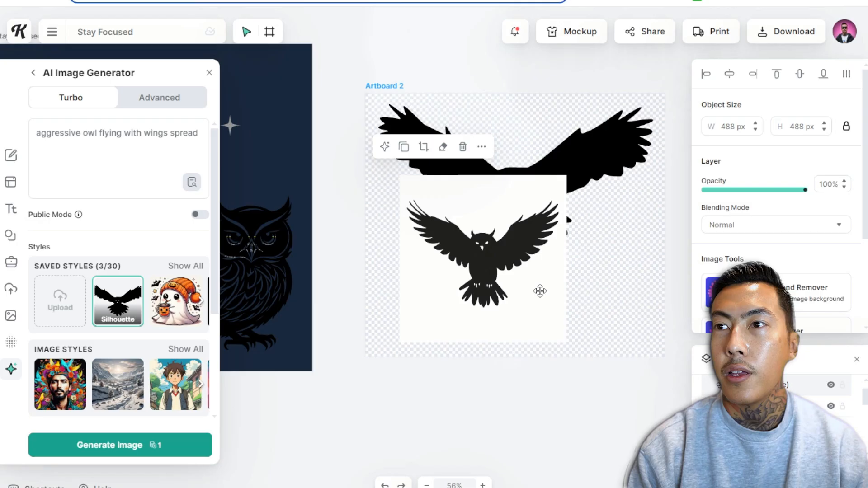
- Position the horned owl image over Artboard 2 and enlarge it to 851 × 851 px
left_click_drag(465, 274, 515, 301)
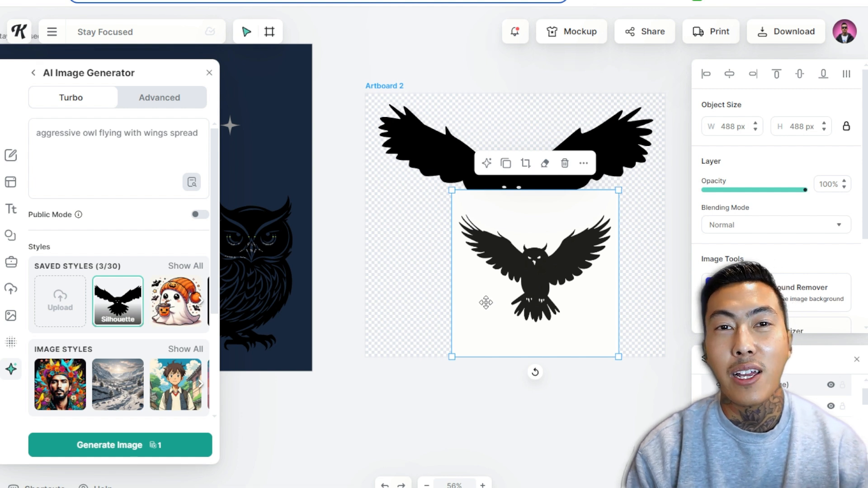
left_click_drag(521, 280, 482, 257)
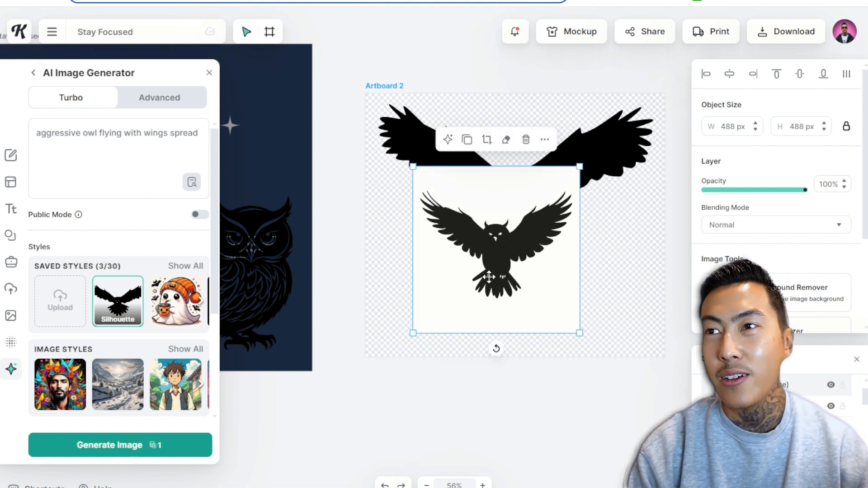
left_click_drag(580, 172, 704, 42)
left_click_drag(504, 246, 483, 244)
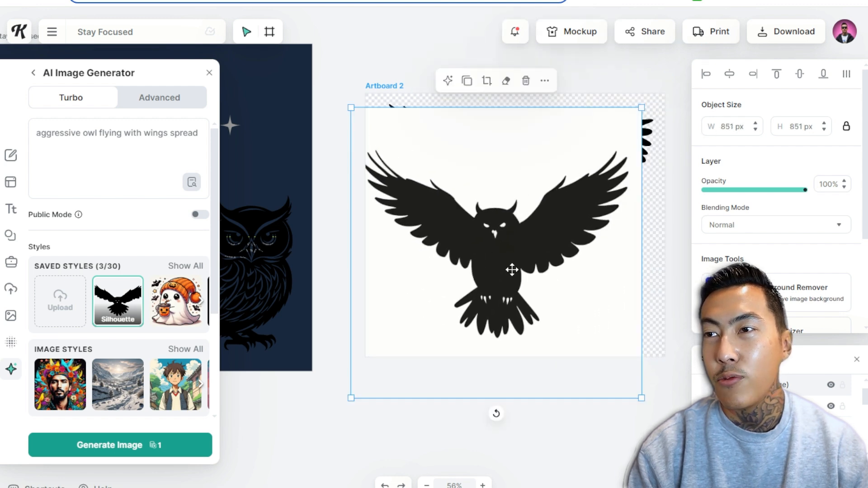
- Remove the background of the horned owl image and vectorize it
scroll(512, 270, "up", 10)
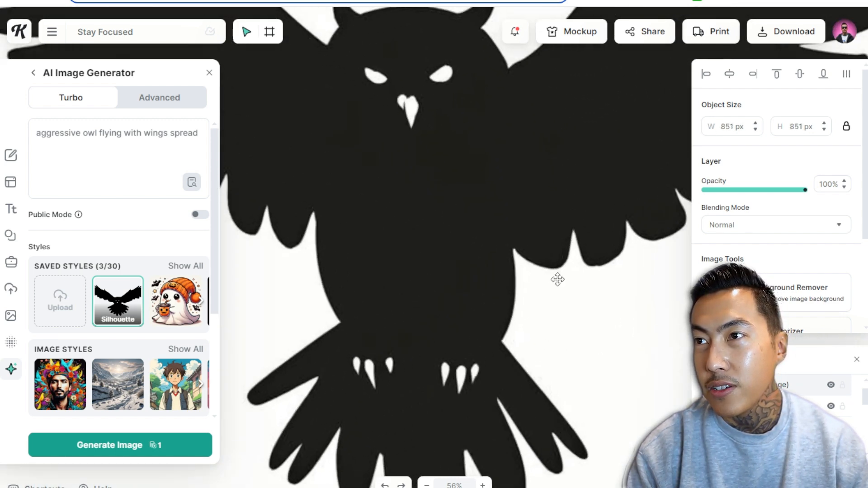
scroll(558, 280, "up", 15)
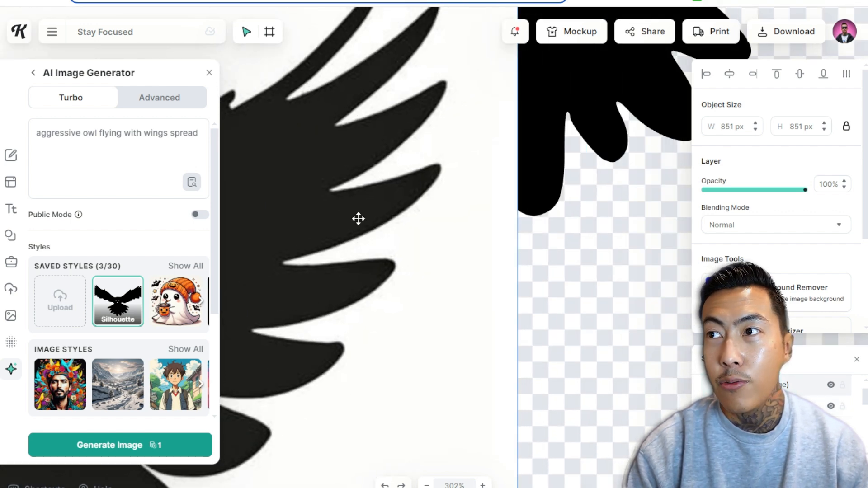
left_click_drag(358, 219, 411, 241)
scroll(746, 174, "down", 3)
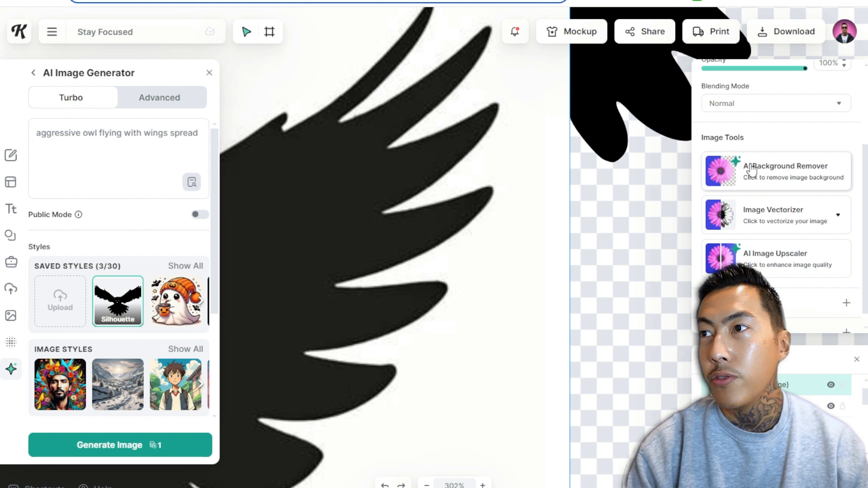
left_click(754, 174)
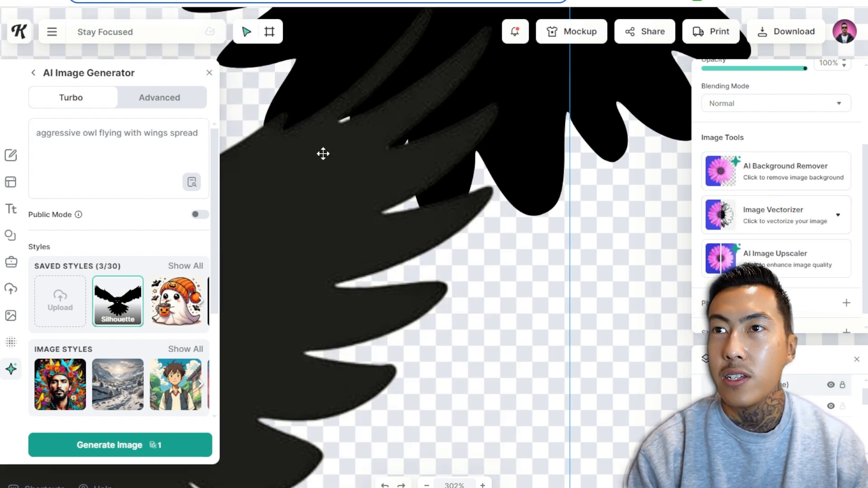
left_click_drag(322, 154, 467, 286)
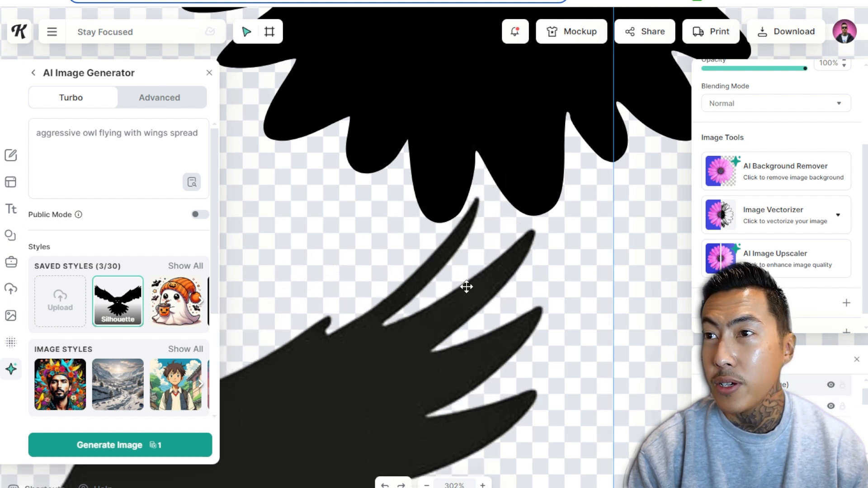
left_click(752, 217)
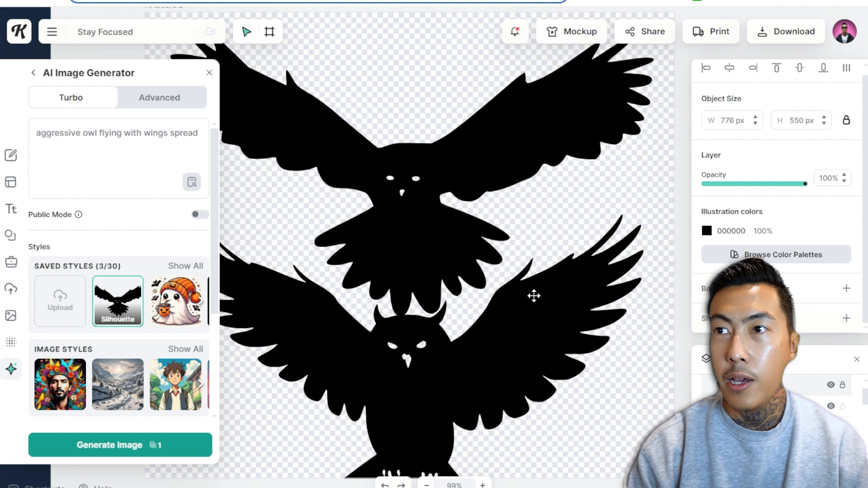
- Shrink the hornless owl to 467 × 273 px and arrange it above the horned owl within Artboard 2
left_click_drag(534, 296, 600, 265)
scroll(542, 276, "down", 5)
left_click_drag(489, 209, 551, 155)
left_click_drag(633, 200, 550, 174)
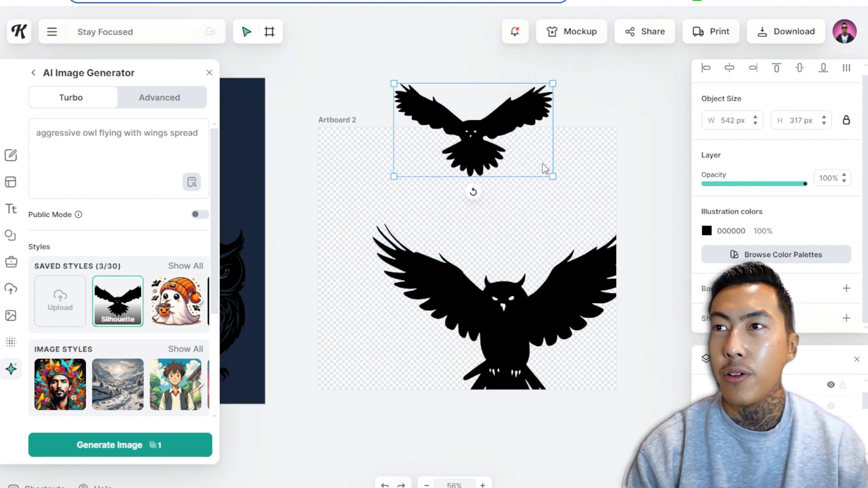
left_click_drag(475, 128, 500, 180)
left_click_drag(500, 339, 462, 312)
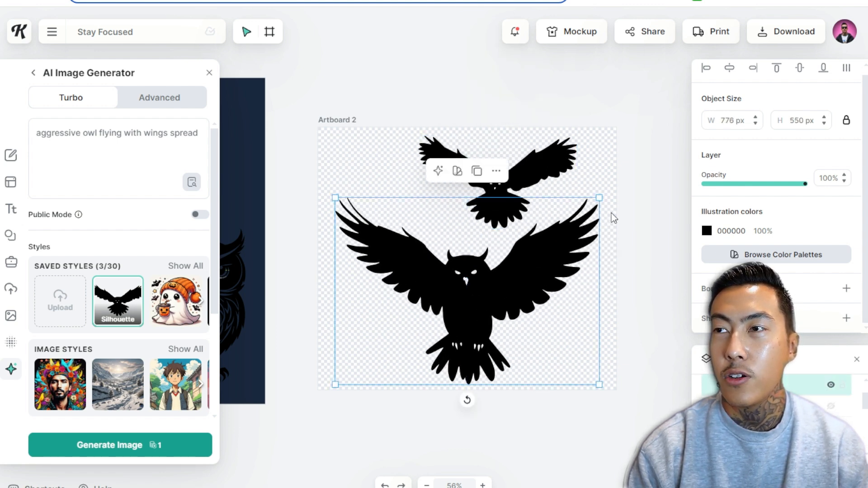
left_click(524, 149)
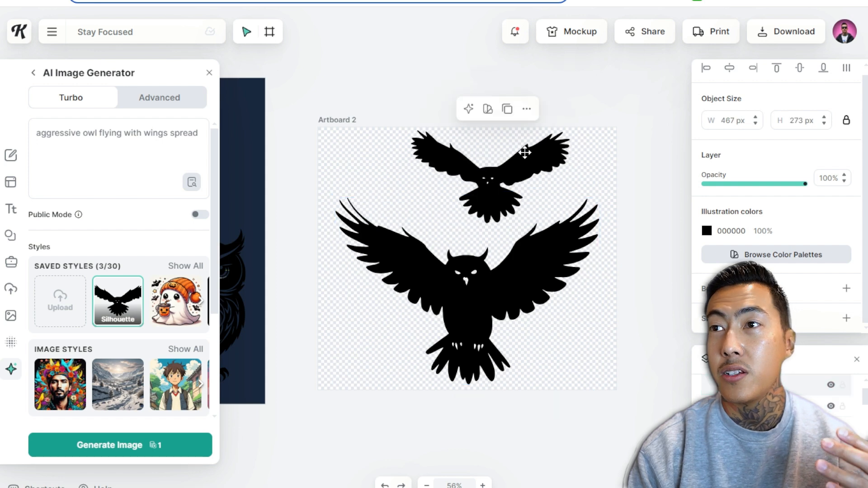
left_click_drag(523, 149, 500, 146)
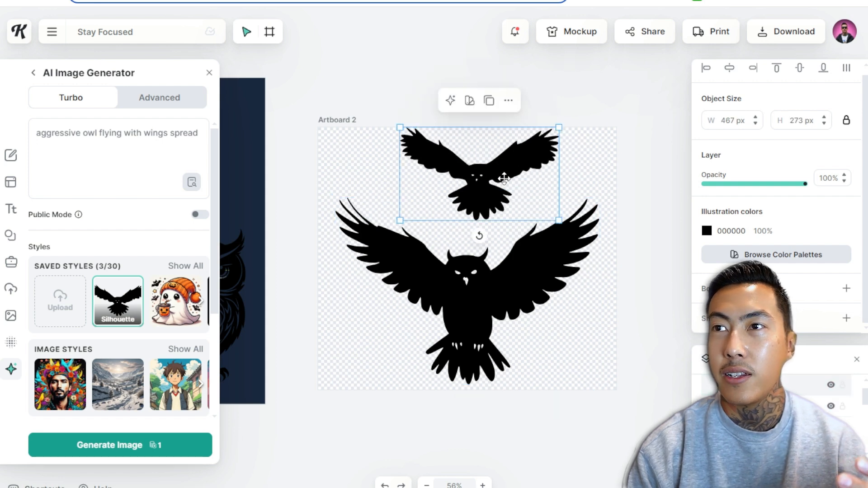
left_click(461, 295)
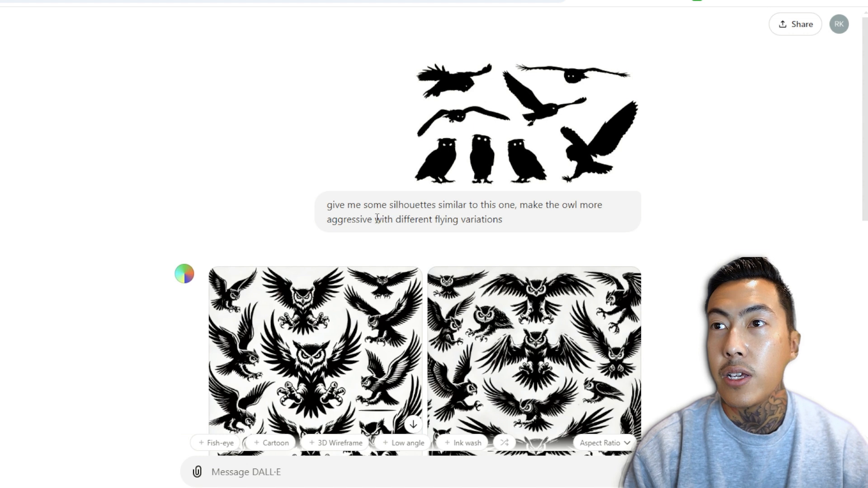
- Review the owl silhouette prompt and the generated flying variations in the DALL·E chat
left_click_drag(356, 206, 505, 205)
left_click(521, 213)
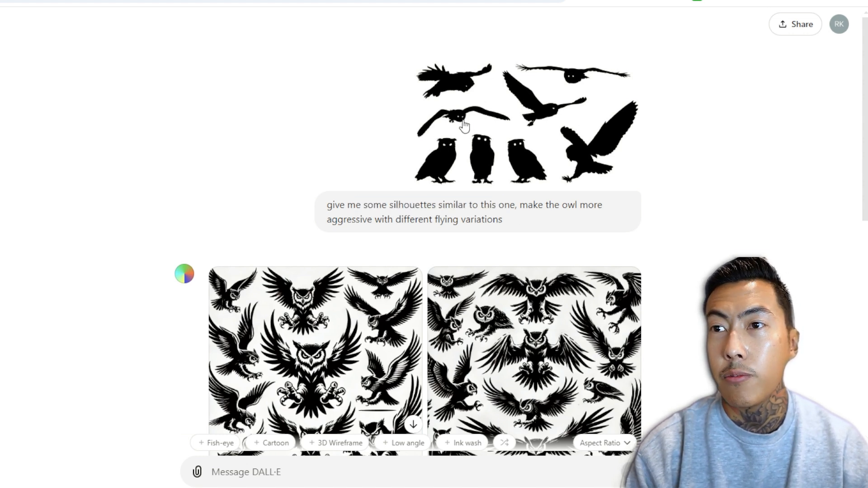
scroll(479, 158, "down", 7)
scroll(583, 280, "down", 4)
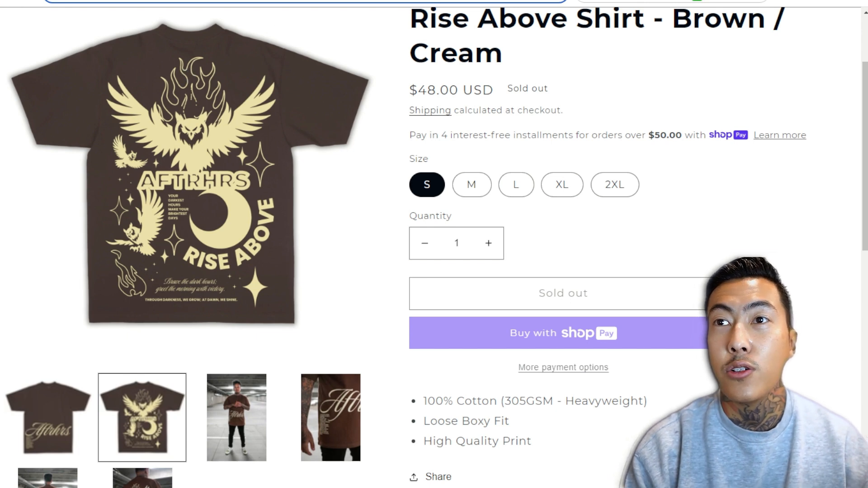
- Switch back to the Stay Focused project in Kittl and set the PNG download resolution to 72
left_click(276, 1)
scroll(445, 320, "down", 2)
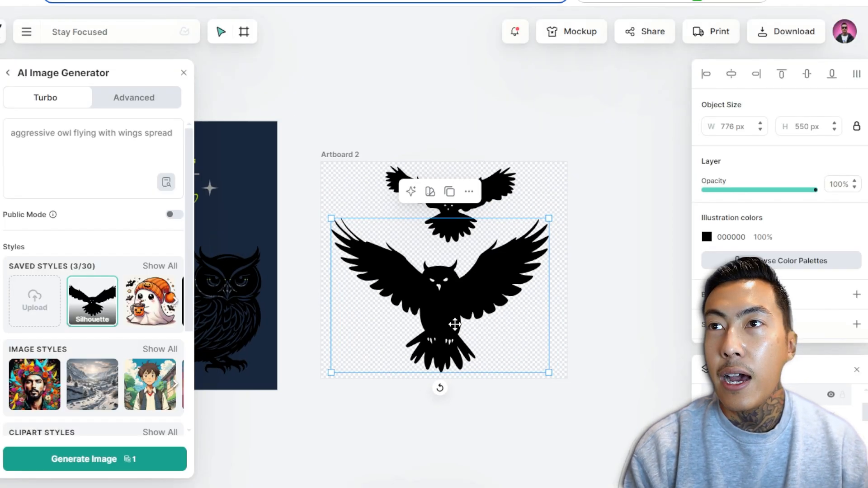
scroll(609, 214, "right", 5)
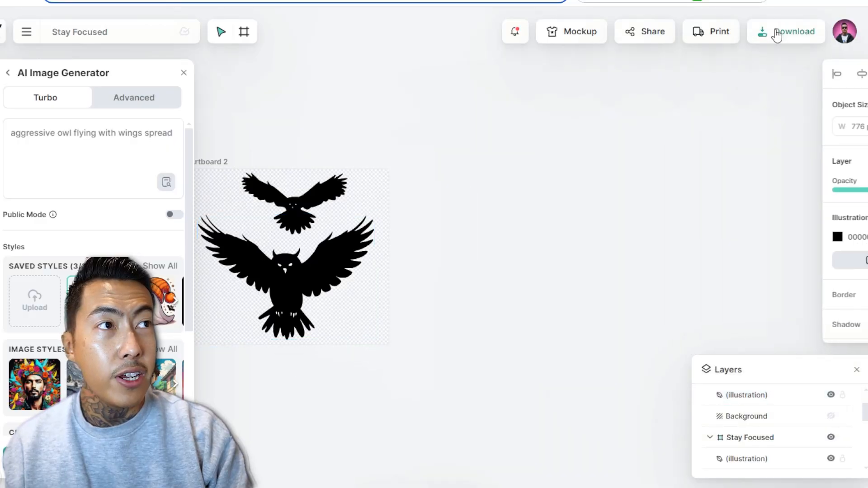
left_click(774, 33)
double_click(754, 248)
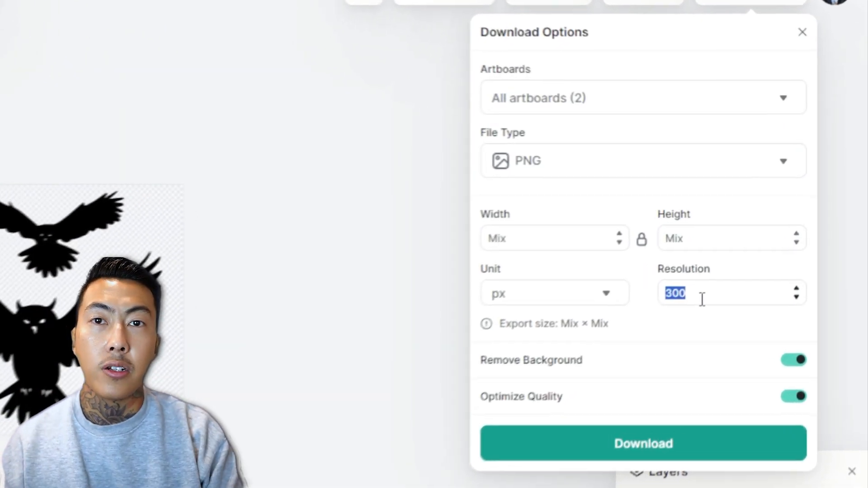
type("72")
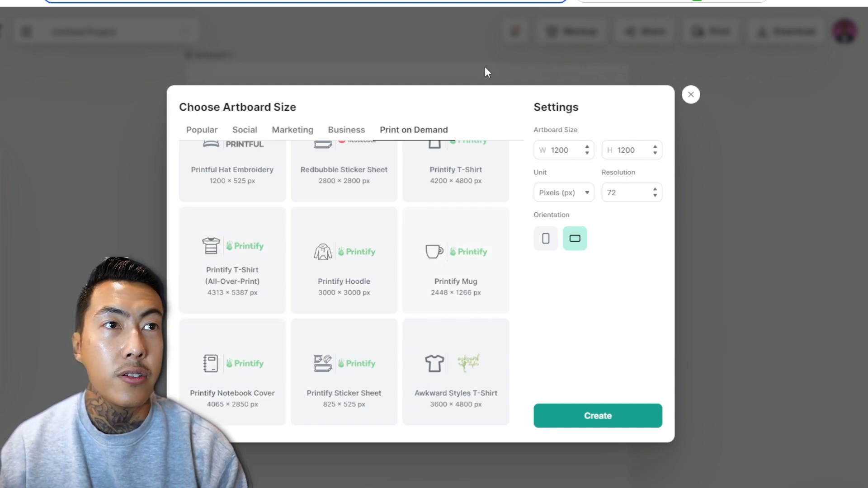
- Create a new portrait artboard of 12 × 19 inches at a resolution of 300
left_click(337, 137)
left_click(281, 135)
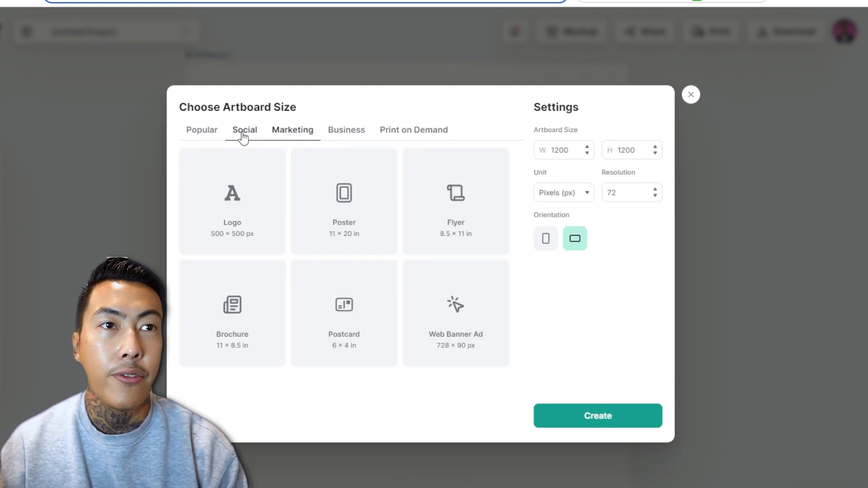
left_click(344, 137)
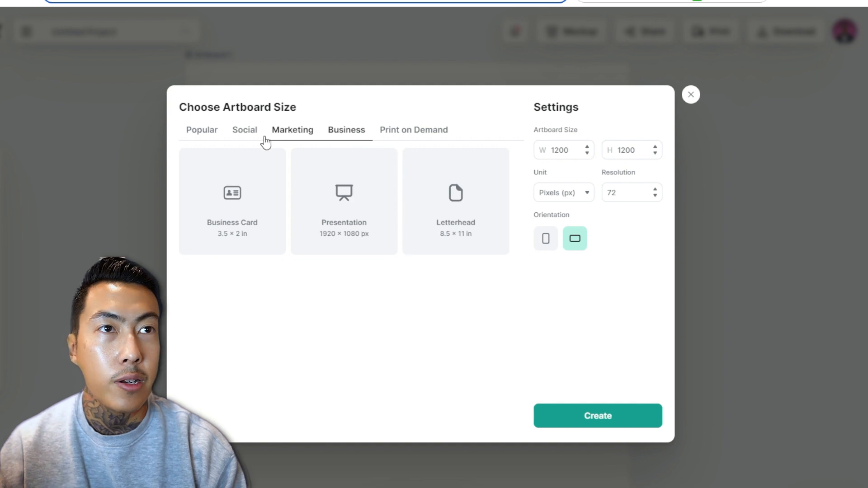
left_click(246, 135)
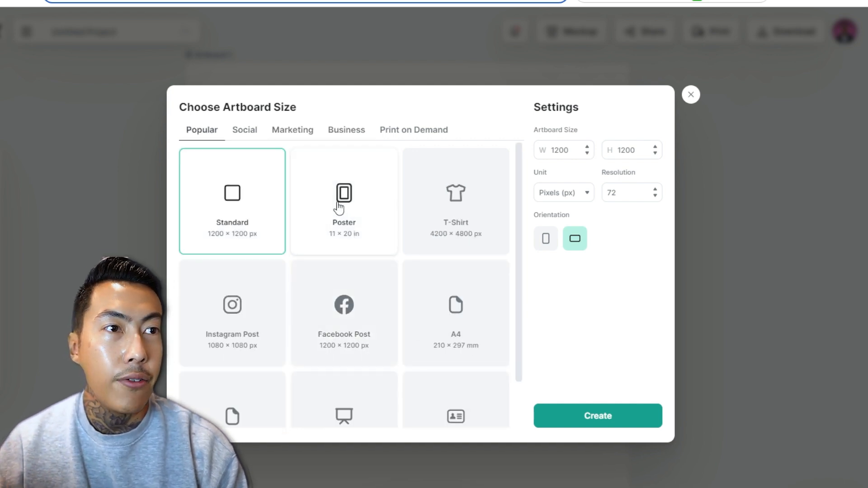
scroll(475, 262, "down", 2)
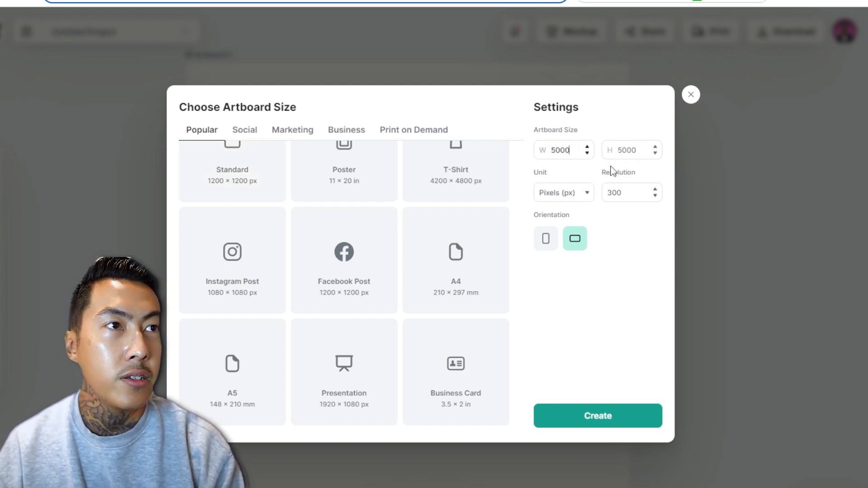
left_click(564, 193)
left_click(562, 260)
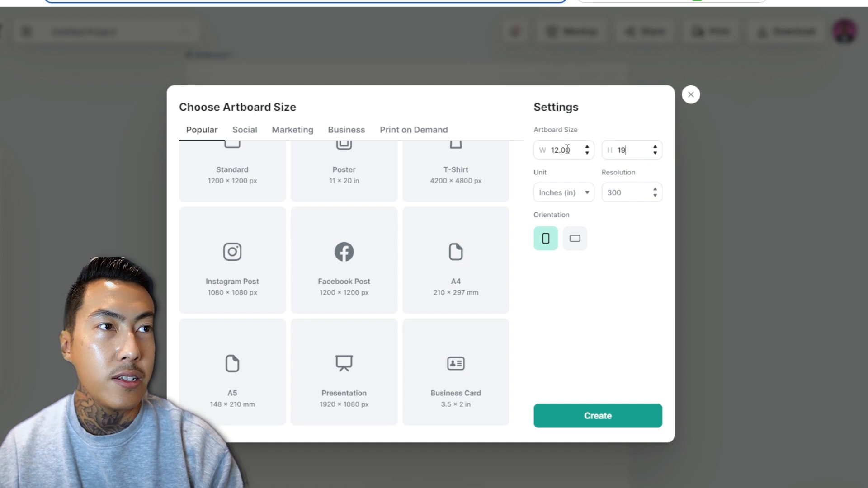
left_click(590, 425)
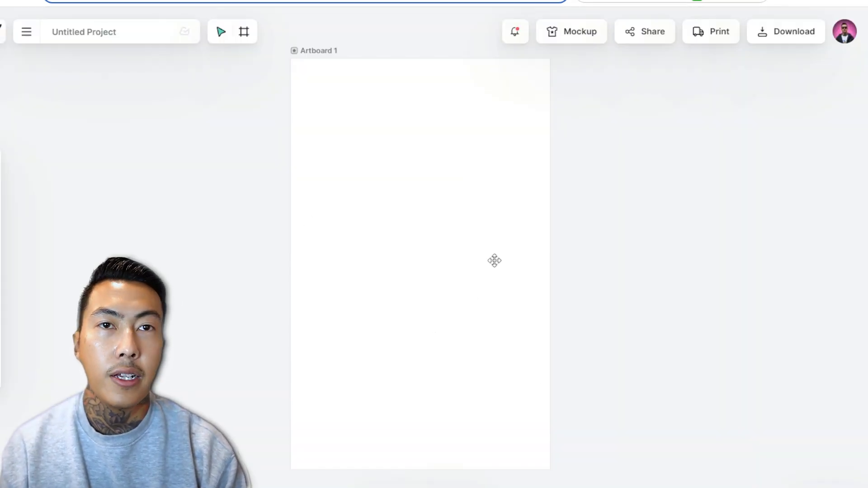
- Paste the horned owl illustration into the new project and place it across the upper half of Artboard 1
key("ctrl+v")
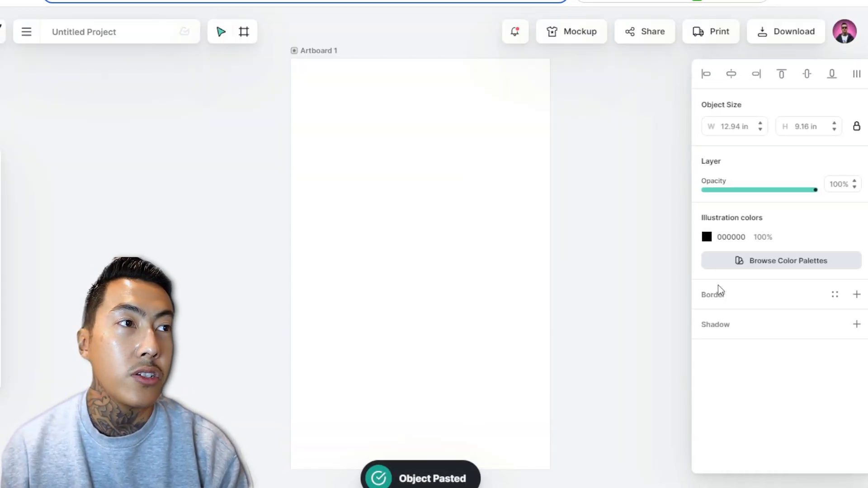
left_click_drag(788, 262, 329, 169)
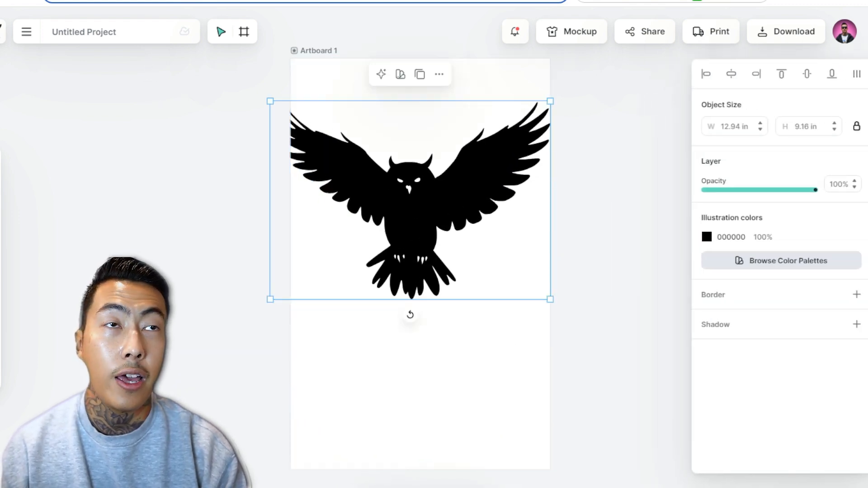
- Search Kittl's template library for "flame" and look through the resulting designs
left_click(281, 1)
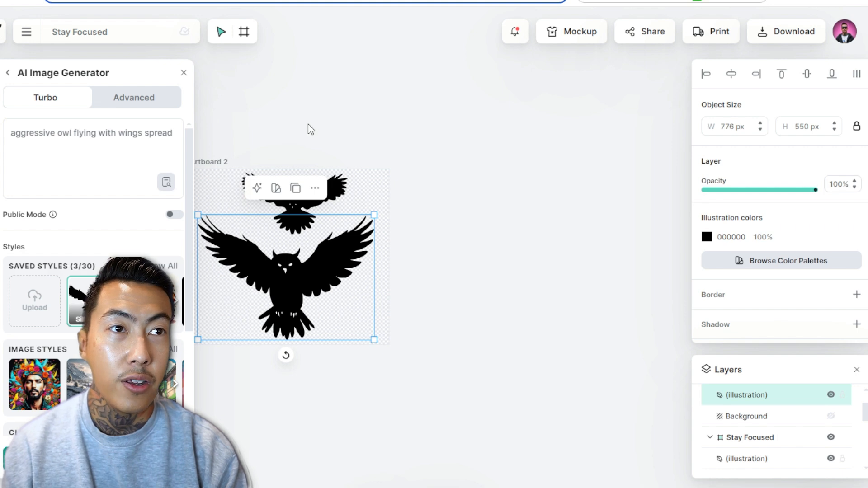
left_click_drag(308, 125, 563, 106)
left_click_drag(287, 59, 378, 101)
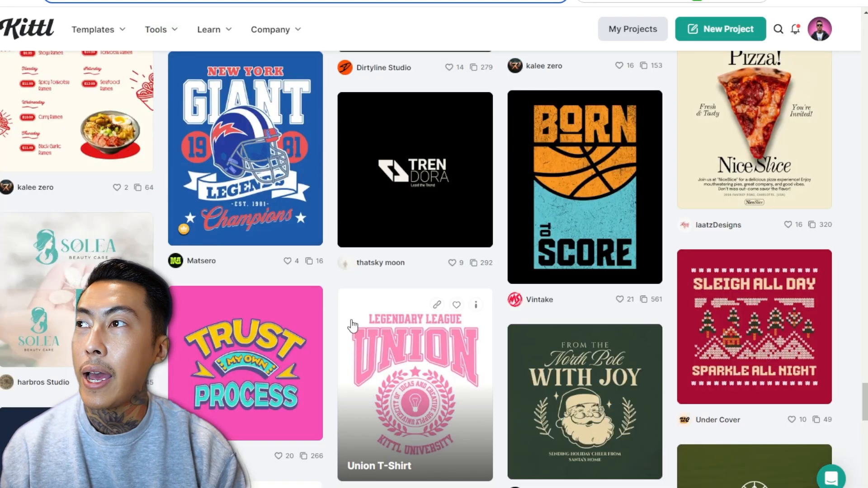
scroll(353, 326, "up", 5)
left_click(380, 207)
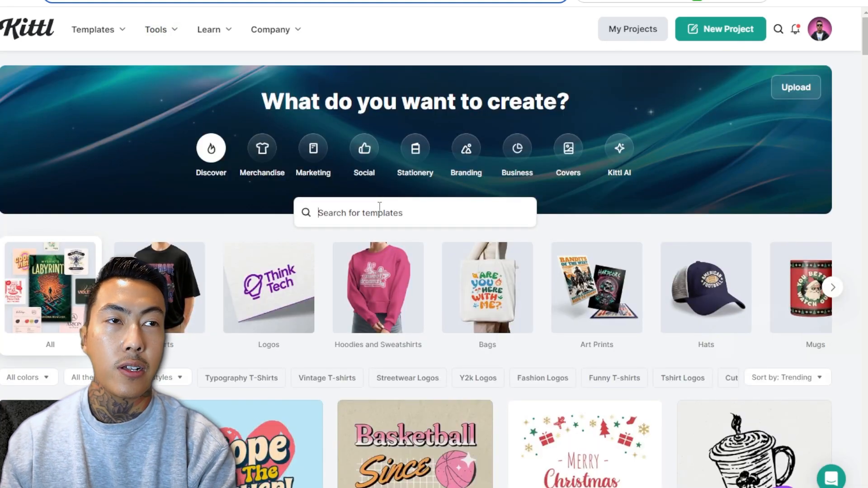
type("flame")
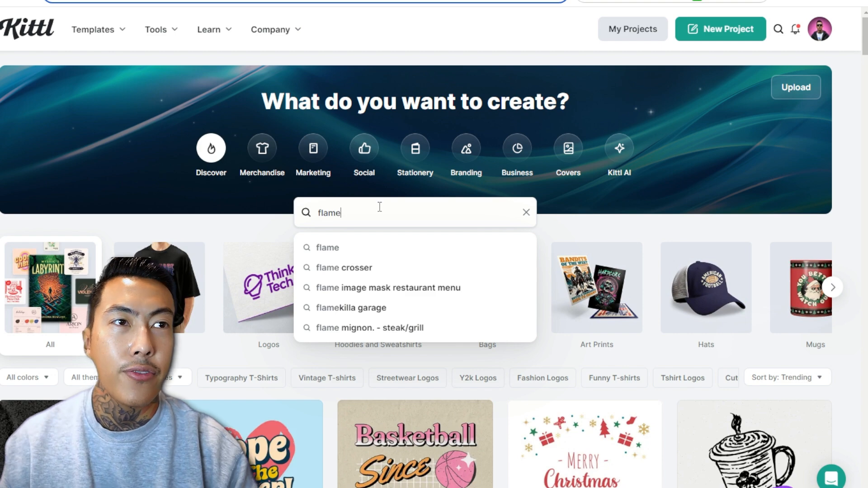
key("Return")
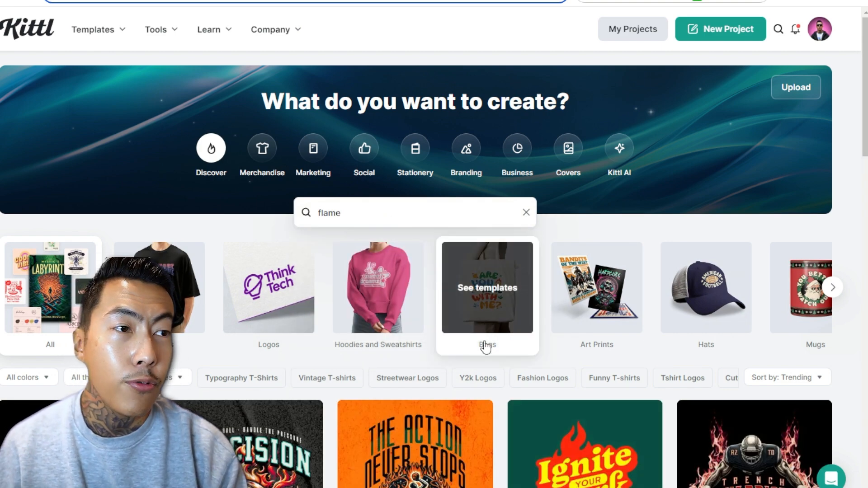
scroll(486, 347, "down", 8)
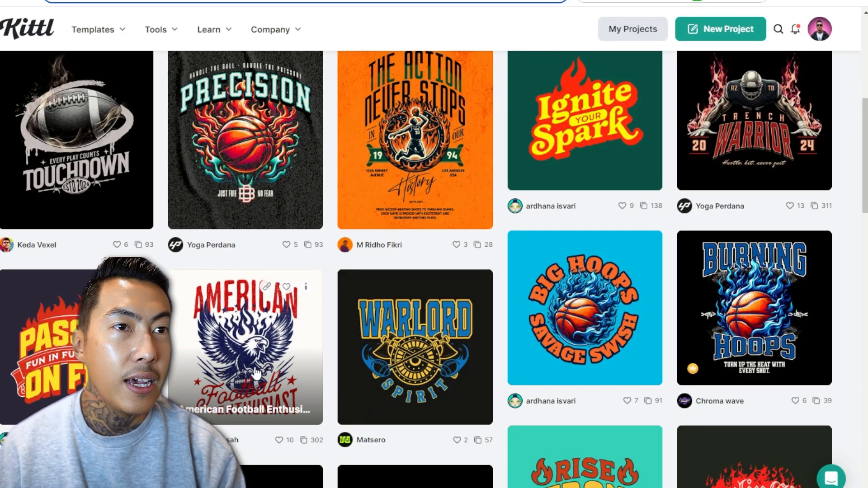
scroll(256, 374, "down", 2)
scroll(238, 285, "down", 4)
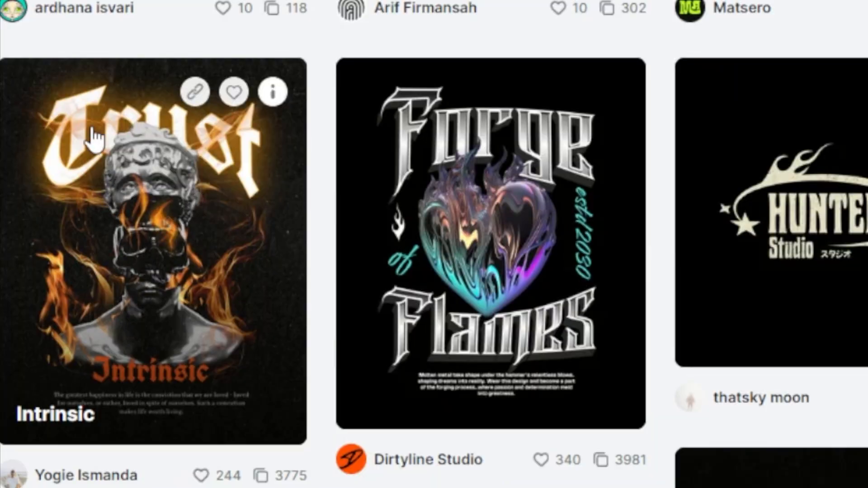
- Open the Intrinsic and Burning Skeleton Soul templates from the flame results in separate browser tabs
right_click(120, 183)
left_click(191, 200)
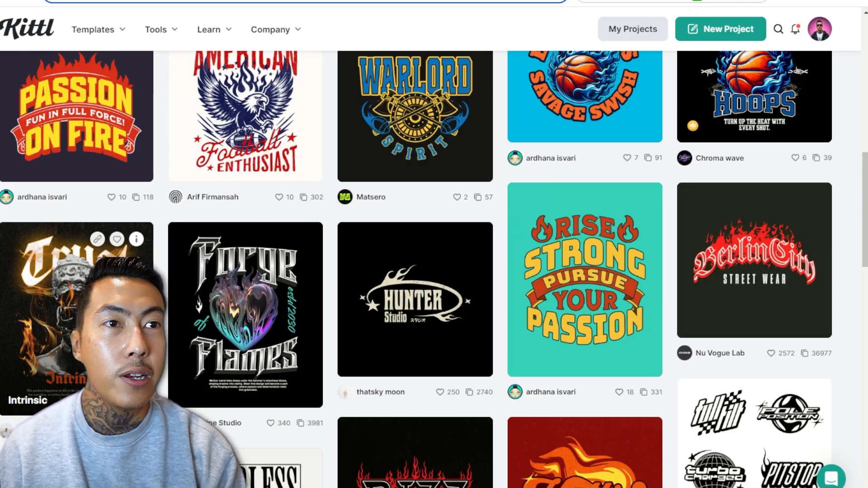
scroll(91, 294, "down", 8)
scroll(90, 294, "up", 4)
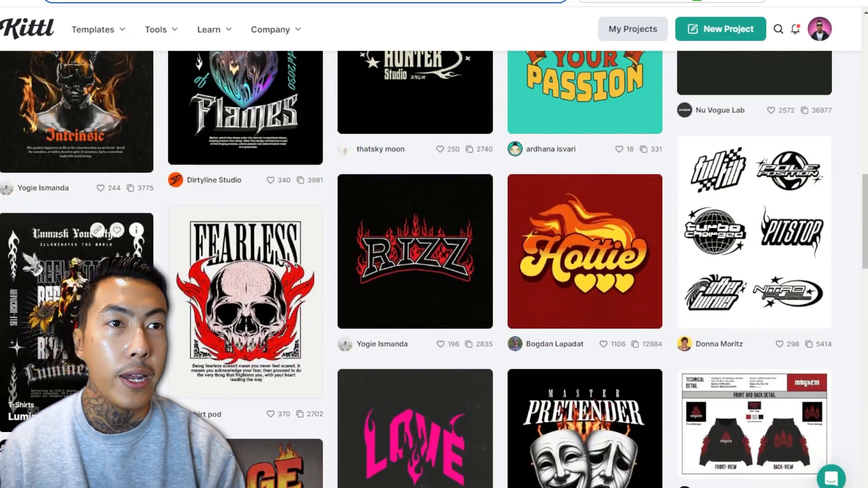
scroll(366, 337, "down", 7)
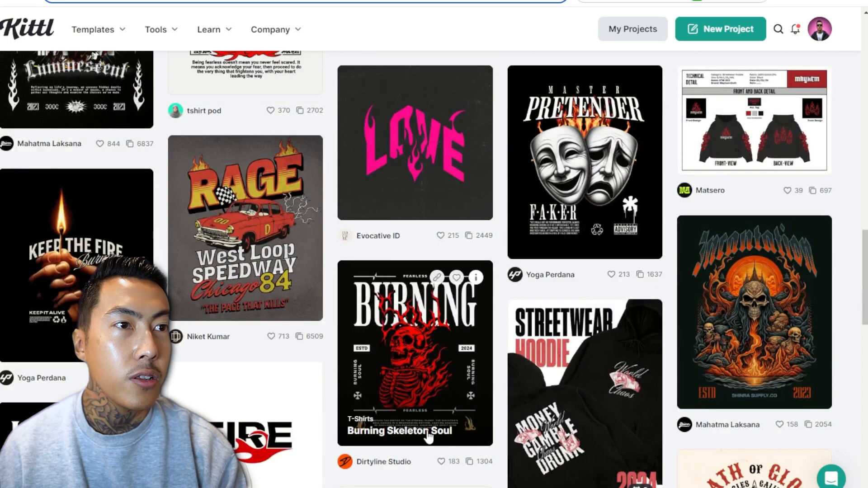
right_click(446, 326)
left_click(493, 341)
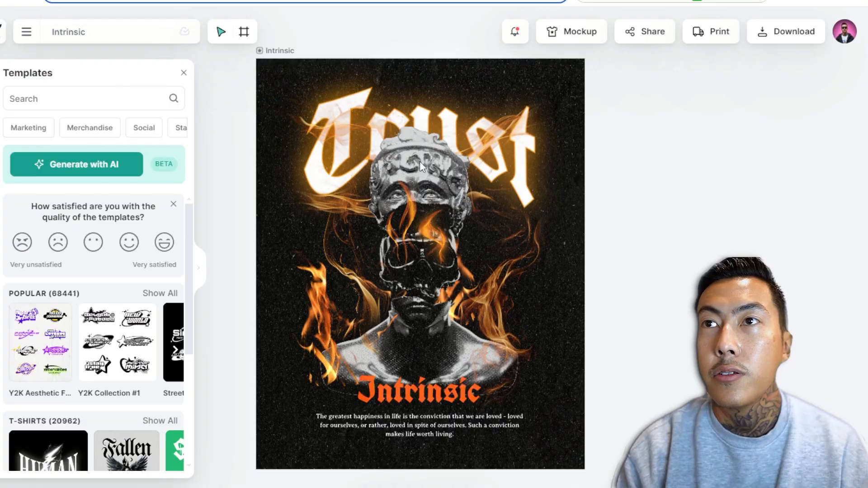
- Copy the whole Intrinsic artboard and paste it beside Artboard 1 in the owl project
left_click(281, 49)
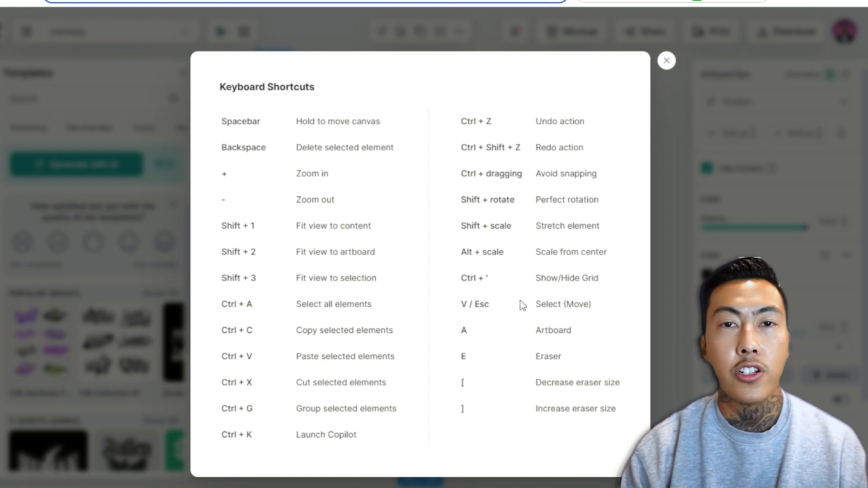
left_click(667, 61)
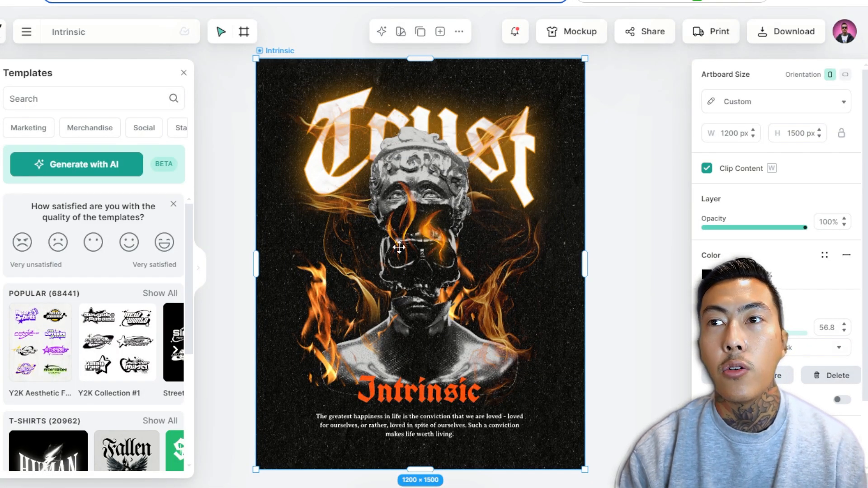
left_click_drag(443, 276, 469, 247)
mouse_move(370, 338)
left_mouse_down()
mouse_move(401, 313)
mouse_move(362, 335)
left_mouse_up()
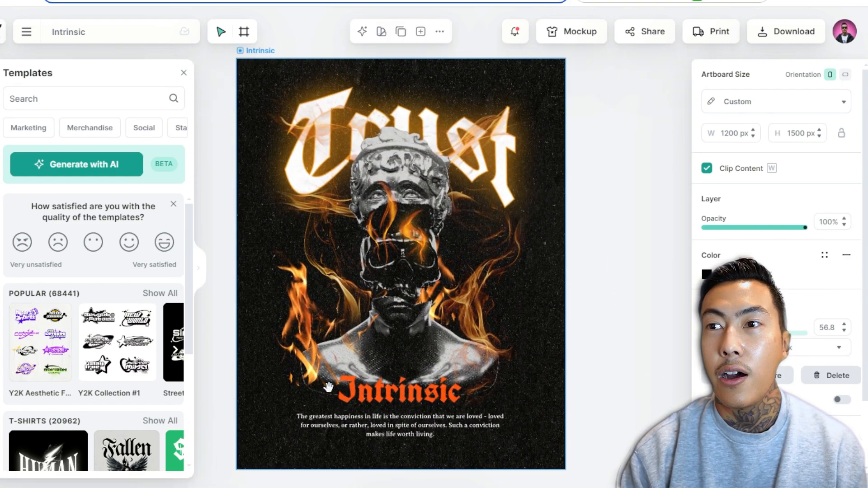
mouse_move(336, 377)
left_mouse_down()
mouse_move(333, 387)
mouse_move(347, 383)
left_mouse_up()
left_click(351, 227)
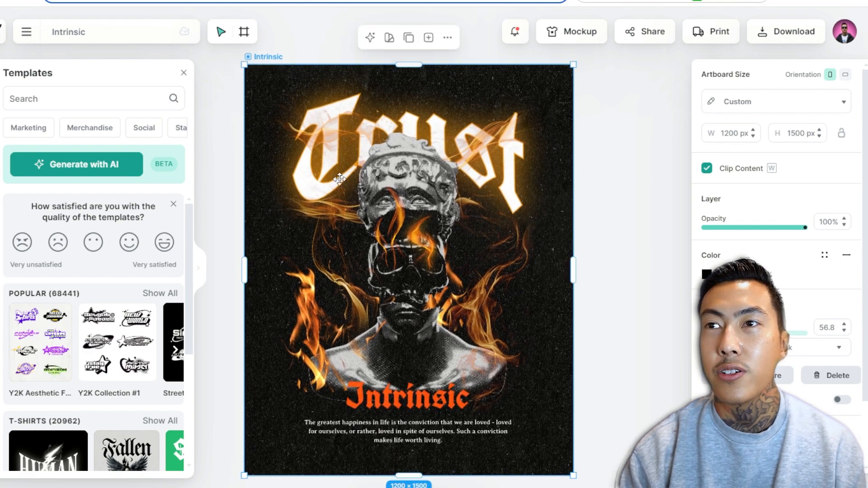
scroll(340, 179, "up", 6)
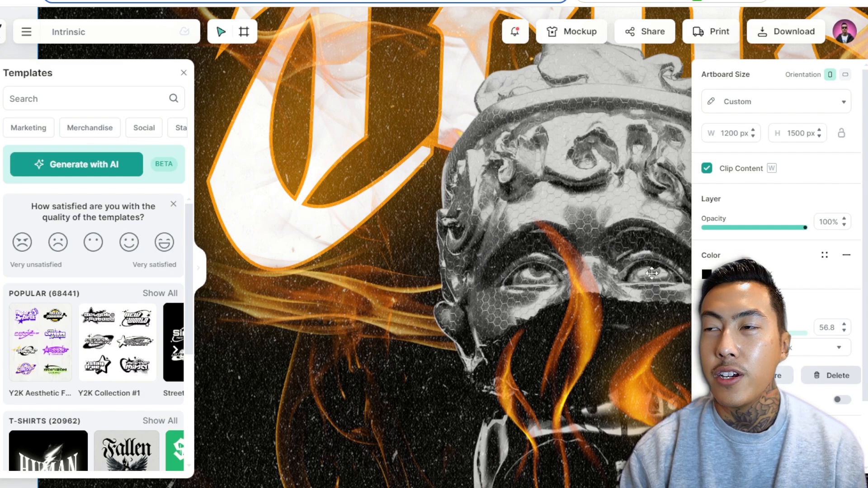
left_click_drag(651, 268, 405, 282)
left_click_drag(537, 267, 479, 268)
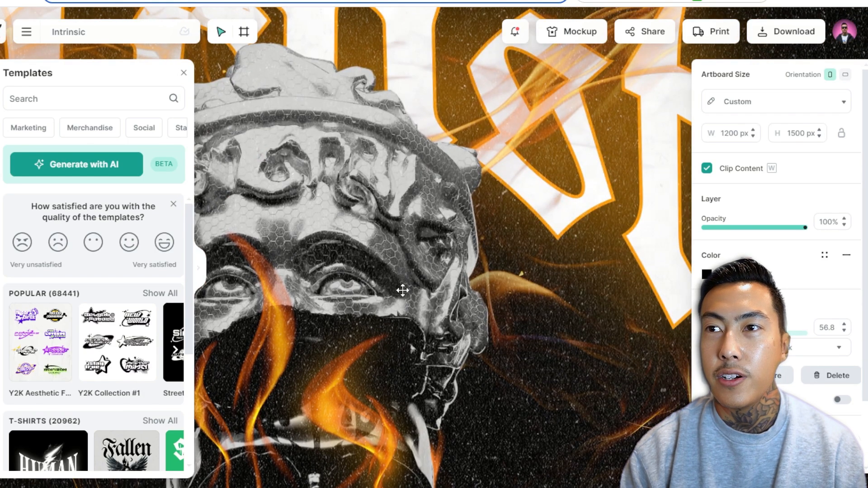
scroll(403, 290, "down", 5)
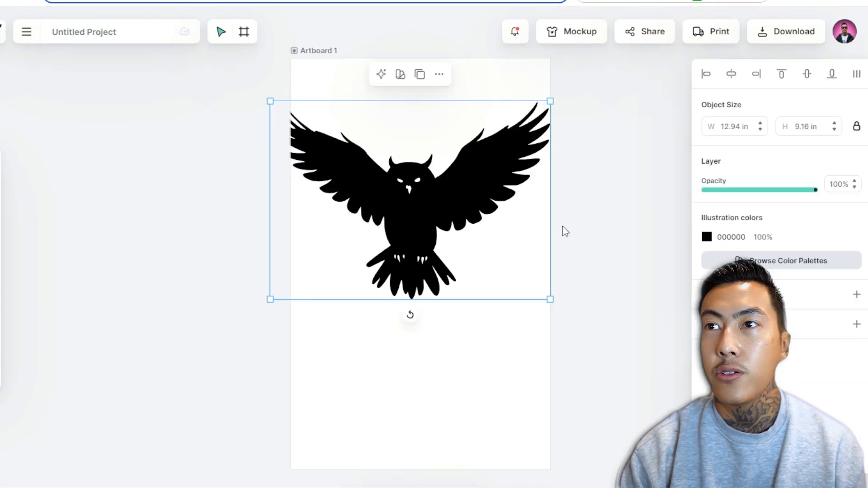
scroll(562, 231, "right", 10)
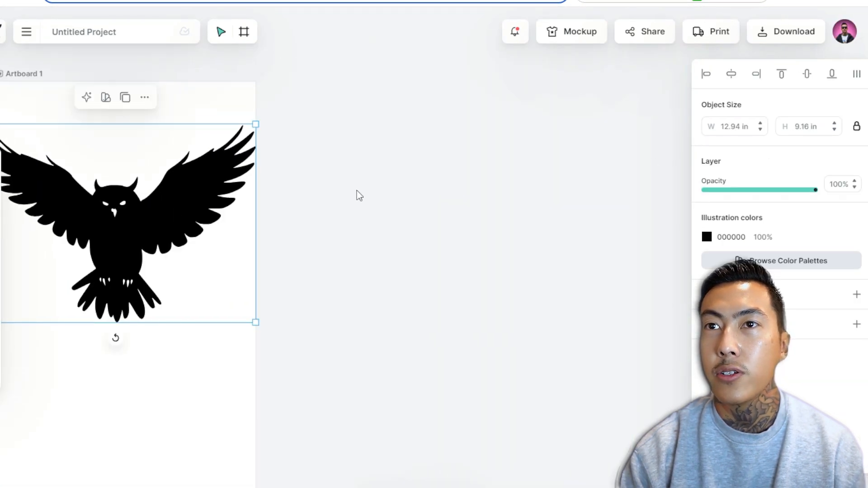
left_click(390, 382)
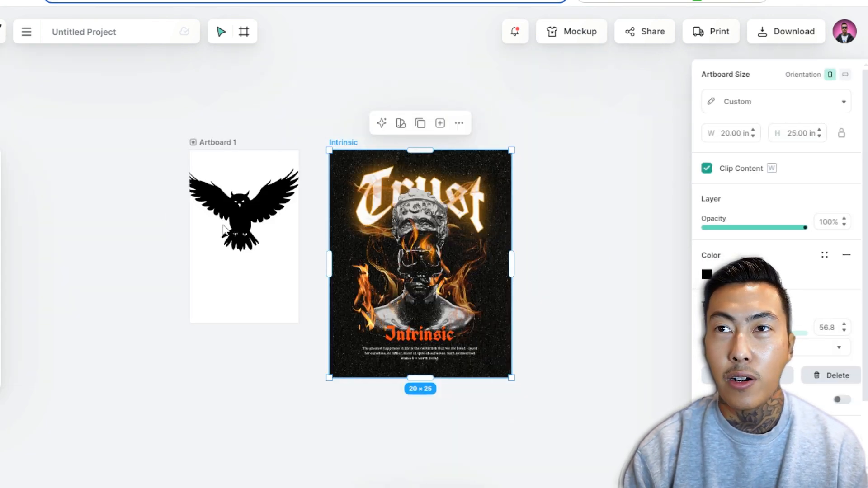
- Try moving the Intrinsic poster's flame elements onto the owl artboard, and return them to the poster
left_click(379, 290)
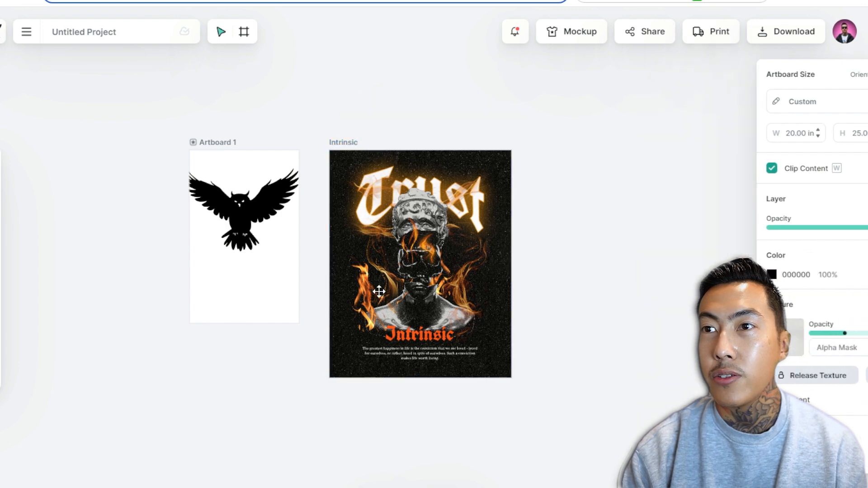
left_click_drag(371, 291, 216, 271)
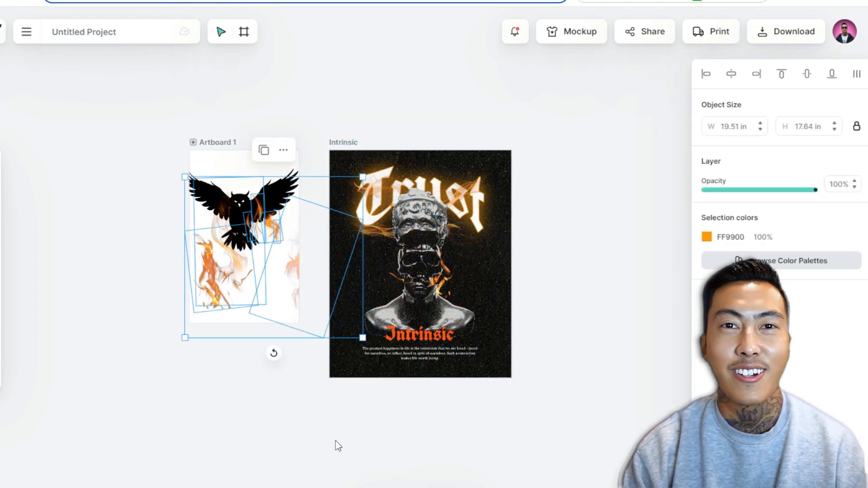
left_click_drag(218, 284, 372, 307)
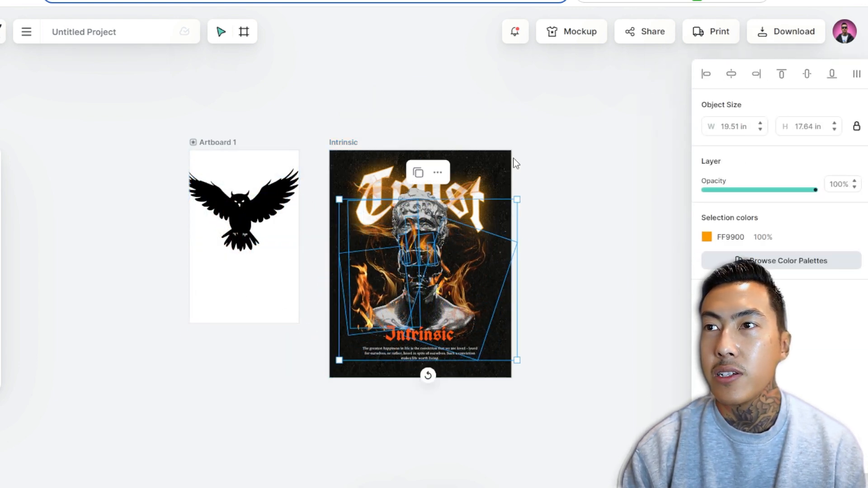
- Paste the Burning Skeleton Soul artboard beside Intrinsic and scale it down to about 19.55 × 23.46 inches
left_click(619, 144)
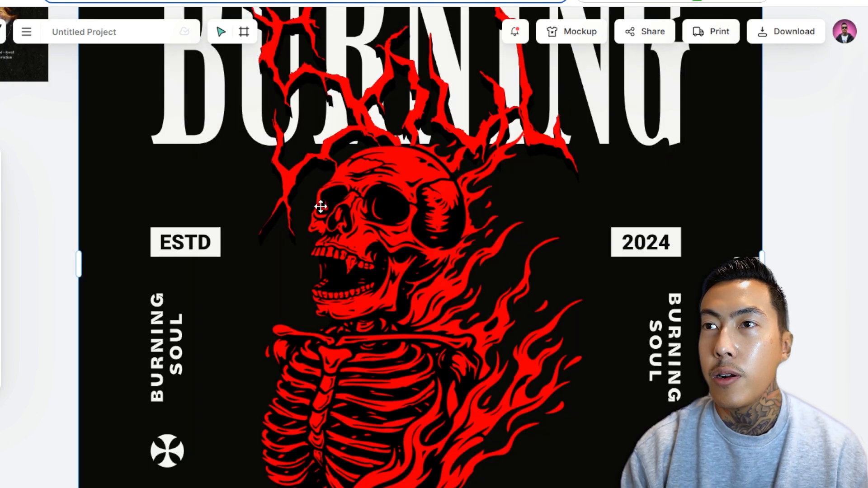
left_click(306, 258)
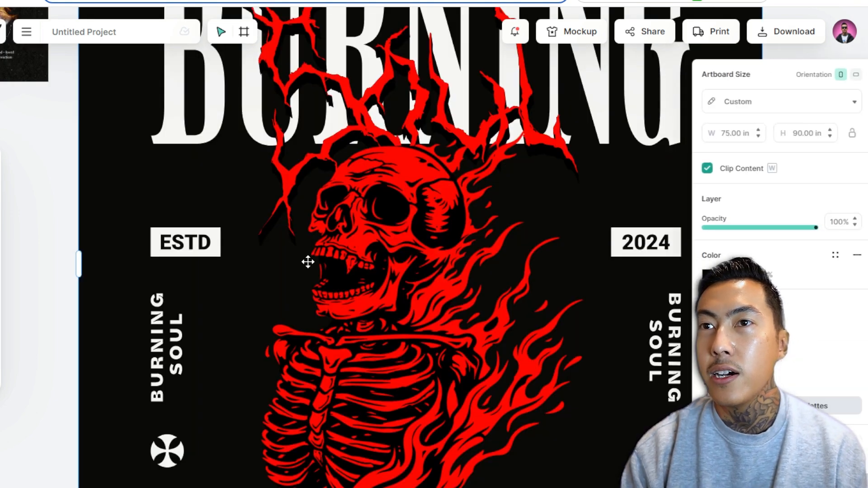
scroll(224, 221, "up", 8)
scroll(225, 220, "down", 5)
scroll(223, 222, "down", 6)
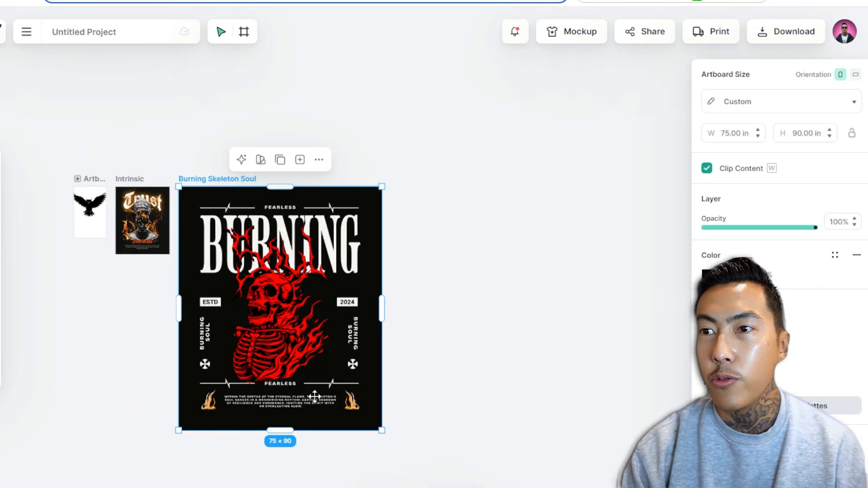
left_click_drag(380, 431, 249, 281)
scroll(239, 319, "up", 5)
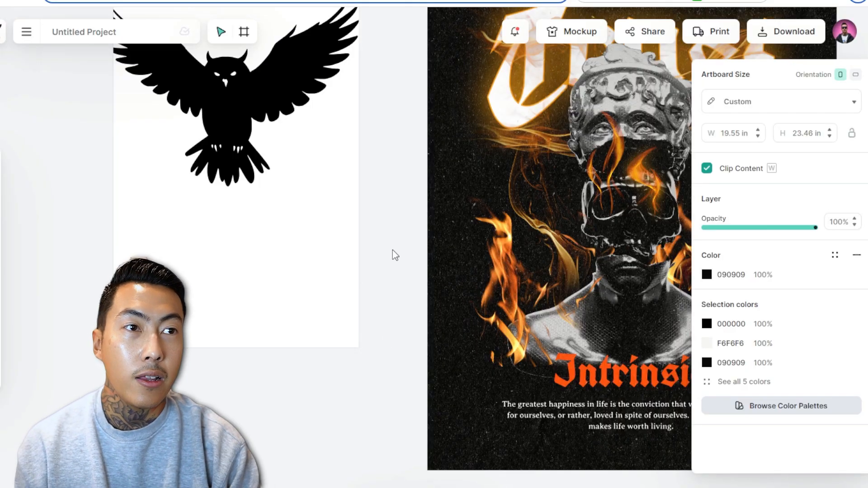
- Change the background color of Artboard 1 to black (000000)
left_click_drag(393, 249, 221, 322)
left_click_drag(378, 326, 230, 405)
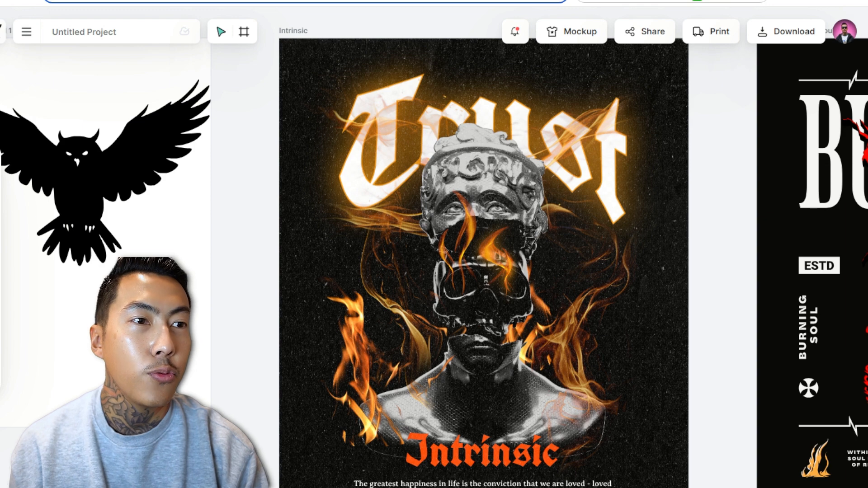
scroll(419, 264, "down", 1)
scroll(421, 264, "down", 5)
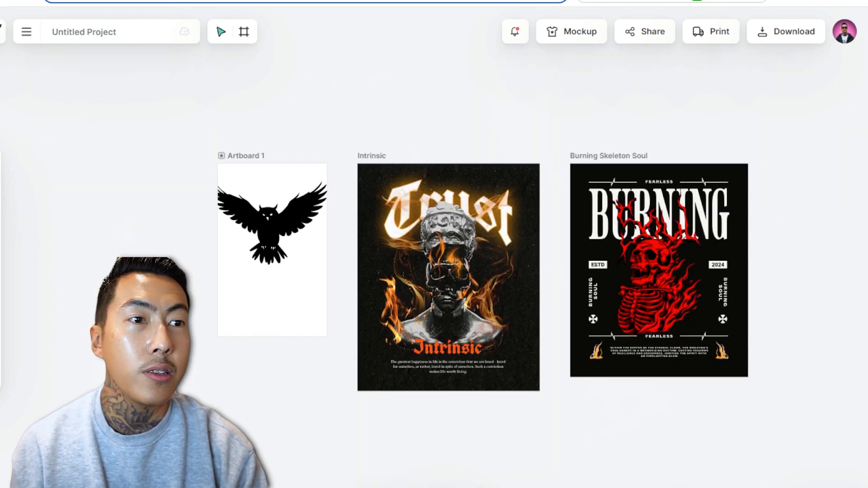
left_click(706, 345)
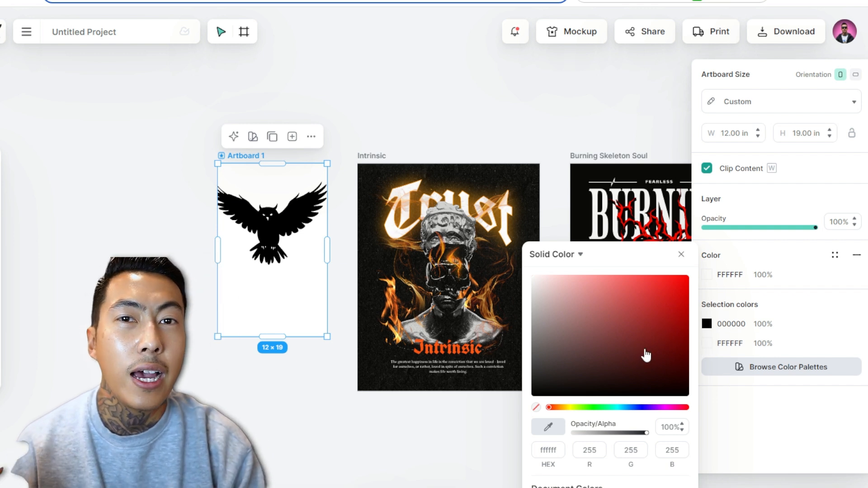
left_click_drag(643, 355, 469, 441)
left_click(300, 427)
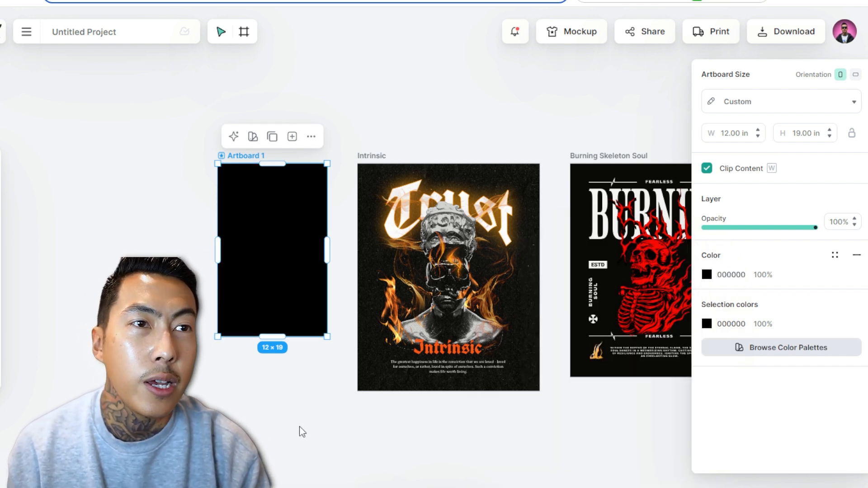
- Recolor the owl illustration on Artboard 1 to white (FFFFFF)
left_click(277, 223)
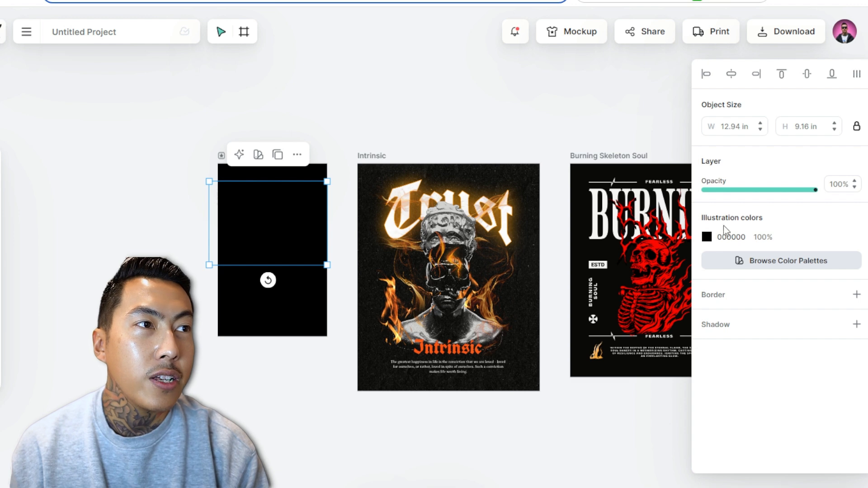
left_click(712, 244)
left_click_drag(572, 333, 511, 228)
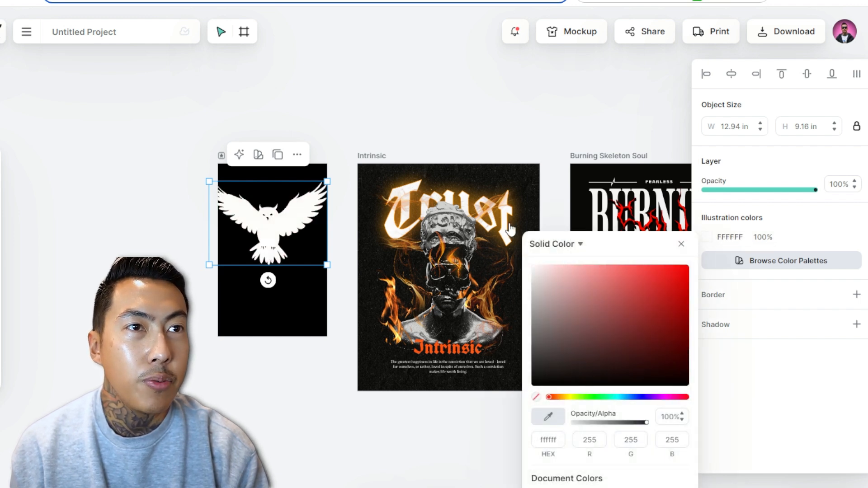
left_click(246, 281)
- Shrink the white owl to fit inside Artboard 1 and center it in the upper half
left_click(256, 248)
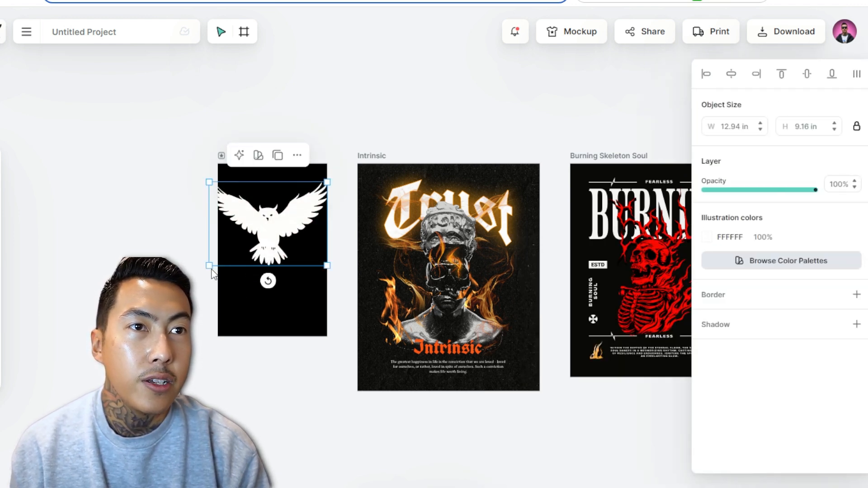
left_click_drag(210, 266, 239, 222)
left_click_drag(294, 202, 285, 223)
- Copy the Burning Soul title group onto Artboard 1, scale it to about 10.08 × 5.82 inches and place it above the owl
left_click(655, 195)
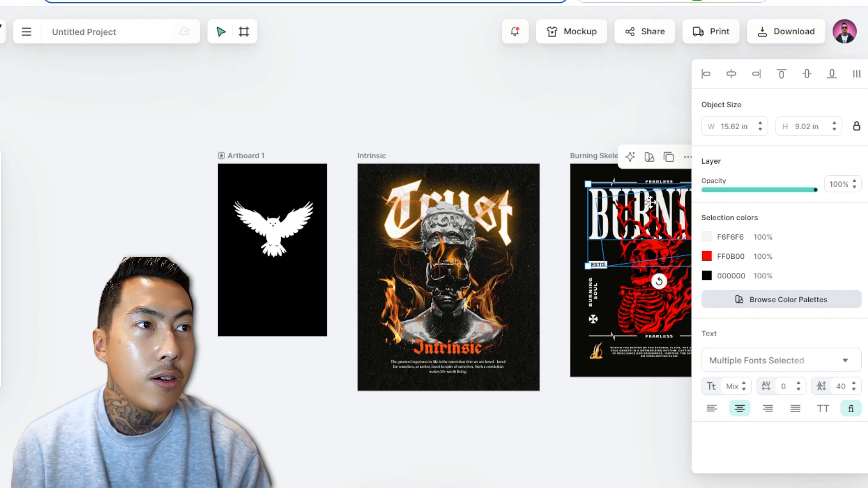
key("ctrl+c")
key("ctrl+v")
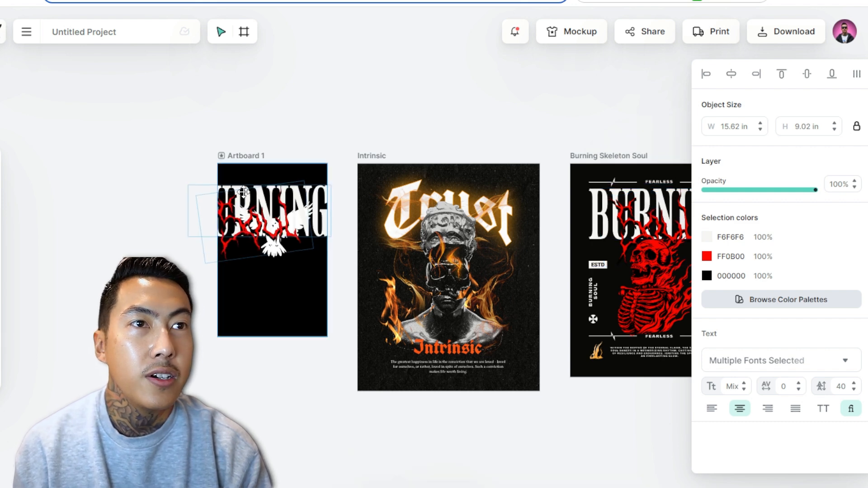
left_click_drag(190, 254, 241, 226)
left_click_drag(292, 209, 275, 205)
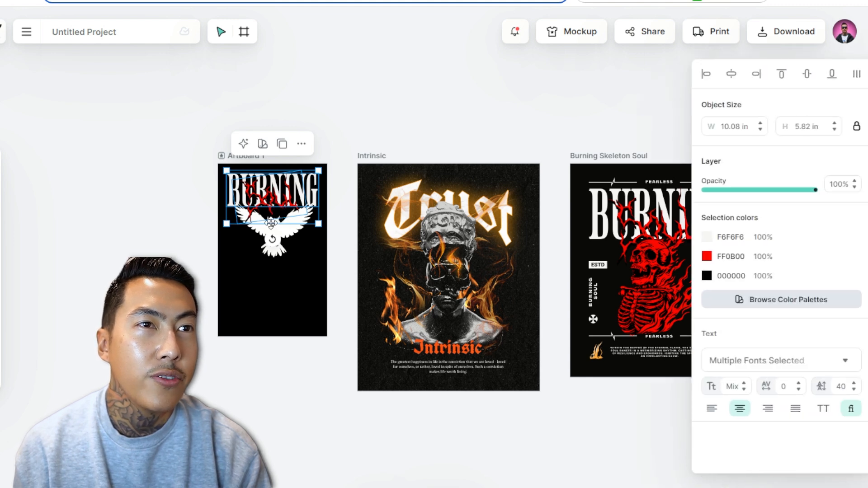
- Ungroup the copied title on Artboard 1 and move its lettering down to overlap the owl's wings
scroll(272, 214, "up", 5)
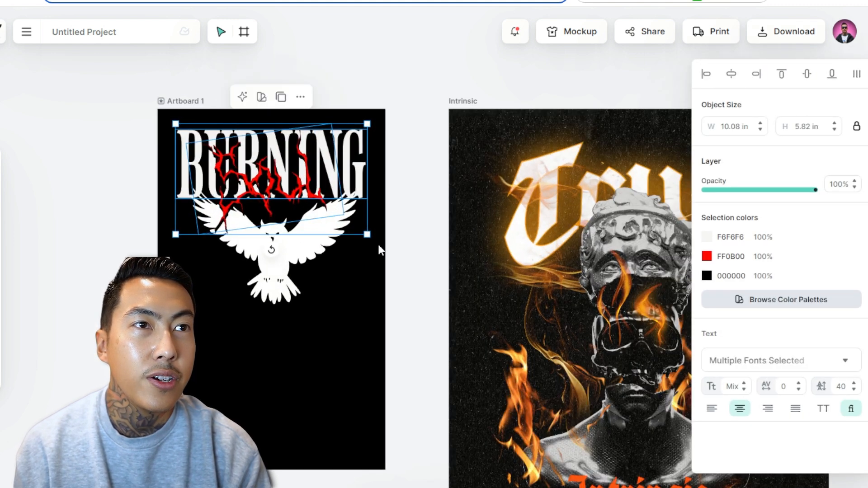
left_click(404, 252)
left_click(271, 228)
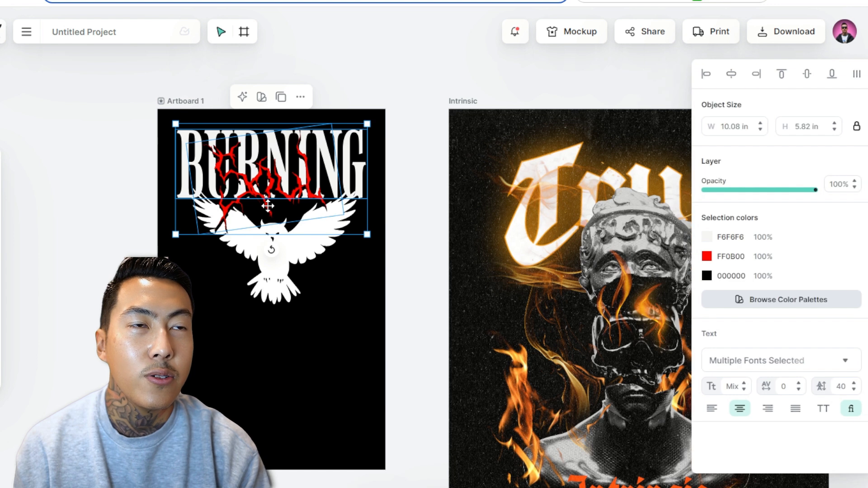
right_click(269, 208)
left_click(399, 145)
mouse_move(318, 201)
left_mouse_down()
mouse_move(328, 196)
mouse_move(308, 186)
mouse_move(319, 202)
mouse_move(298, 174)
left_mouse_up()
right_click(269, 180)
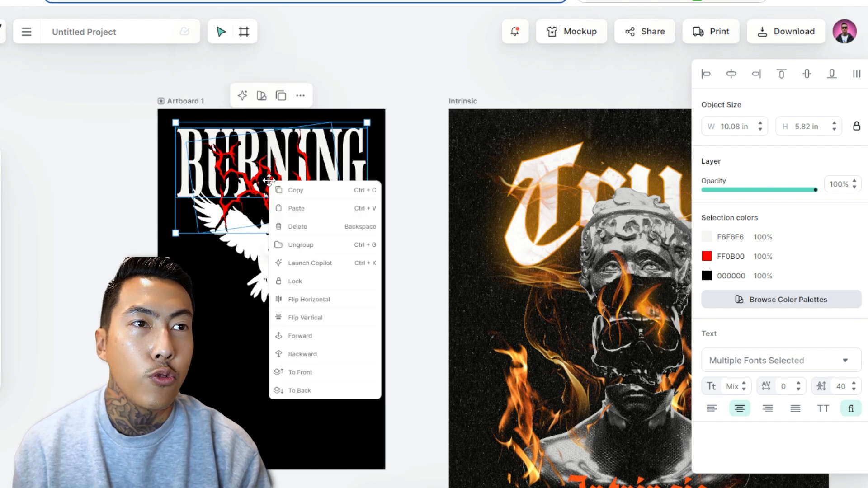
left_click(315, 248)
left_click_drag(262, 198, 268, 218)
- Replace the word BURNING in the copied title with AFTR
double_click(325, 156)
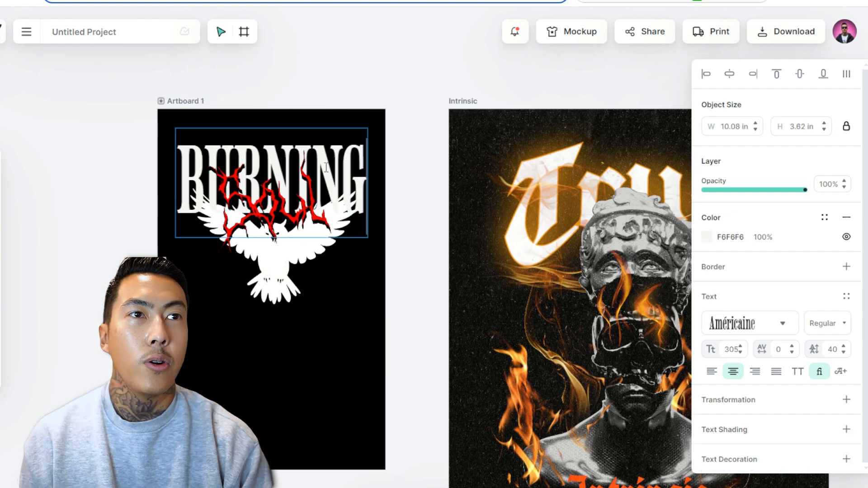
key("ctrl+a")
type("AFTR")
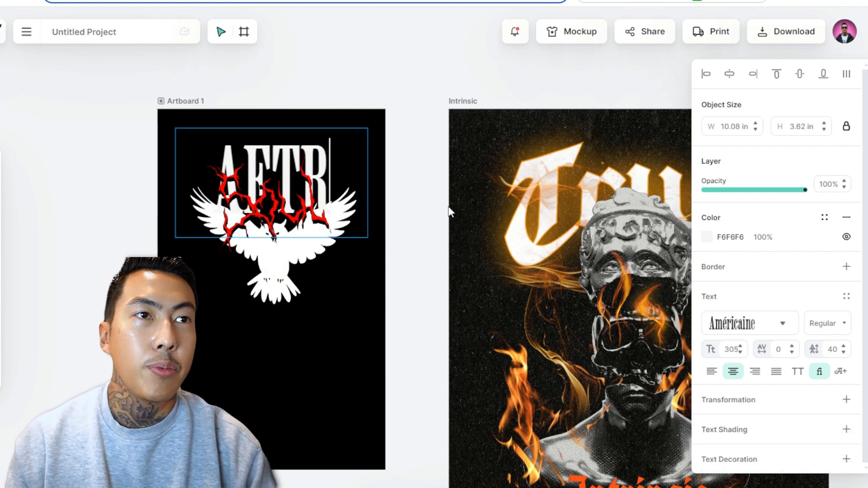
- Replace the red SOUL lettering over the AFTR title on Artboard 1 with Hrs after trying HRS
key("Escape")
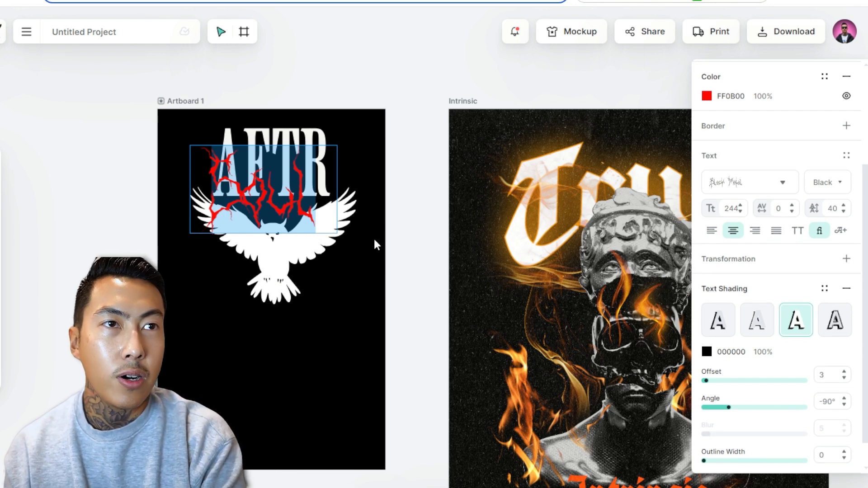
type("HRS")
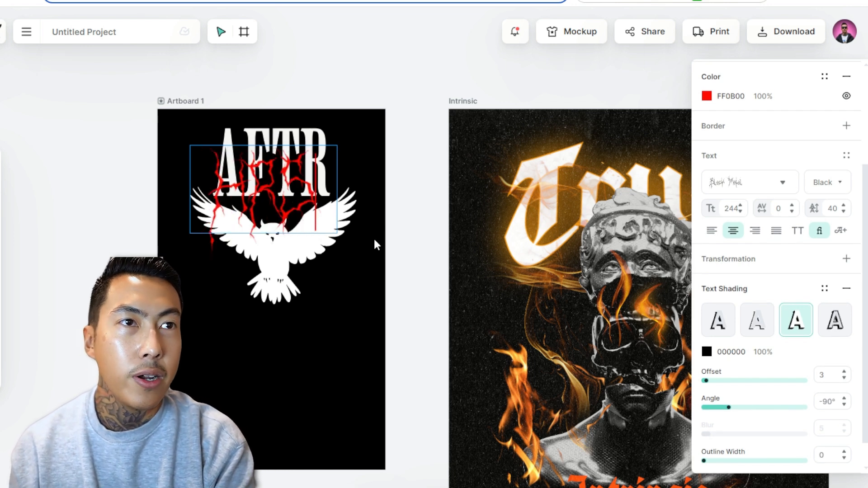
key("ctrl+a")
type("Hr")
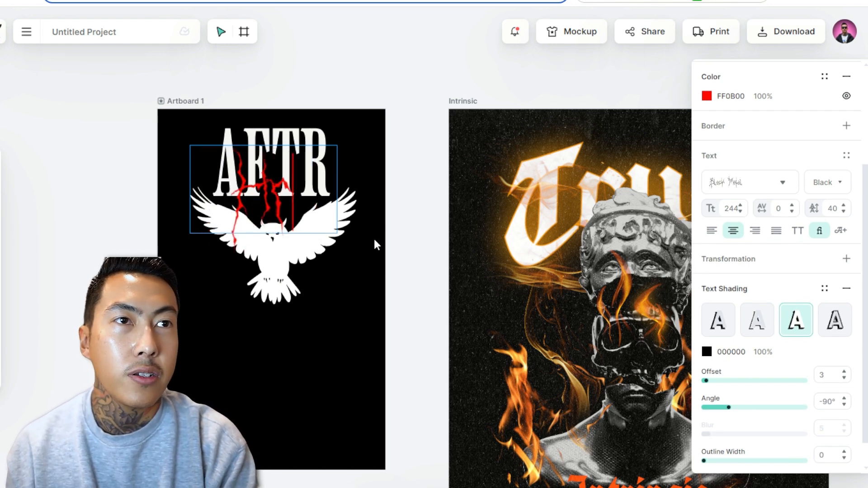
type("s")
key("Escape")
- Shift AFTR toward the artboard's left edge and place the tilted red lettering at its end, enlarged to font size 276
left_click_drag(296, 227, 363, 159)
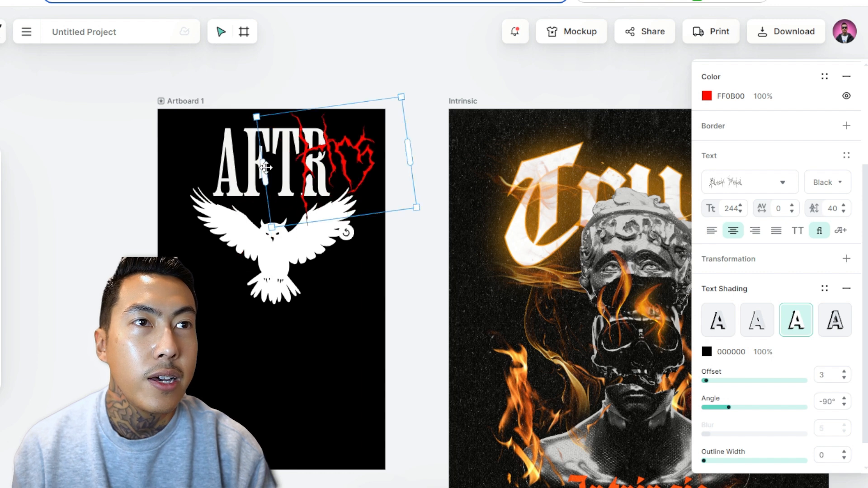
left_click_drag(266, 168, 223, 168)
left_click_drag(364, 160, 350, 168)
left_click_drag(253, 243, 247, 250)
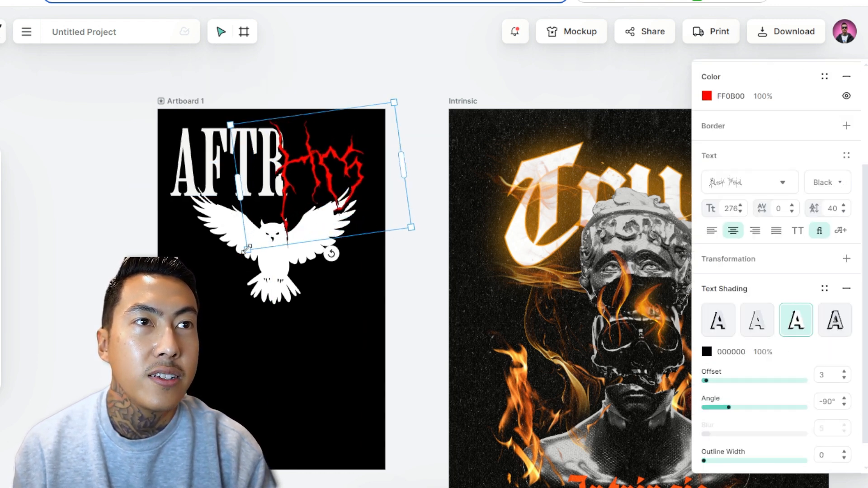
- Change the red lettering to HRS in capitals, tilt it upward and size it to 241 over the end of AFTR
double_click(347, 163)
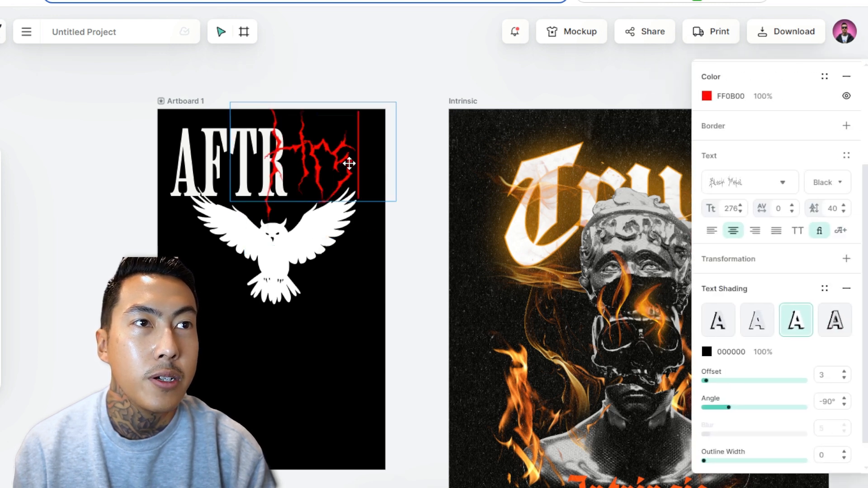
type("HRS")
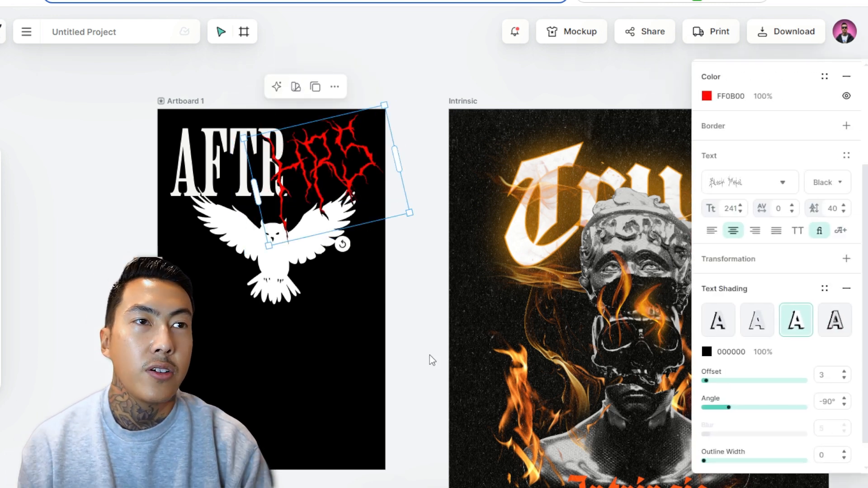
left_click(429, 355)
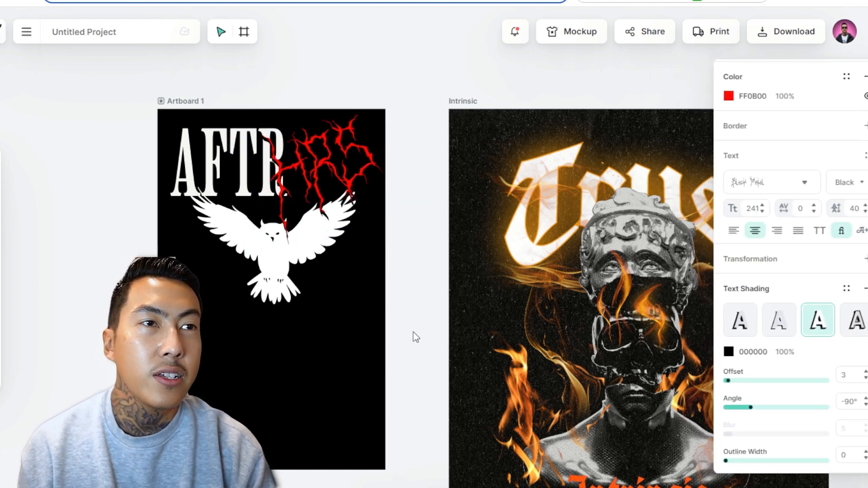
- Delete the flaming skeleton and the BURNING SOUL title group from the Burning Skeleton Soul artboard
scroll(408, 361, "down", 2)
left_click_drag(706, 155, 395, 77)
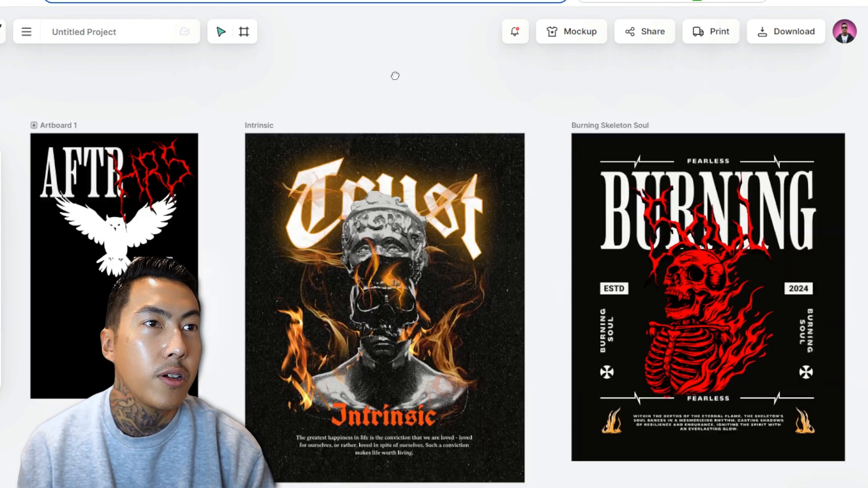
left_click(489, 118)
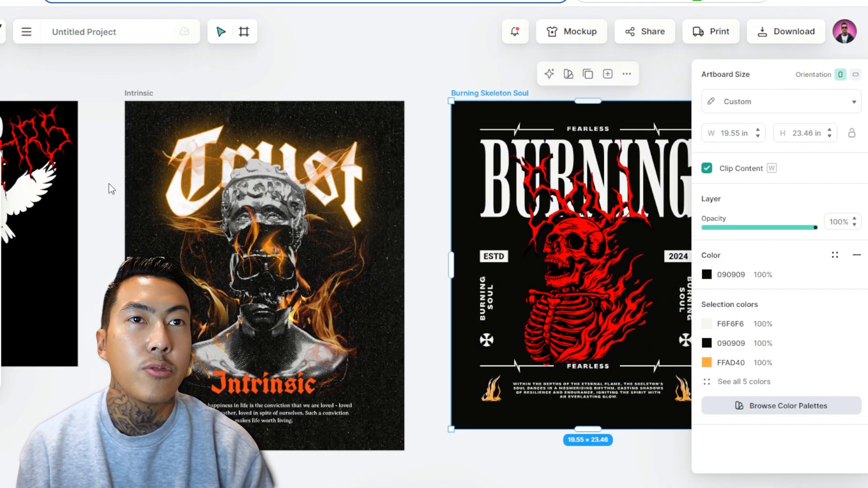
left_click(554, 322)
key("Delete")
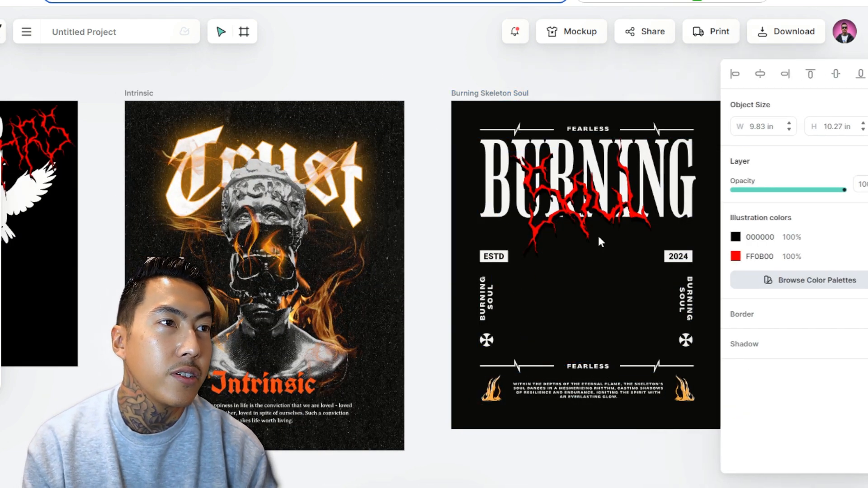
left_click(596, 215)
key("Delete")
- Copy the template's badges, side text, divider, paragraph and flames onto Artboard 1 and scale them to fit around and below the owl
mouse_move(718, 450)
left_mouse_down()
mouse_move(442, 240)
mouse_move(435, 253)
left_mouse_up()
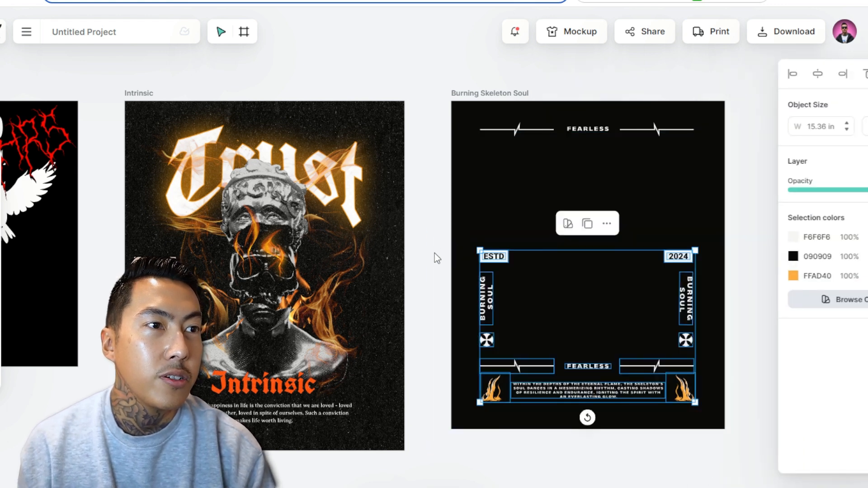
scroll(486, 348, "left", 5)
key("ctrl+v")
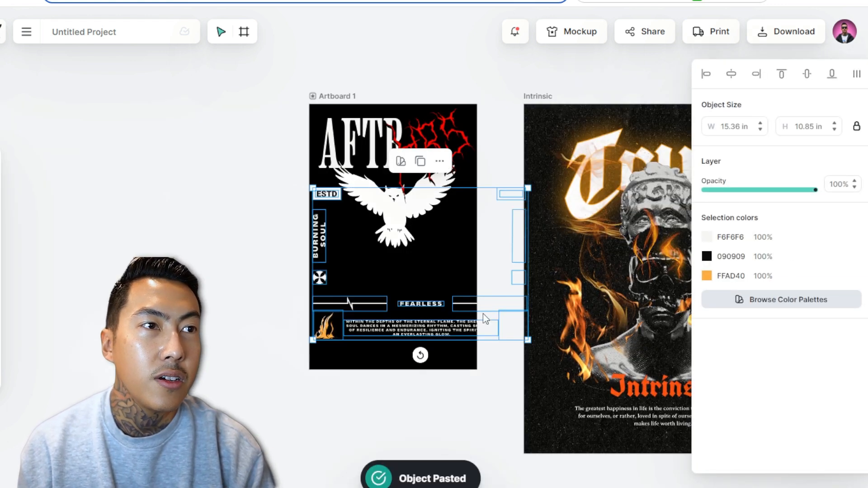
left_click_drag(528, 340, 418, 302)
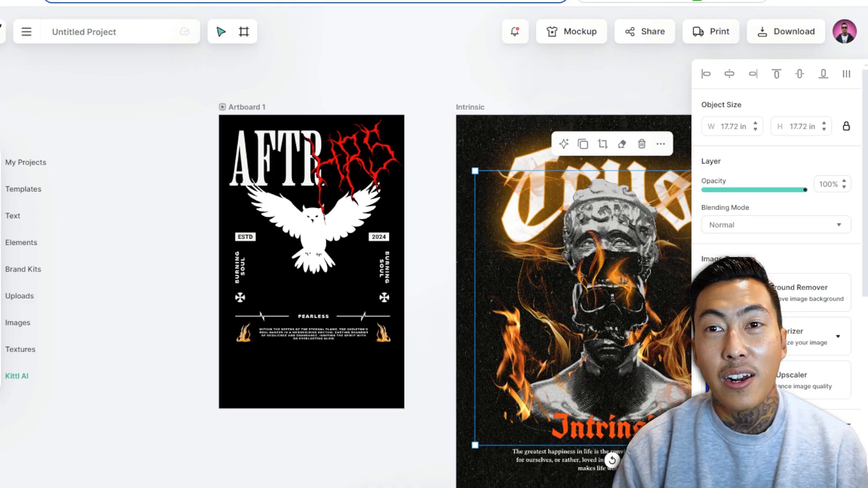
- Open the AI Image Generator and browse its saved, image, clipart and vector styles
left_click(18, 377)
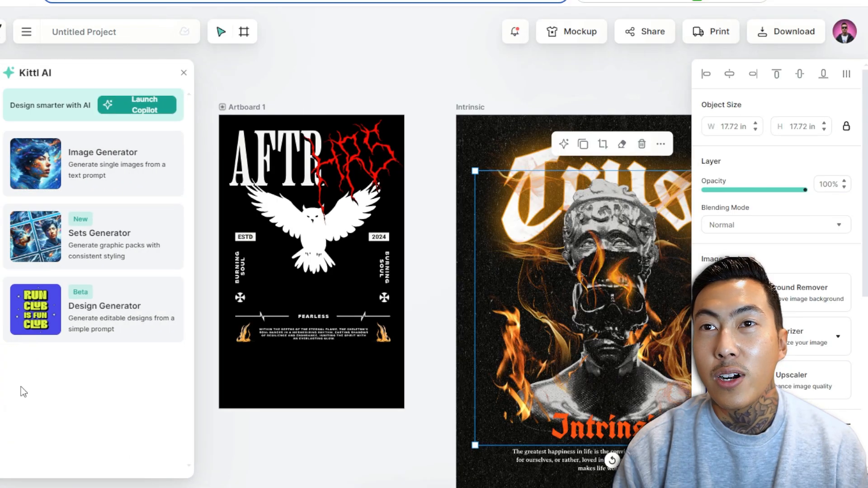
left_click(100, 192)
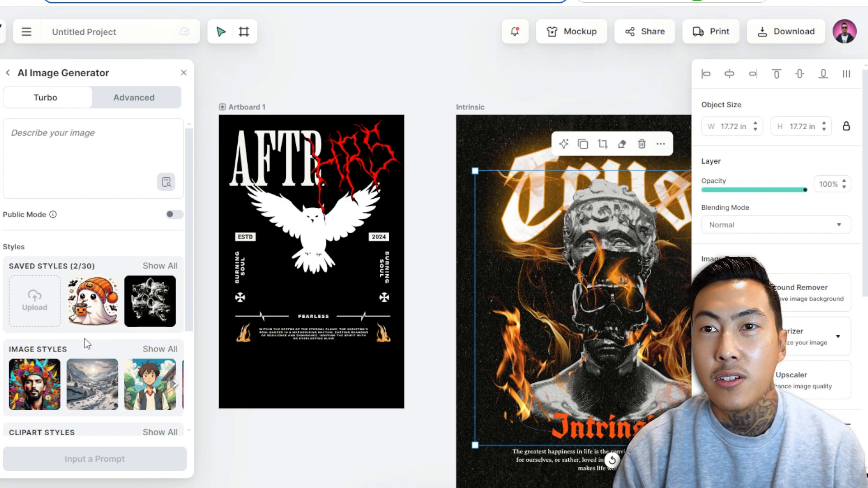
scroll(122, 287, "down", 3)
scroll(127, 281, "down", 1)
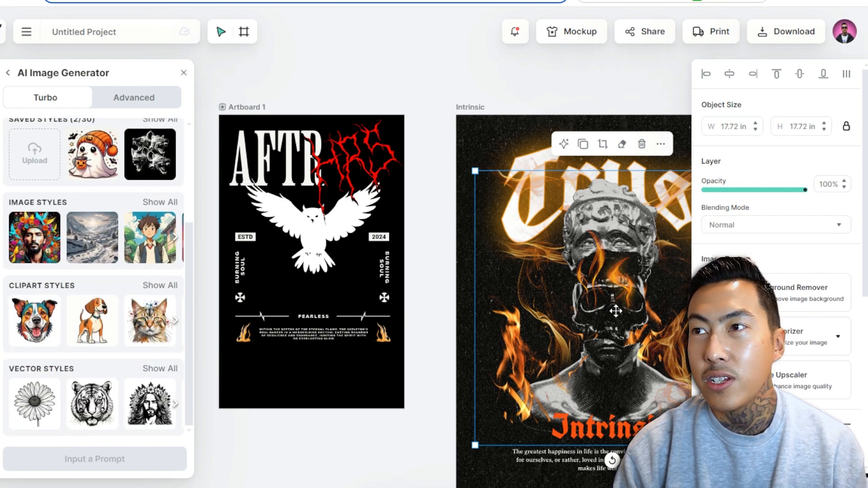
left_click(160, 202)
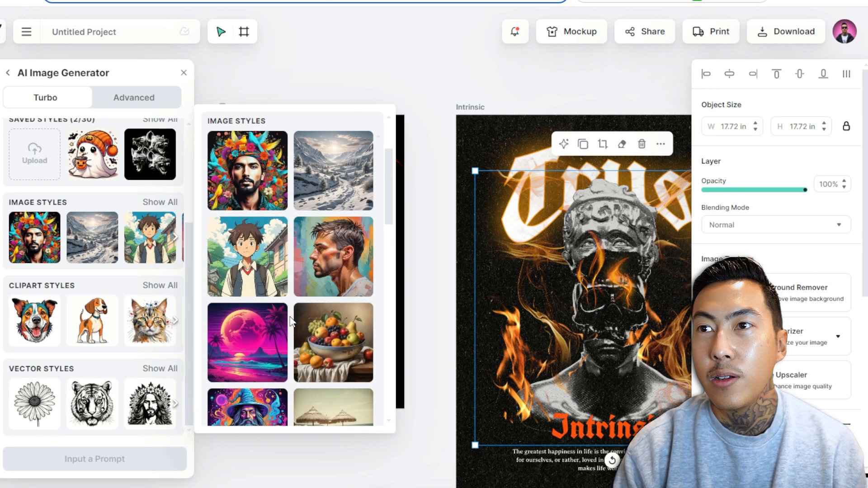
scroll(288, 318, "down", 6)
scroll(288, 318, "down", 6)
scroll(287, 319, "up", 12)
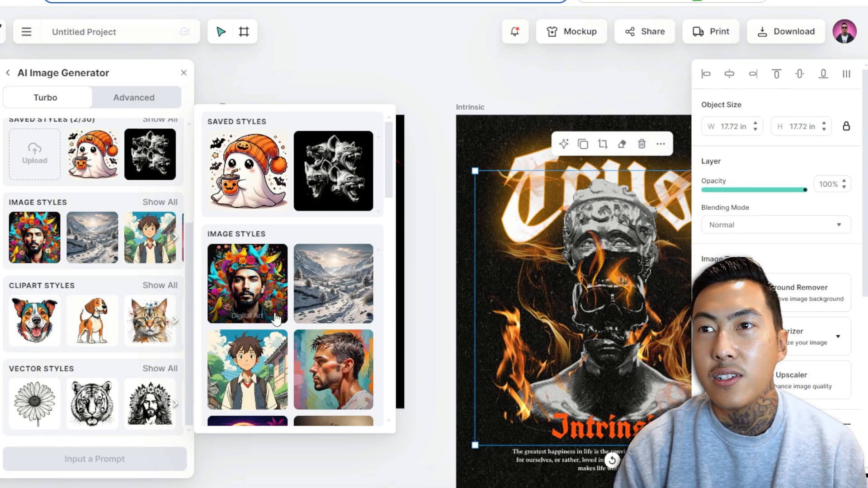
left_click(292, 448)
scroll(540, 388, "down", 3)
left_click(544, 466)
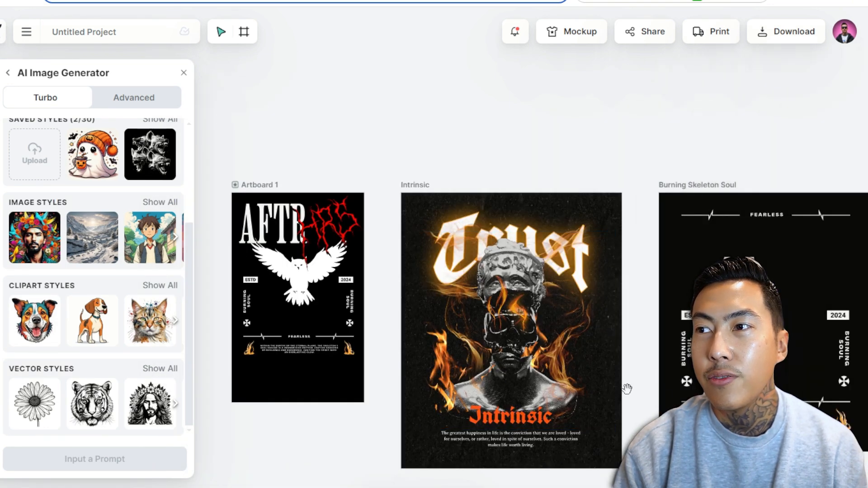
- Delete the Burning Skeleton Soul artboard and move the Intrinsic artboard closer to Artboard 1
mouse_move(624, 387)
left_mouse_down()
mouse_move(364, 294)
mouse_move(561, 345)
left_mouse_up()
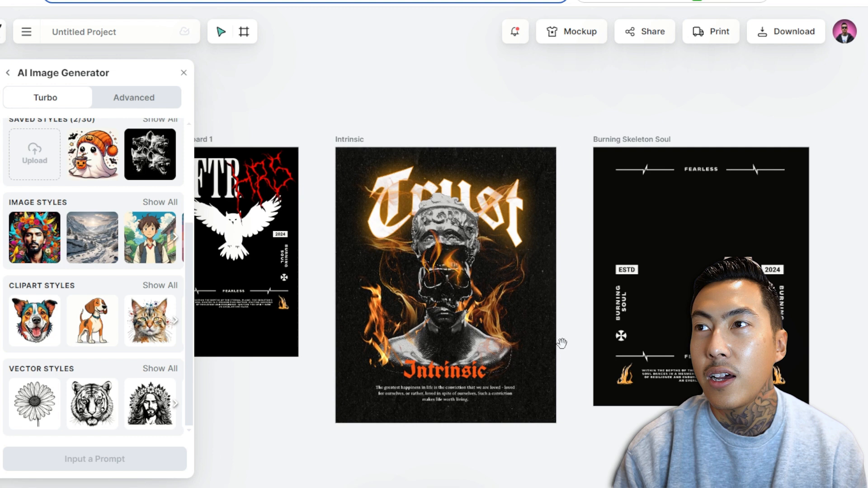
left_click(635, 142)
key("Delete")
left_click_drag(337, 141, 319, 139)
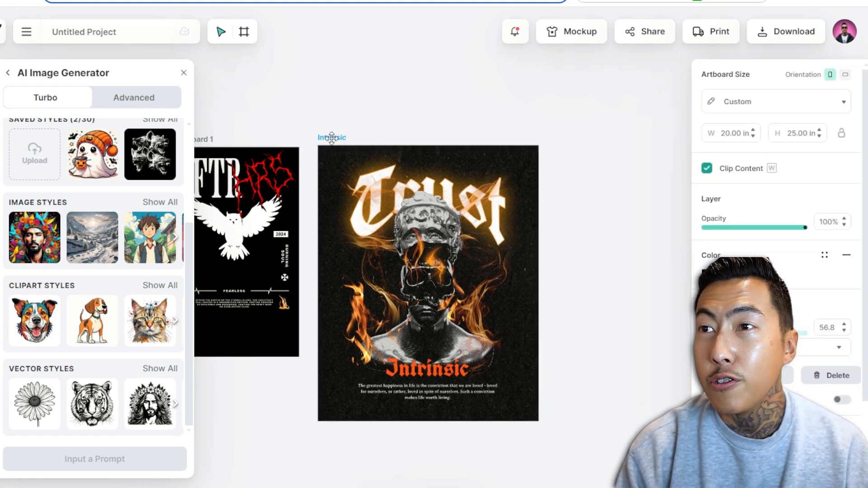
- Draw a new artboard to the right of Intrinsic and move the statue bust image onto it
left_click(576, 221)
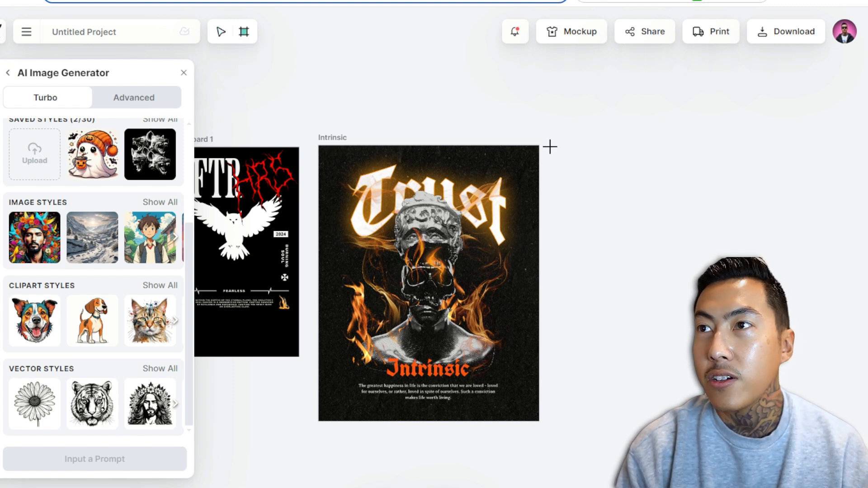
mouse_move(550, 147)
left_mouse_down()
mouse_move(763, 298)
mouse_move(769, 382)
left_mouse_up()
left_click(427, 332)
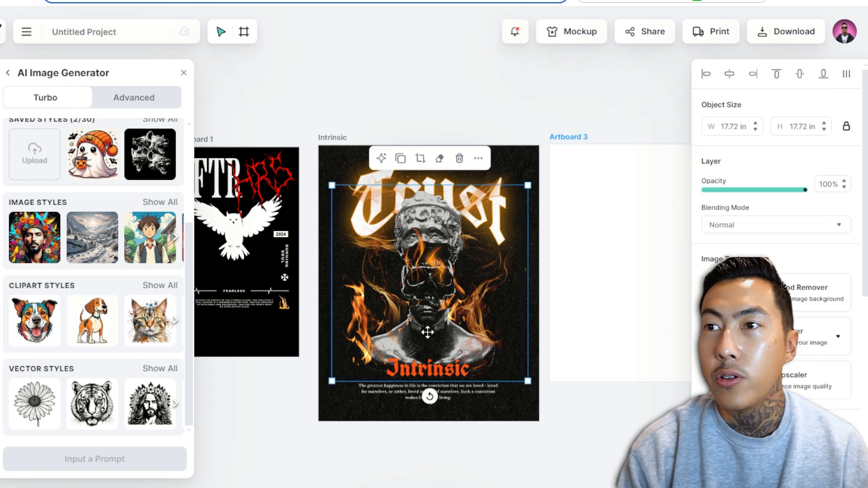
left_click_drag(428, 332, 574, 293)
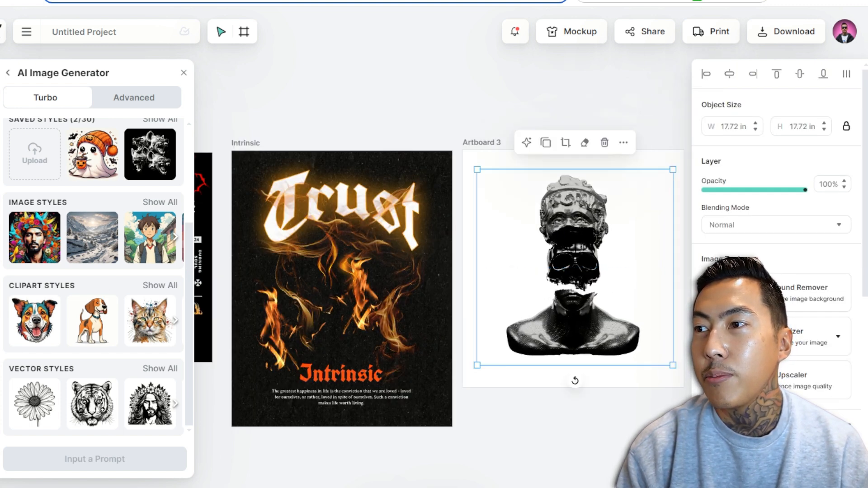
- Hide the new artboard's background layer to make it transparent behind the statue
left_click(840, 469)
left_click(831, 434)
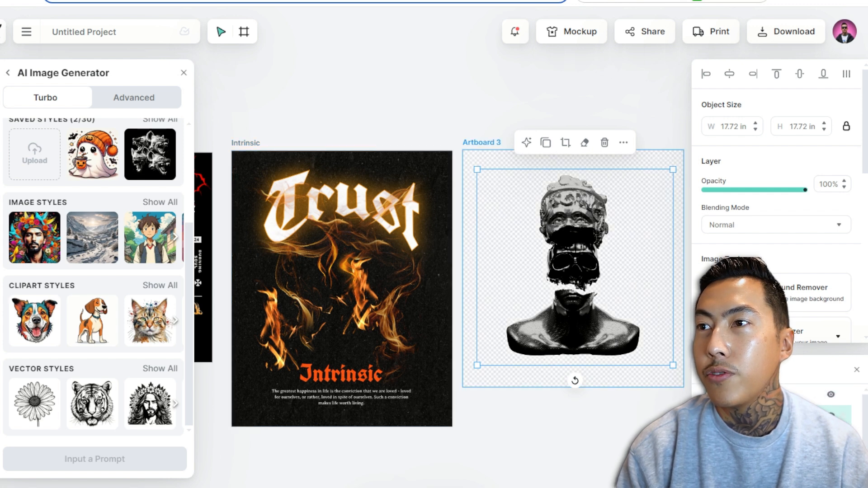
- Check the download options for the list of artboards available to export
left_click(786, 31)
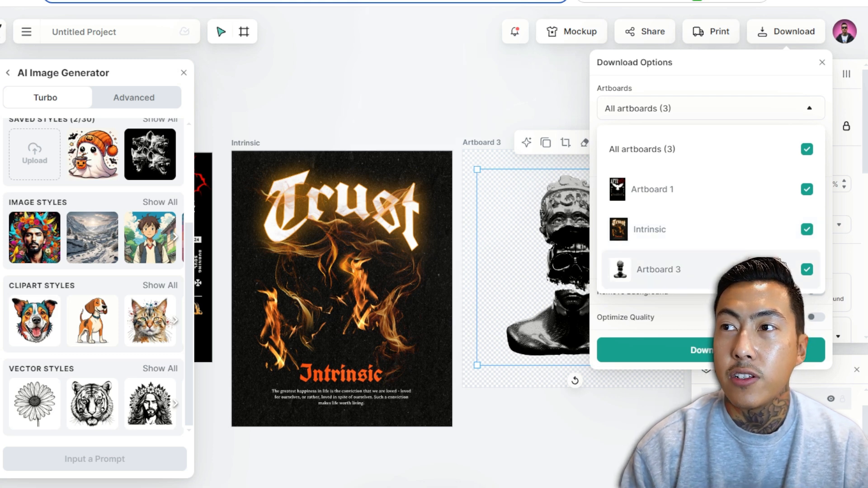
left_click(378, 110)
- Rename Artboard 1 to Front, Intrinsic to Back and Artboard 3 to Sleeve
scroll(351, 106, "left", 5)
left_click(374, 144)
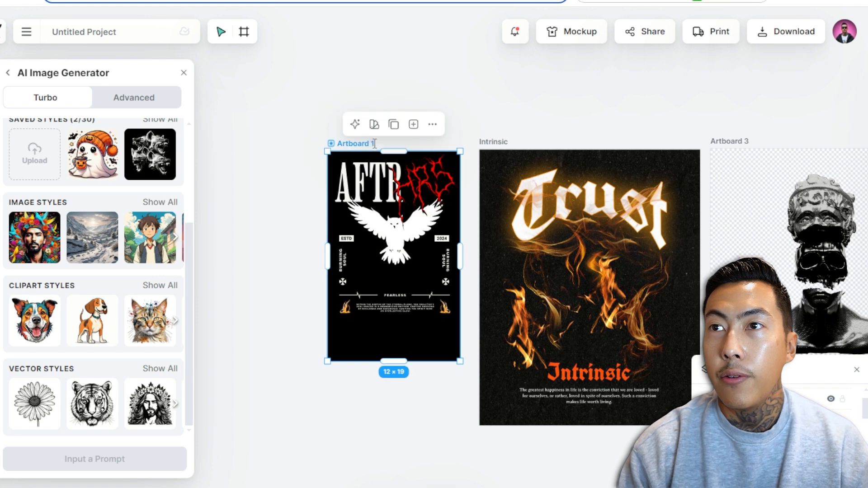
double_click(373, 143)
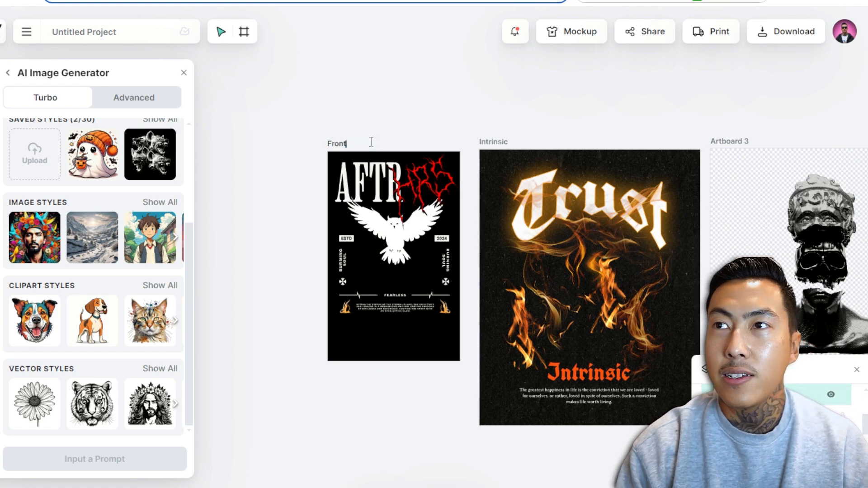
double_click(496, 142)
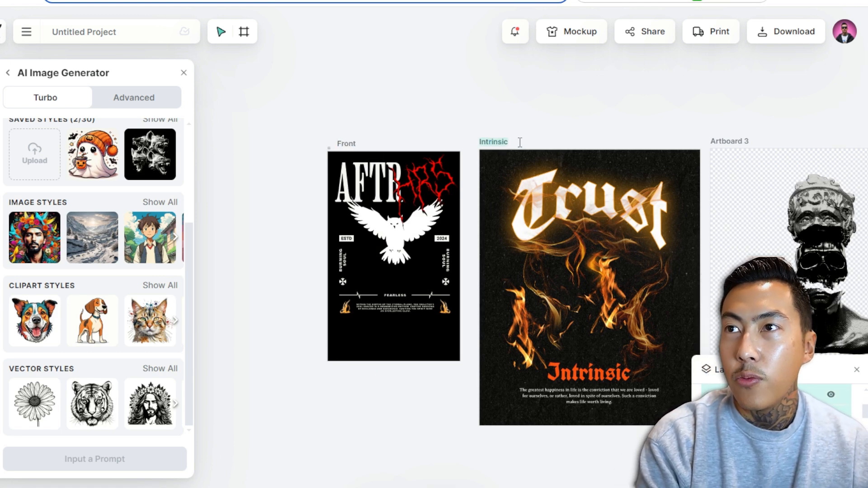
left_click(723, 141)
double_click(725, 141)
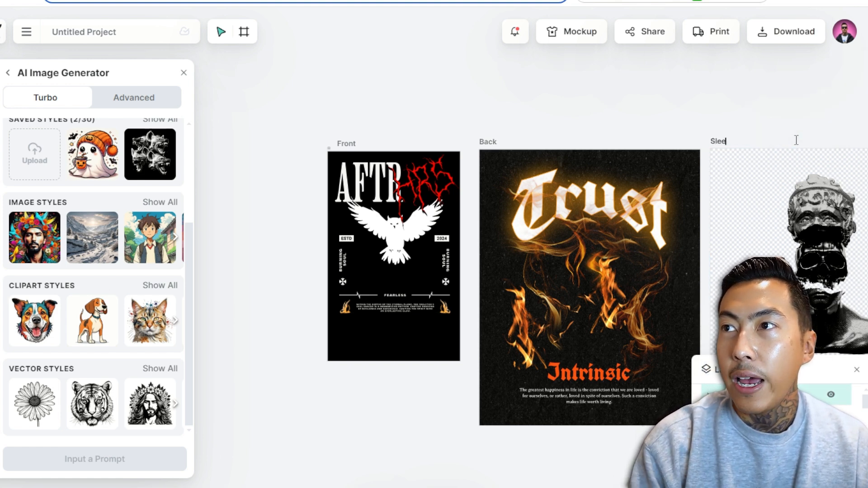
left_click_drag(768, 87, 674, 90)
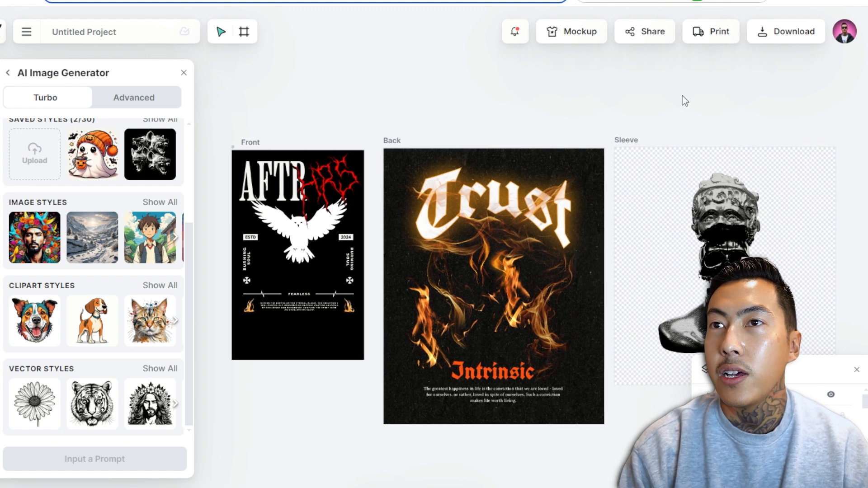
- Review the download settings and the artboard choices with the renamed artboards
left_click(792, 31)
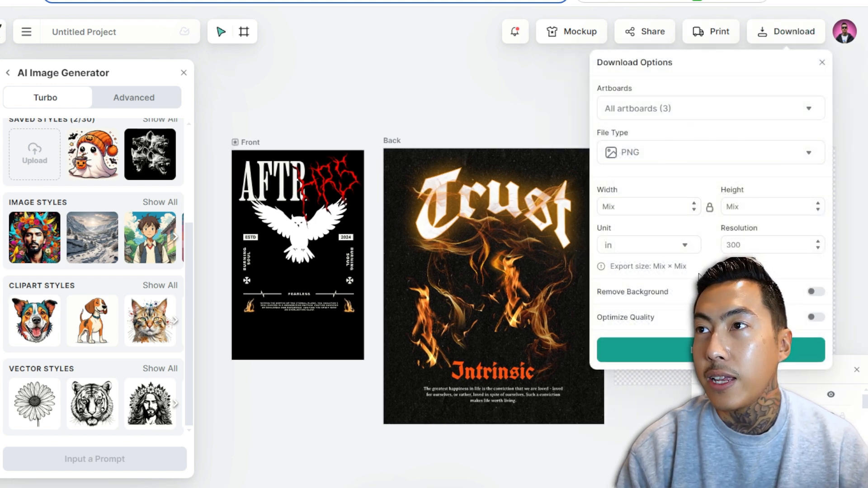
left_click(696, 111)
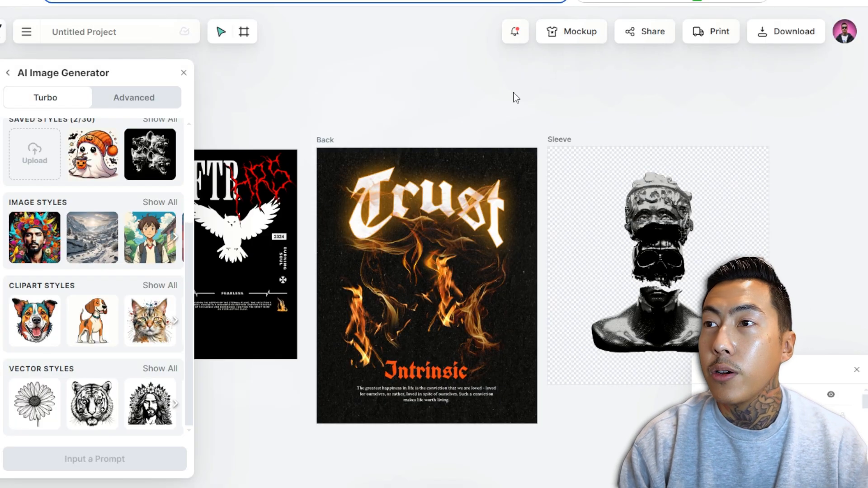
- Download the Sleeve artboard with the statue and save it as a custom AI image style named Surreal Art
left_click(559, 140)
left_click(785, 32)
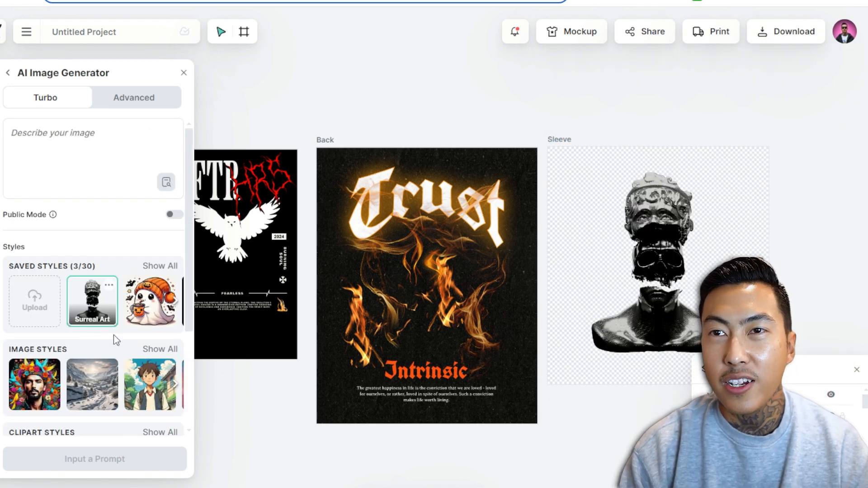
- Generate an image in the Surreal Art style with the prompt "Owl statue with skull showing, surreal chrome statue" and inspect its details
left_click(130, 167)
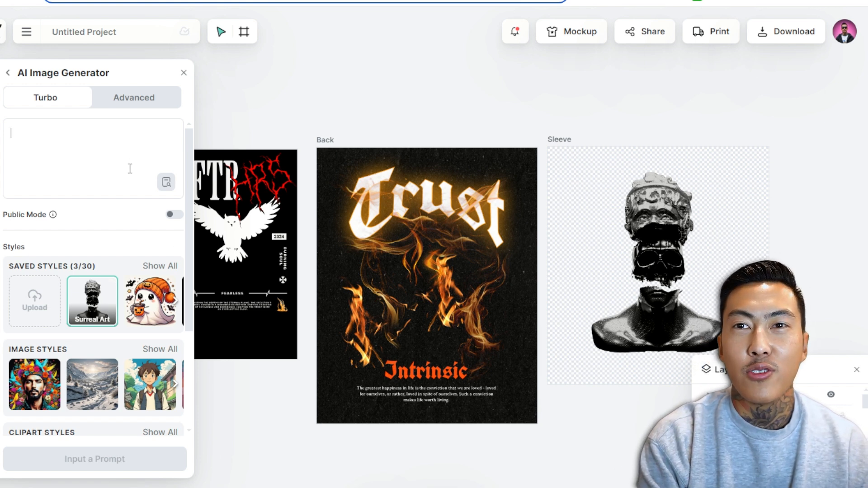
type("owing, surreal chrome statue")
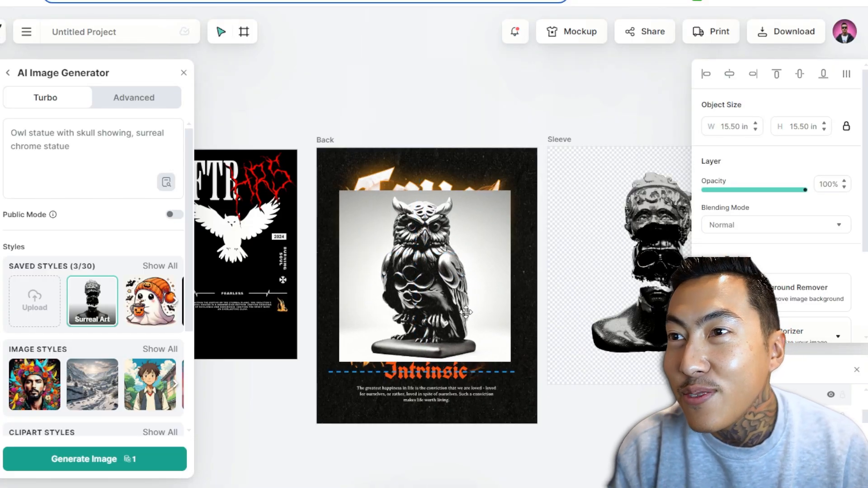
left_click(466, 312)
scroll(452, 301, "up", 10)
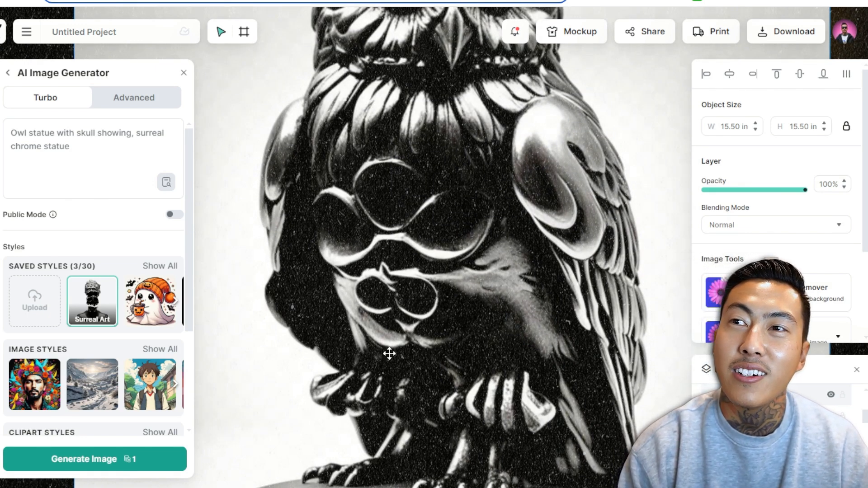
scroll(389, 353, "down", 5)
scroll(377, 293, "down", 3)
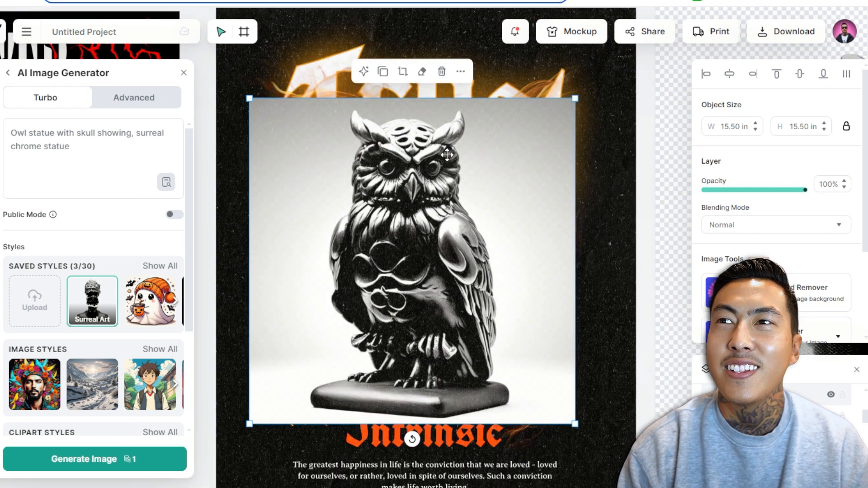
scroll(446, 154, "down", 3)
left_click_drag(409, 283, 411, 330)
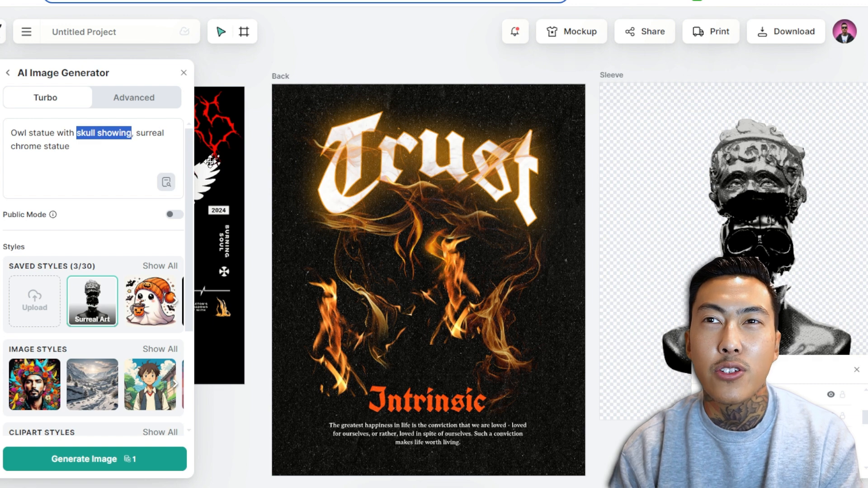
- Regenerate the owl with the prompt "Owl statue, surreal chrome statue" and enlarge it to about 18.4 in over the Back artboard
key("BackSpace")
key("BackSpace")
key("BackSpace")
key("BackSpace")
key("BackSpace")
key("BackSpace")
key("BackSpace")
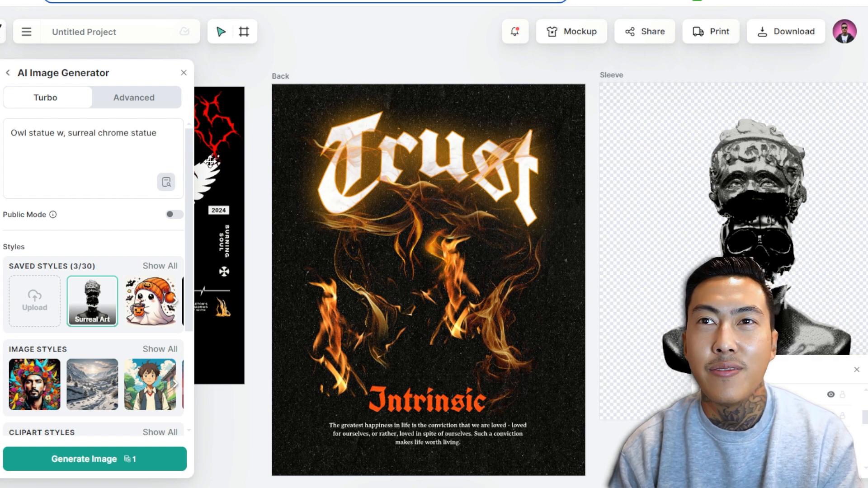
left_click(83, 464)
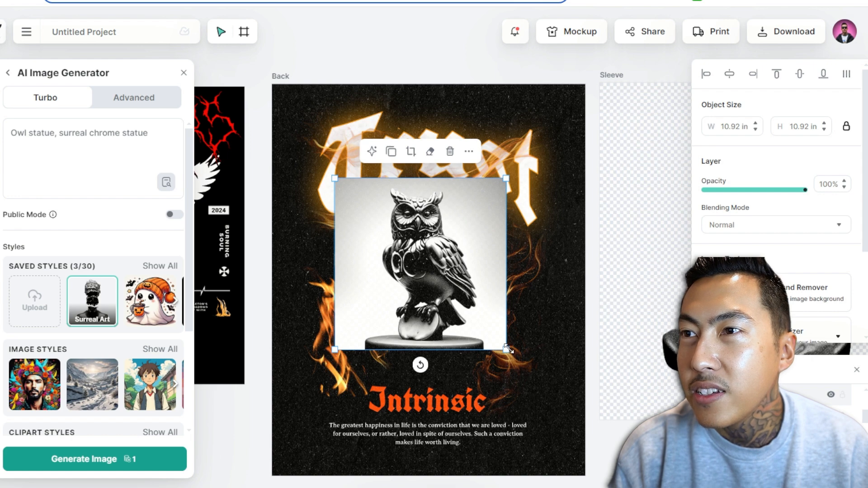
left_click_drag(507, 349, 623, 466)
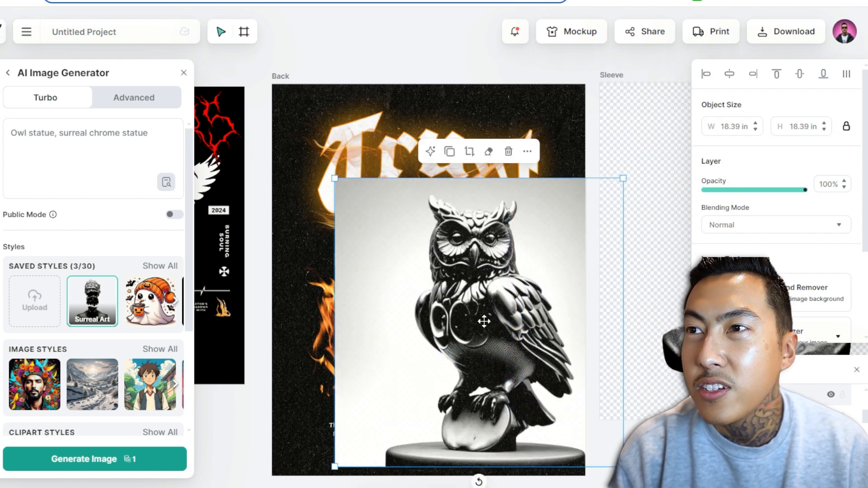
left_click_drag(484, 321, 438, 301)
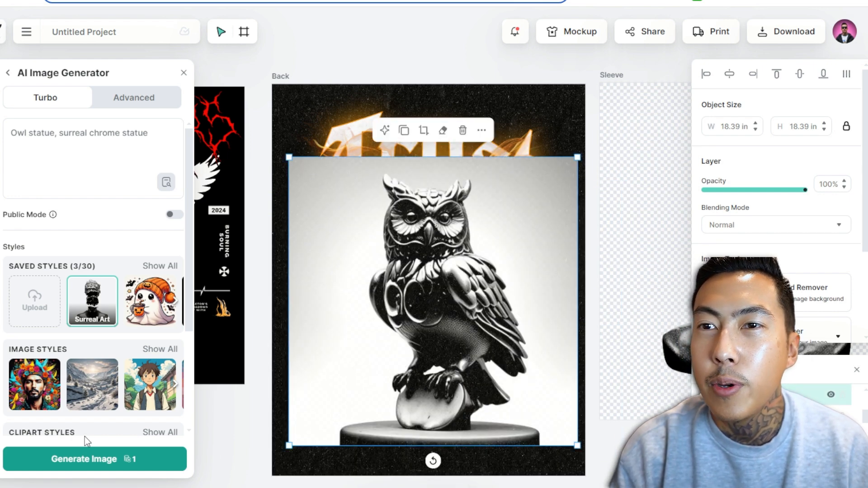
- Generate a variant from "aggressive Owl statue, surreal chrome statue" and move the previous owl image beside the Sleeve artboard
left_click(7, 132)
type("agressive")
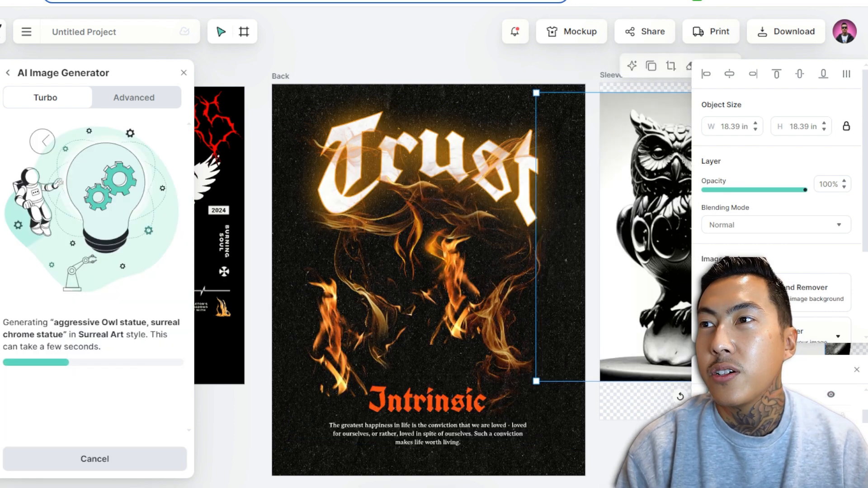
left_click_drag(556, 446, 358, 447)
left_click_drag(364, 295, 553, 431)
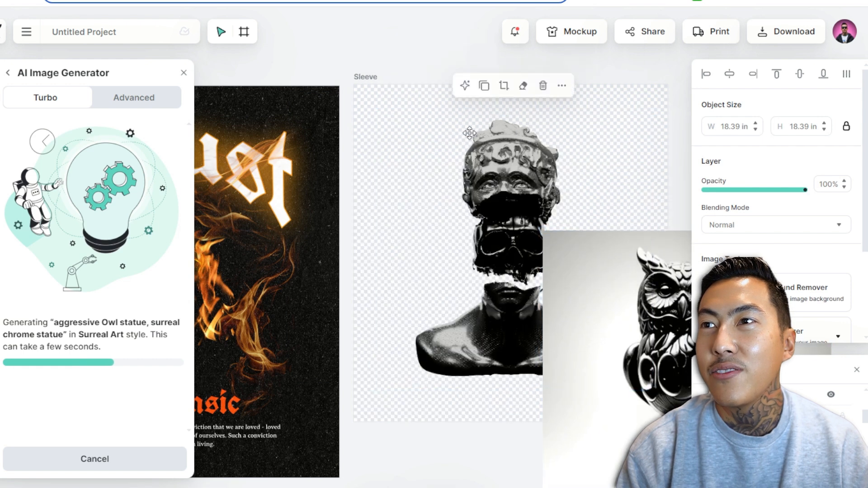
left_click(444, 256)
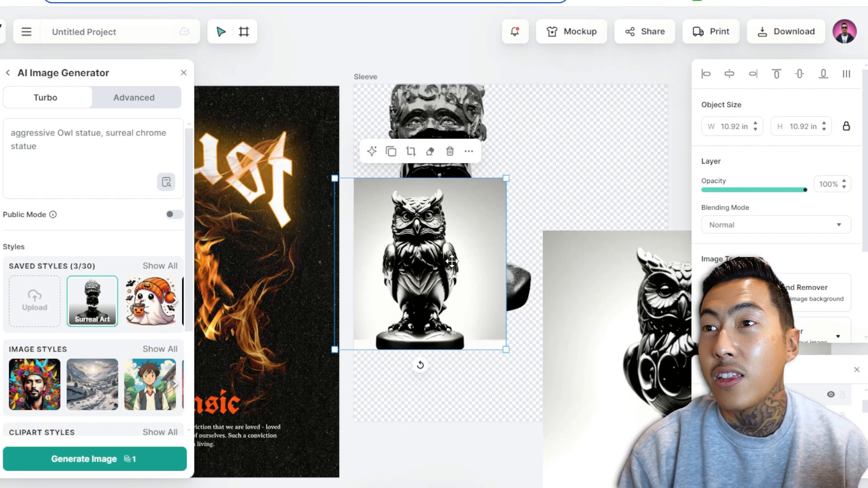
- Generate "aggressive Owl statue with wings spread out, surreal chrome statue" and arrange both aggressive owl images on the Sleeve artboard
left_click_drag(512, 243, 516, 333)
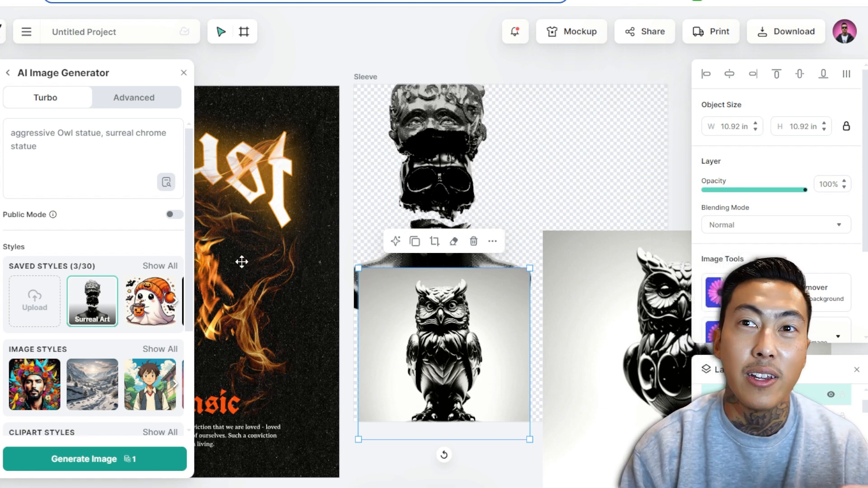
left_click_drag(444, 347, 595, 192)
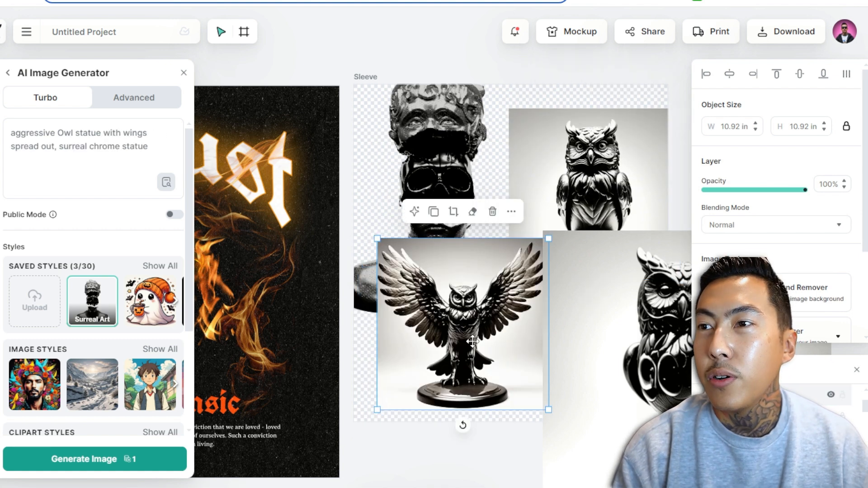
left_click_drag(461, 358, 464, 336)
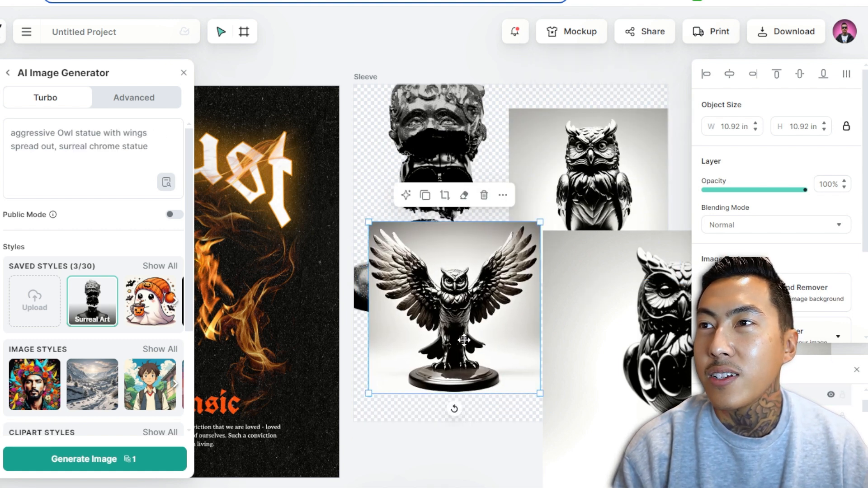
- Move the large perched owl image onto the Back artboard and remove its background
left_click_drag(622, 378, 446, 331)
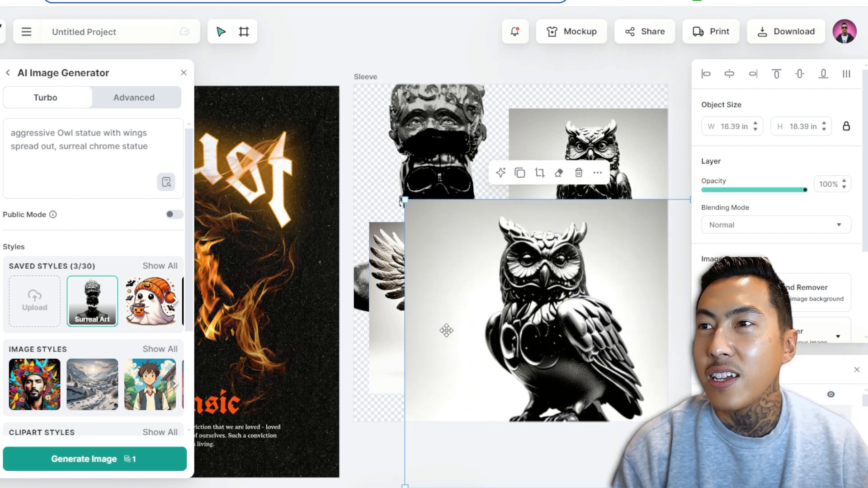
scroll(578, 315, "down", 3)
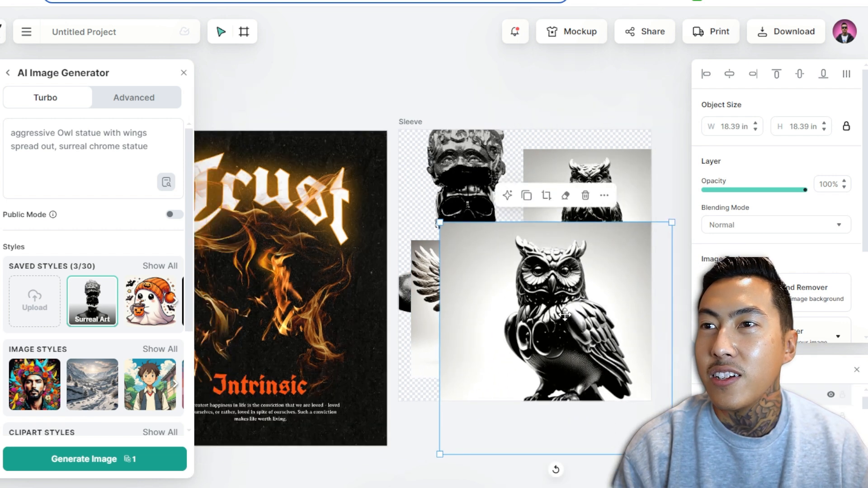
left_click_drag(571, 310, 307, 265)
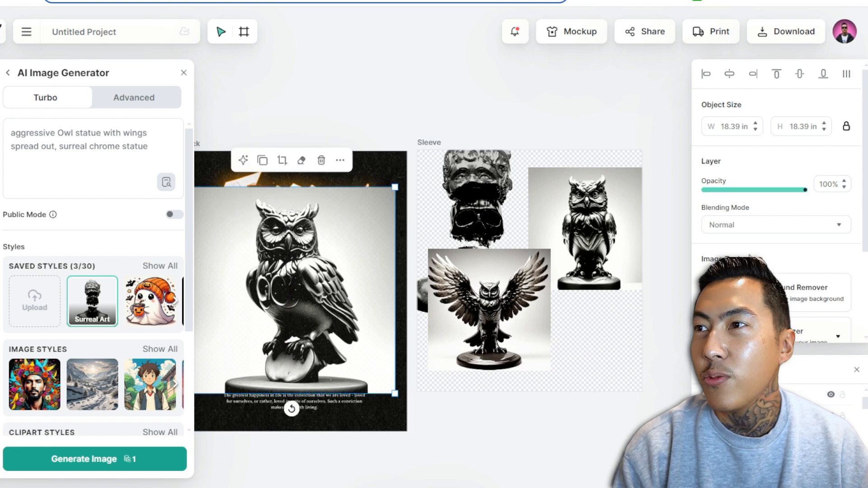
left_click(791, 304)
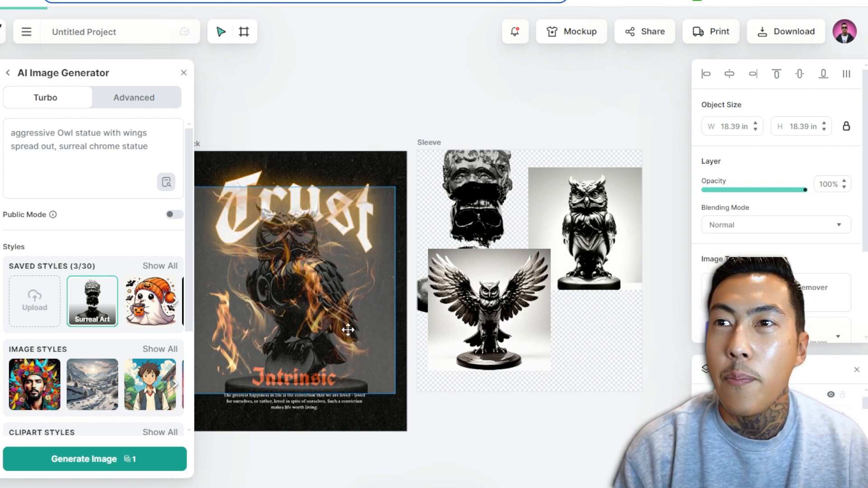
- Scale the cut-out owl to about 15.1 in and place it centrally below the Trust lettering on the Back artboard
left_click_drag(394, 393, 358, 356)
left_click_drag(315, 406, 439, 407)
scroll(427, 316, "up", 3)
left_click_drag(434, 303, 459, 343)
scroll(434, 344, "down", 3)
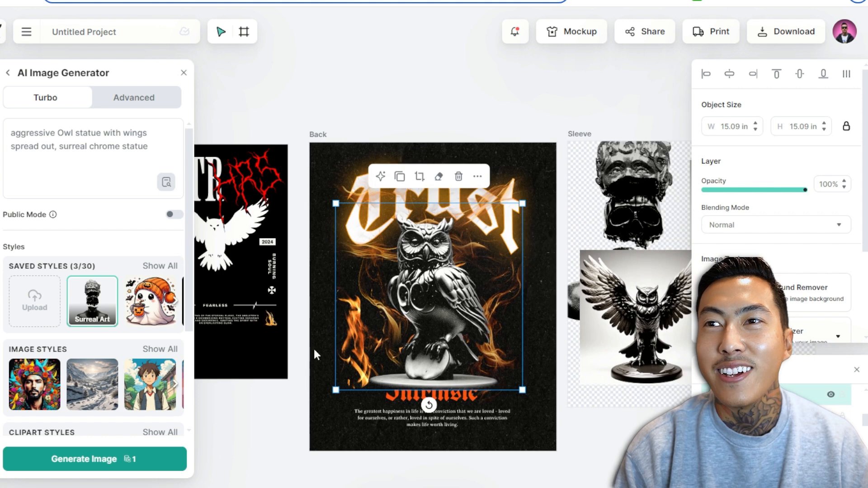
left_click(258, 446)
scroll(317, 446, "up", 2)
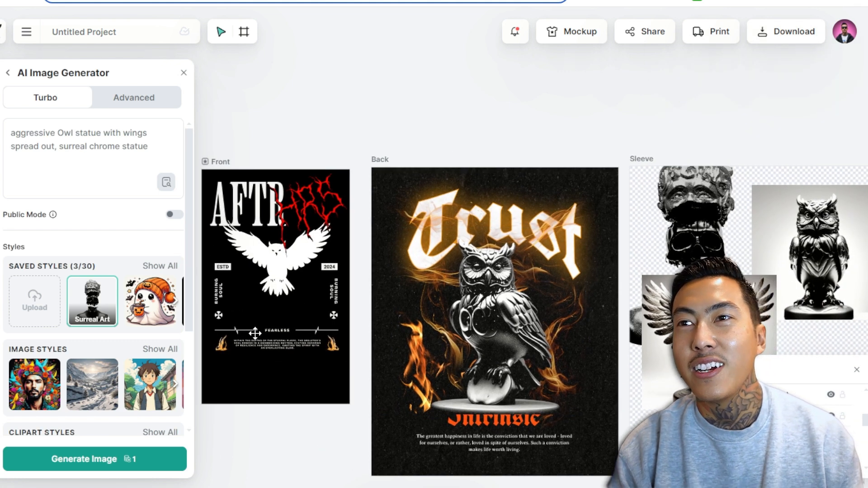
left_click_drag(278, 280, 268, 312)
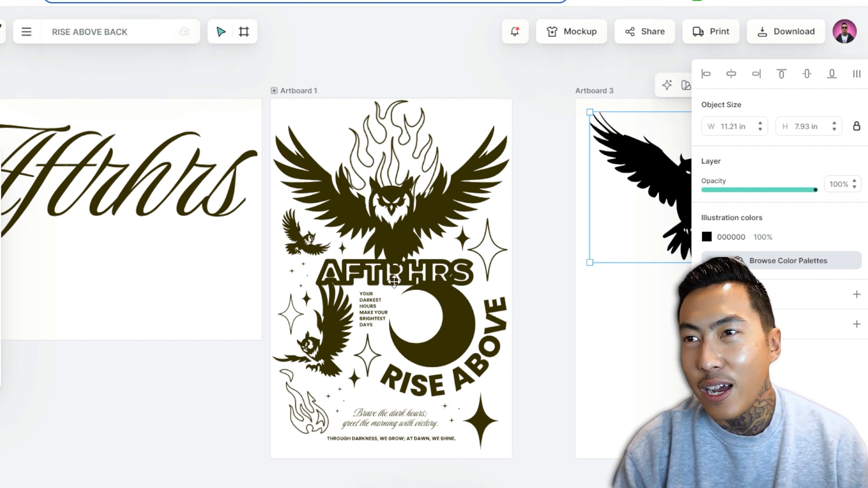
left_click_drag(394, 282, 380, 302)
key("ctrl+z")
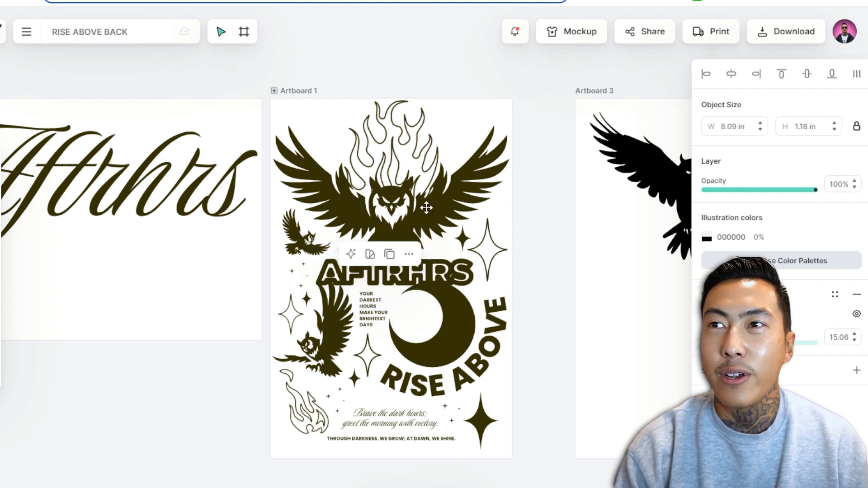
mouse_move(498, 258)
left_mouse_down()
mouse_move(533, 244)
mouse_move(491, 253)
left_mouse_up()
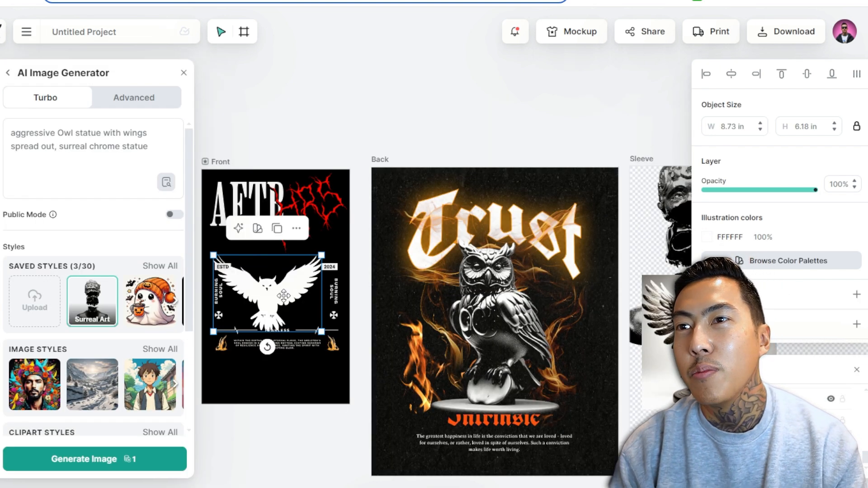
- Replace the white owl on the Front artboard with the cut-out owl statue from Back, shrunk to about 10.4 in
key("Delete")
left_click_drag(516, 337, 295, 313)
left_click_drag(363, 391, 266, 364)
- Move the FEARLESS line, its caption and the small flames together down to the bottom edge of the Front artboard
scroll(266, 363, "up", 2)
left_click_drag(367, 385, 220, 317)
left_click_drag(279, 322, 291, 383)
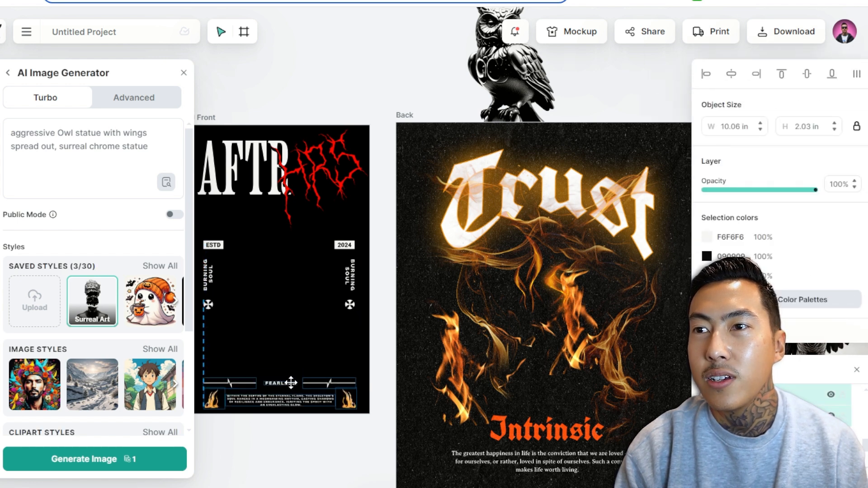
- Enlarge the owl statue and centre it on the Front artboard between the AFTR HRS title and the FEARLESS line
left_click_drag(272, 232, 275, 267)
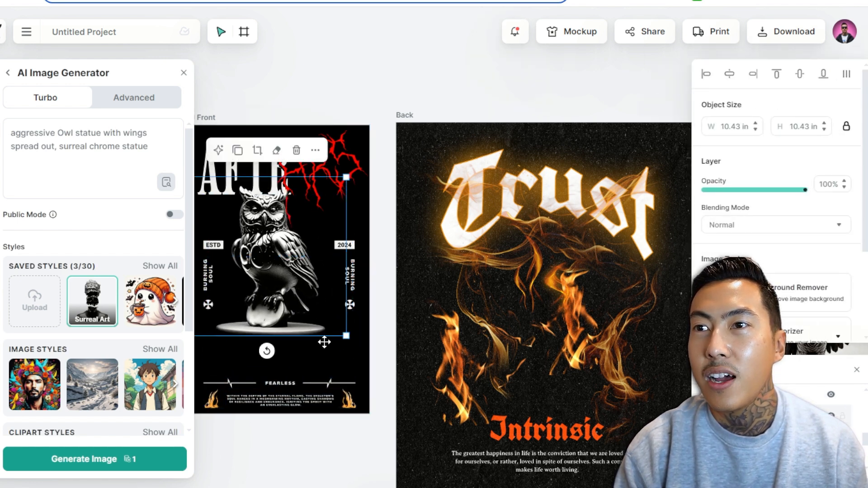
left_click_drag(347, 336, 382, 371)
left_click_drag(302, 322, 293, 323)
key("Right")
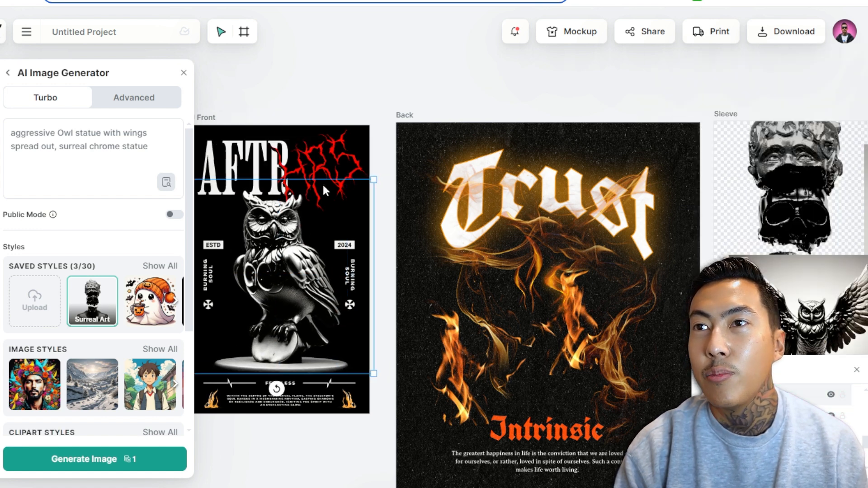
left_click_drag(373, 180, 377, 177)
left_click_drag(319, 248, 316, 250)
- Move the flame group from Back to Front and scale it to about 12.9 in wide around the owl statue
left_click_drag(443, 348, 201, 289)
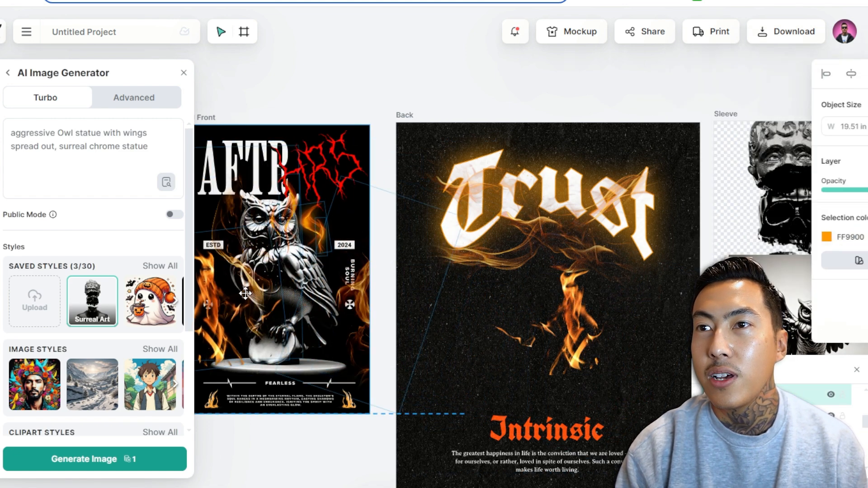
left_click_drag(468, 148, 367, 238)
left_click_drag(305, 343, 340, 334)
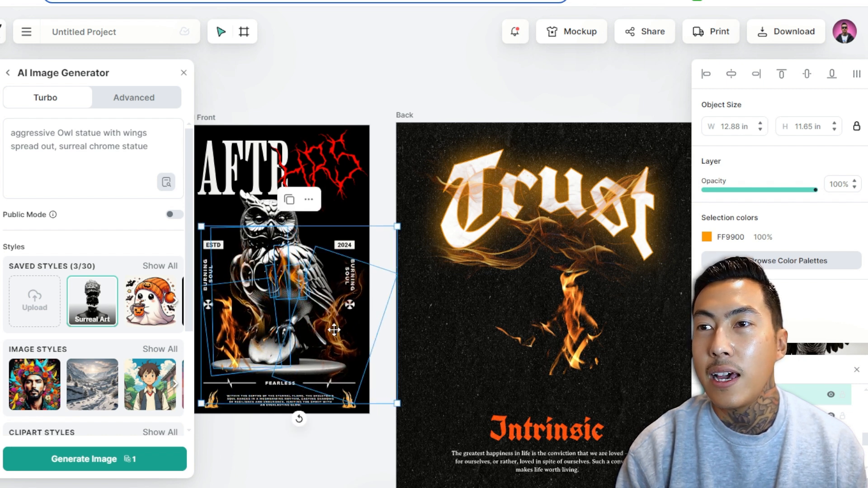
- Ungroup the flames on the Front artboard and move the middle flame beside the owl's head
right_click(335, 300)
left_click(390, 364)
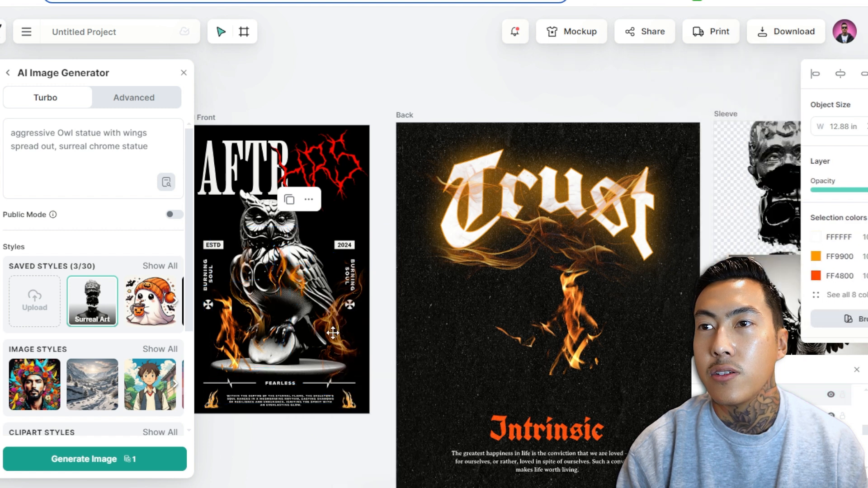
left_click_drag(269, 287, 239, 226)
- Ungroup the fiery smoke over the Trust lettering on the Back artboard and move one wisp down off the letters
left_click(334, 177)
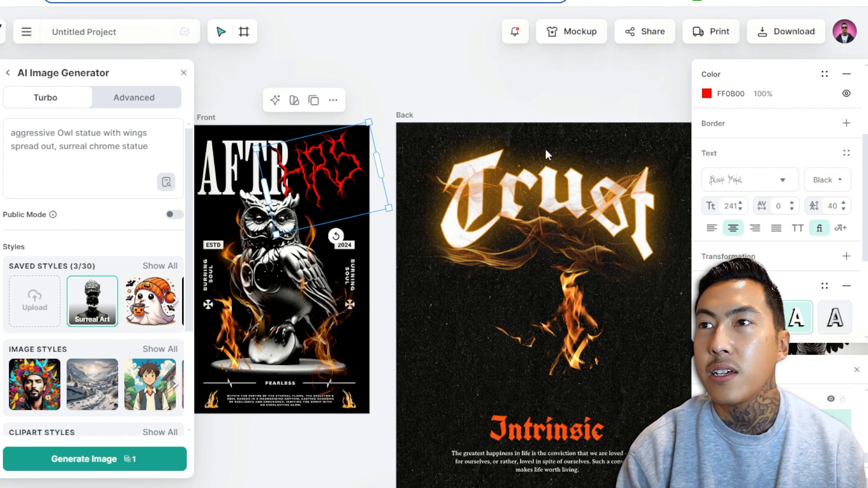
left_click(499, 157)
right_click(588, 194)
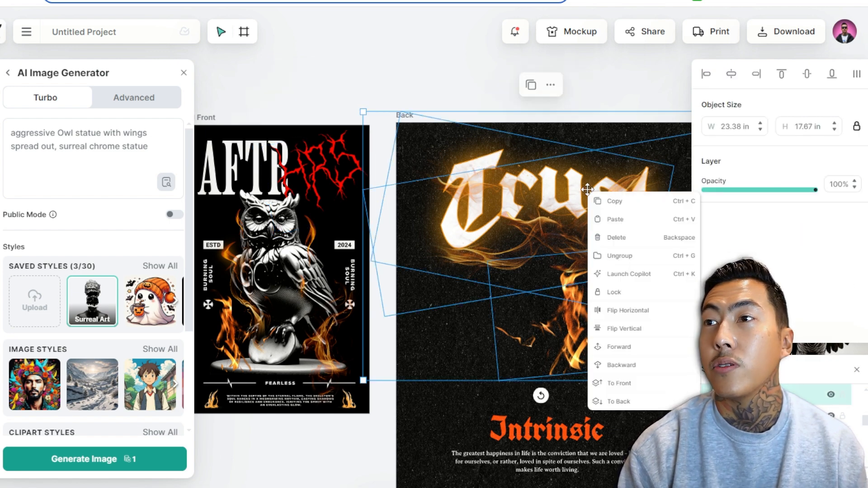
left_click(626, 256)
left_click_drag(583, 217, 565, 323)
- Check the glow settings on the Trust lettering and recolour the Front artboard's HRS lettering to its orange, FF9900
left_click(563, 197)
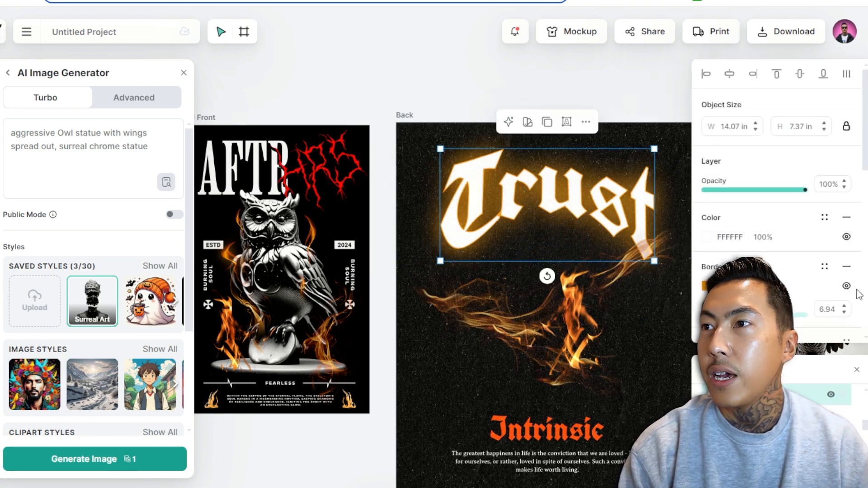
scroll(775, 181, "down", 4)
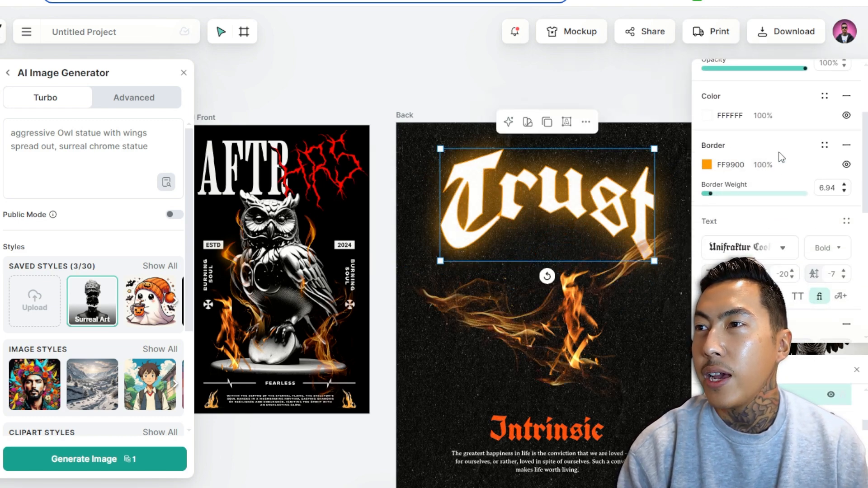
scroll(775, 202, "down", 5)
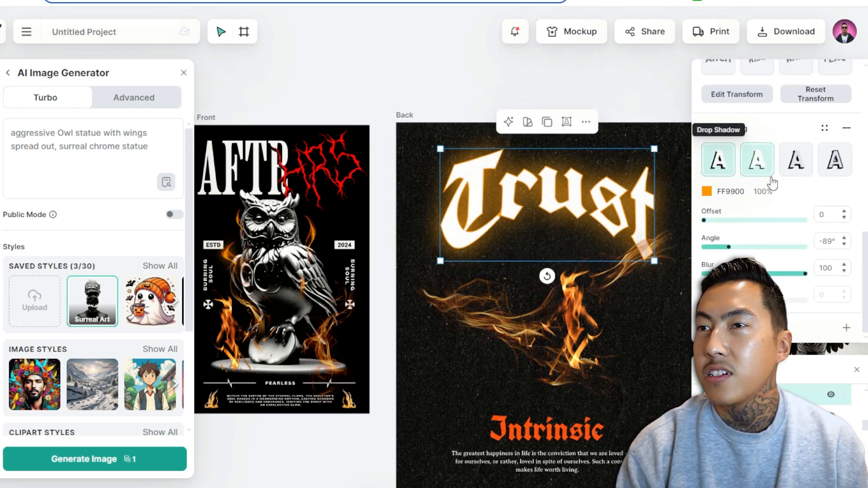
left_click(332, 177)
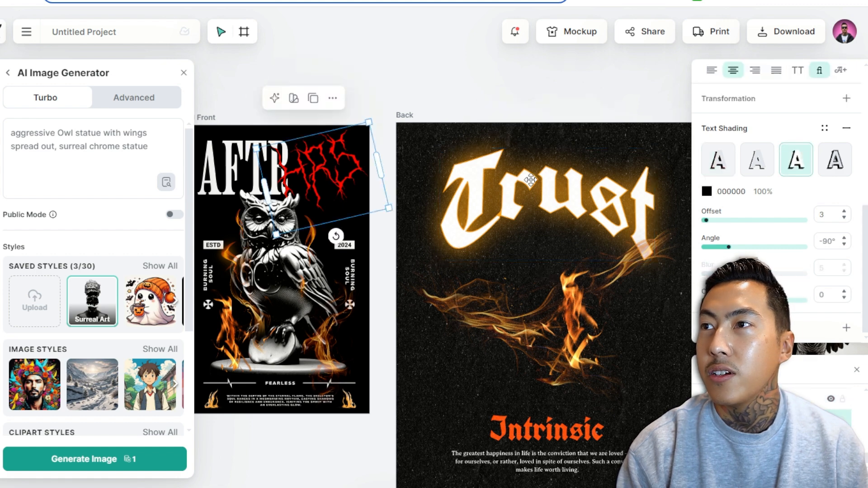
scroll(705, 244, "up", 9)
left_click(707, 237)
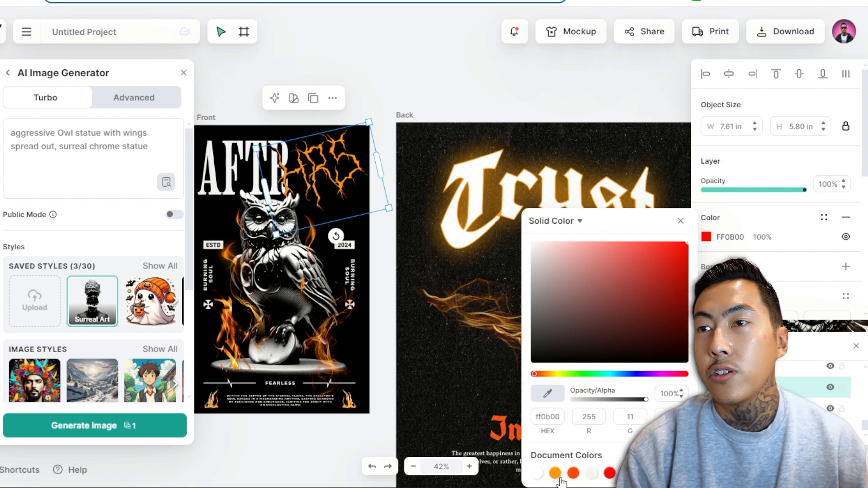
left_click_drag(575, 314, 544, 265)
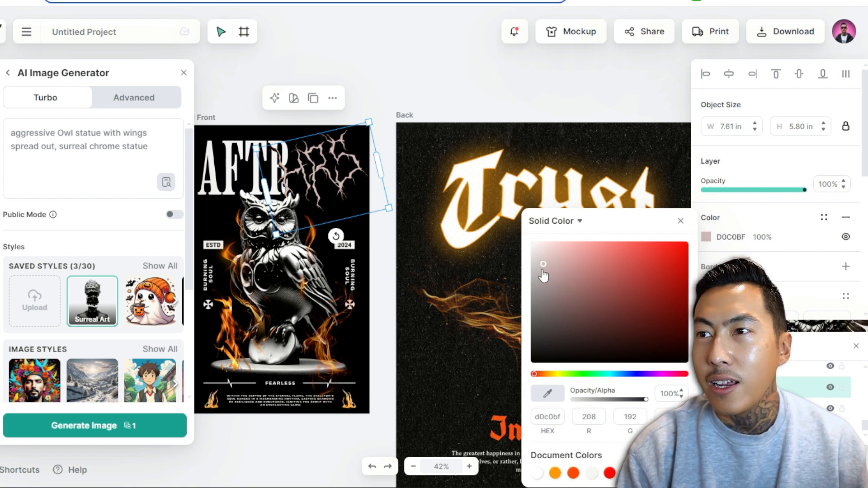
left_click(556, 474)
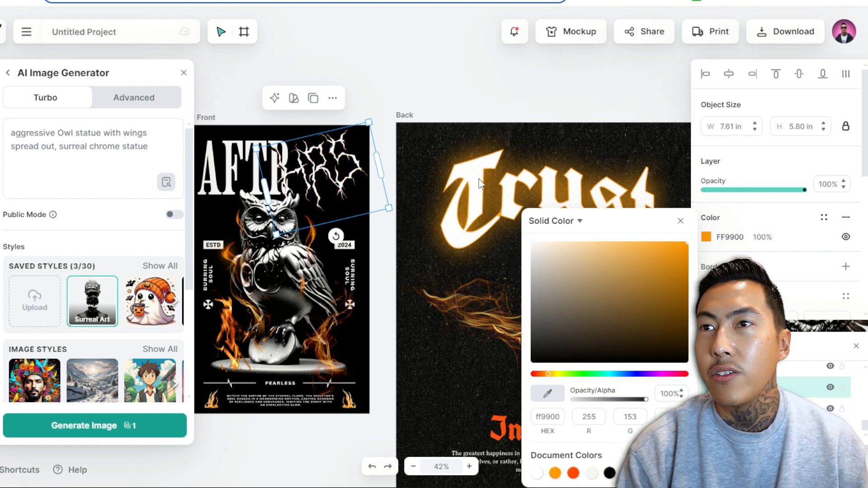
left_click(750, 167)
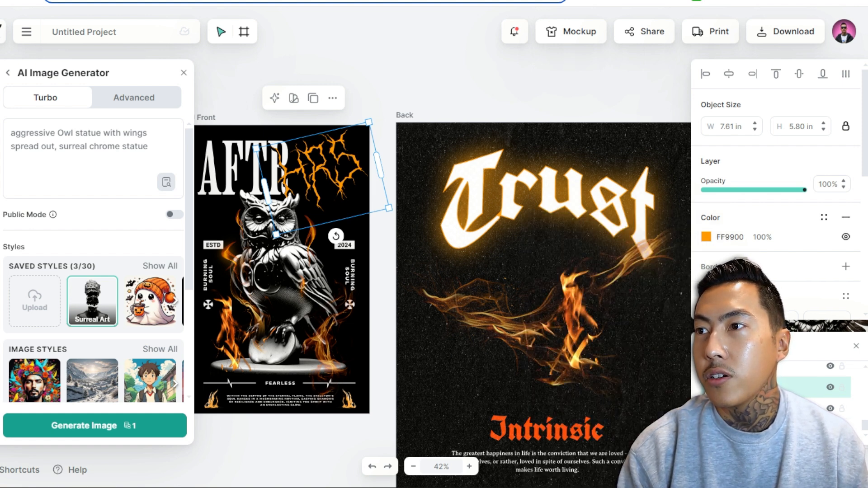
- Apply Drop Shadow text shading to the HRS lettering in FF9900 with offset 2, angle -180° and blur 14
scroll(750, 166, "down", 5)
left_click(723, 162)
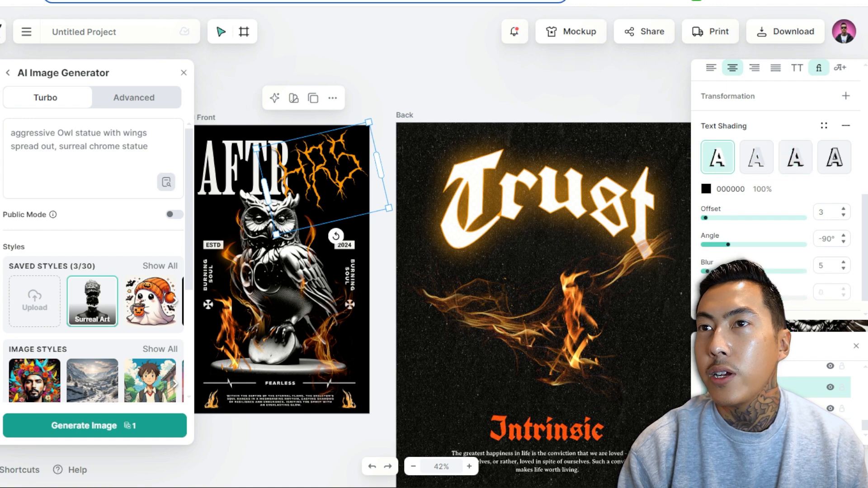
left_click(706, 189)
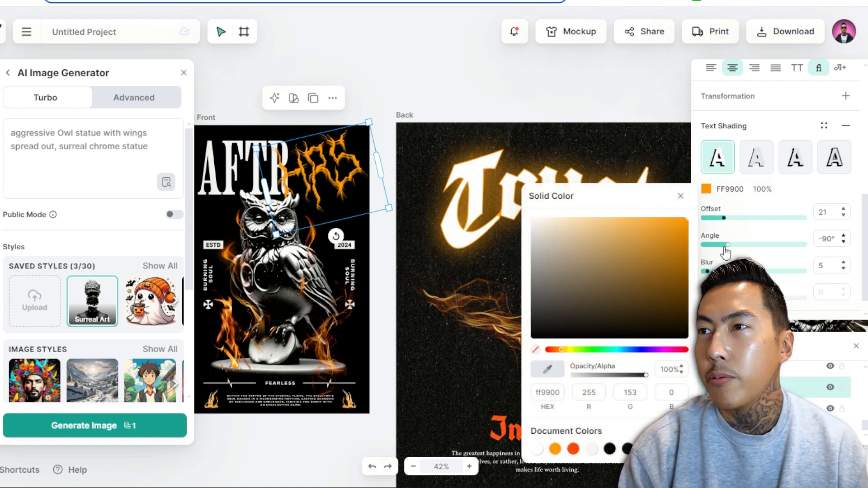
mouse_move(725, 249)
left_mouse_down()
mouse_move(706, 257)
mouse_move(717, 272)
left_mouse_up()
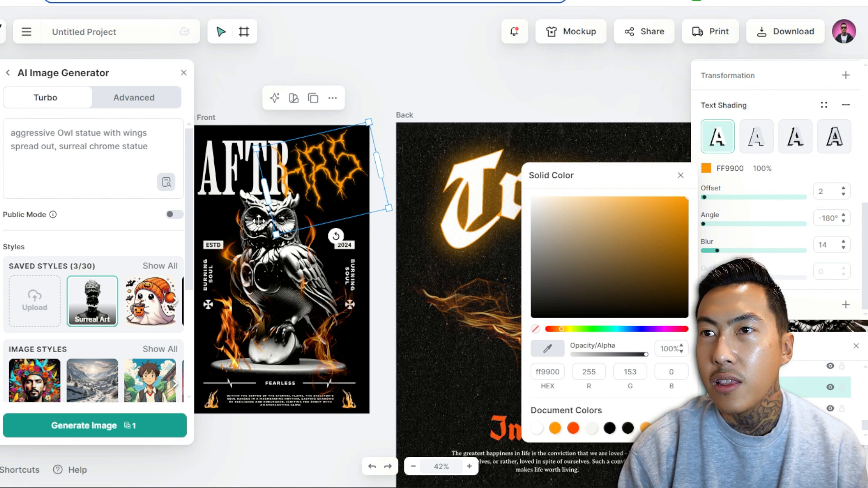
- Sample pale yellow FEFFC3 from the flame beside the owl as the HRS lettering's fill colour
scroll(248, 224, "up", 2)
scroll(361, 190, "up", 1)
scroll(349, 190, "up", 3)
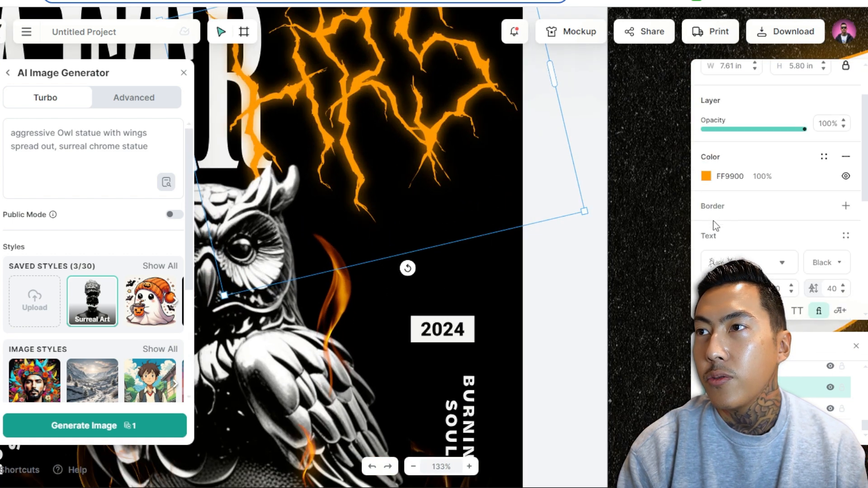
left_click(707, 177)
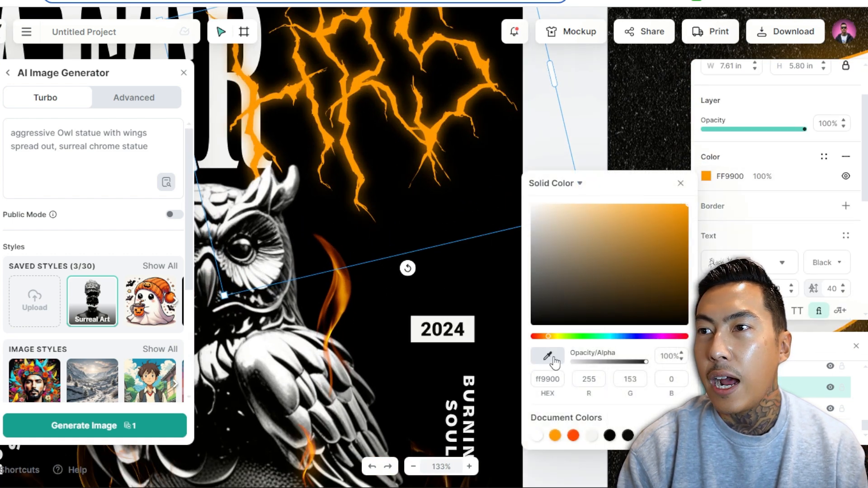
left_click(346, 293)
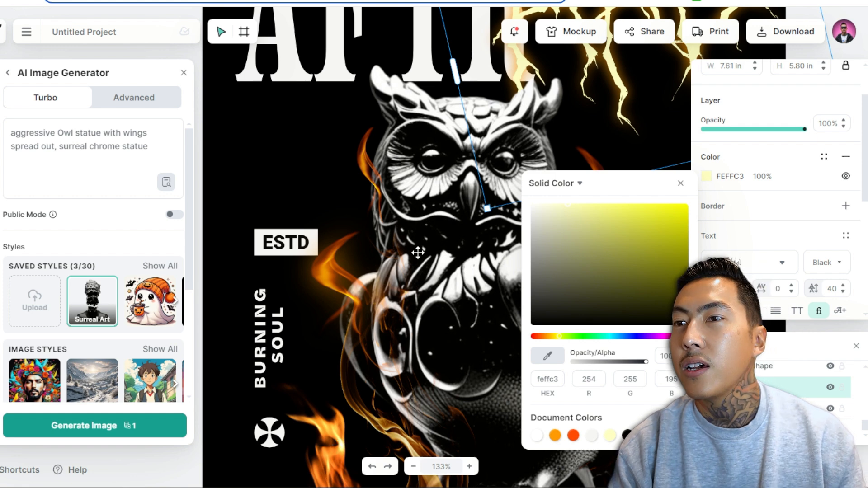
- Return the HRS lettering's fill to orange
left_click(601, 91)
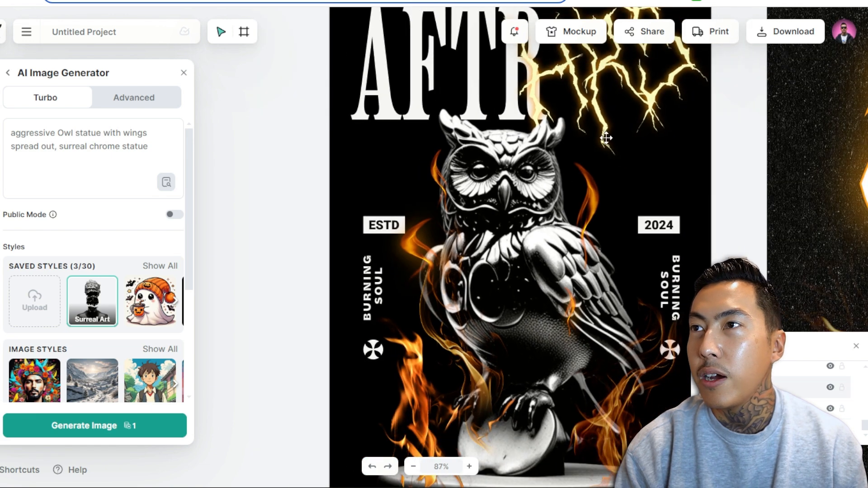
left_click(610, 126)
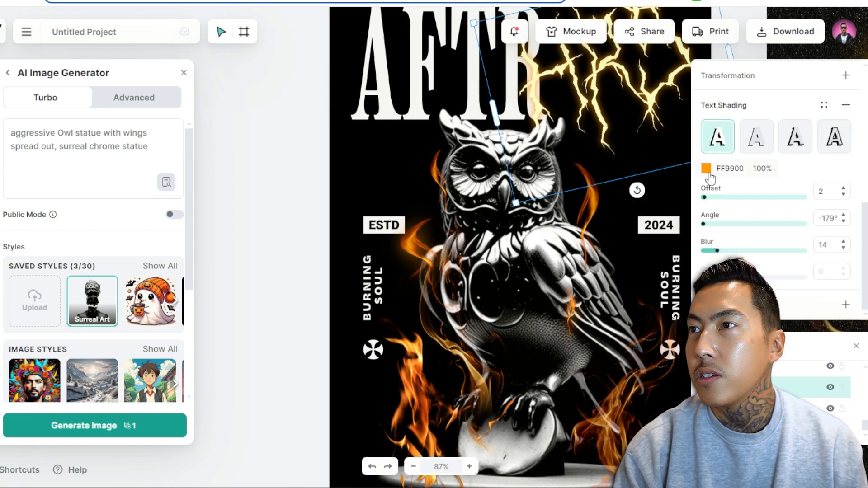
left_click(706, 169)
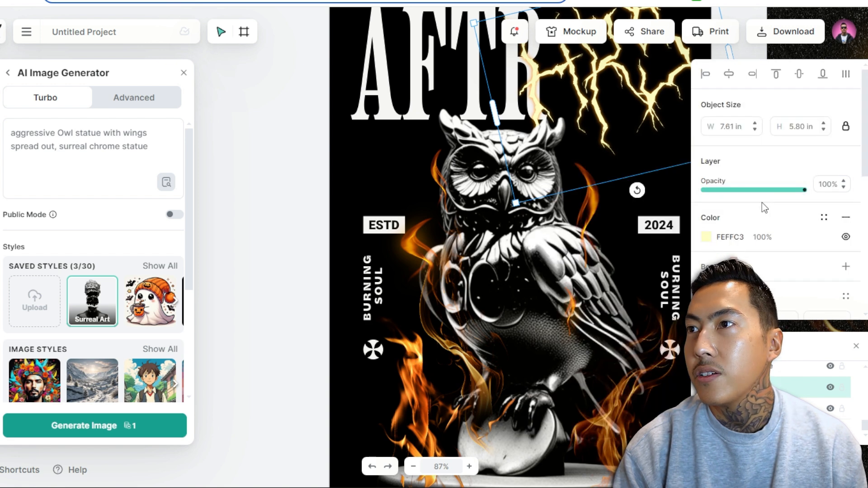
left_click(708, 237)
left_click(354, 211)
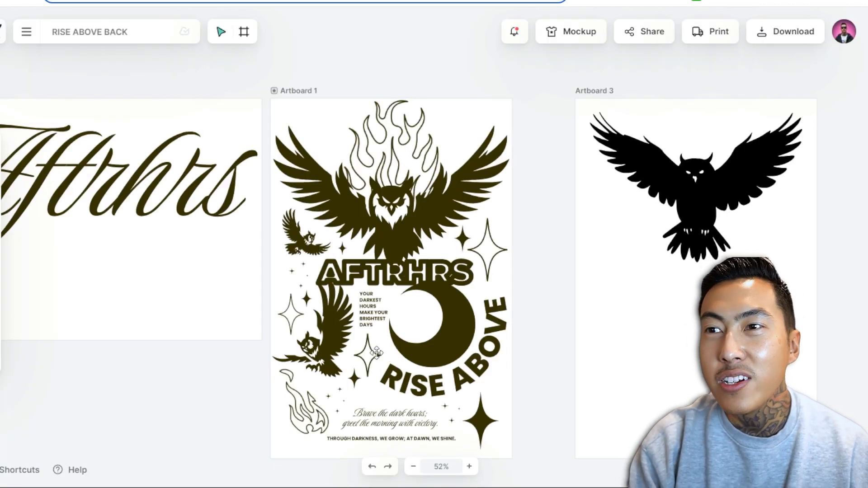
scroll(377, 355, "up", 3)
scroll(380, 276, "down", 5)
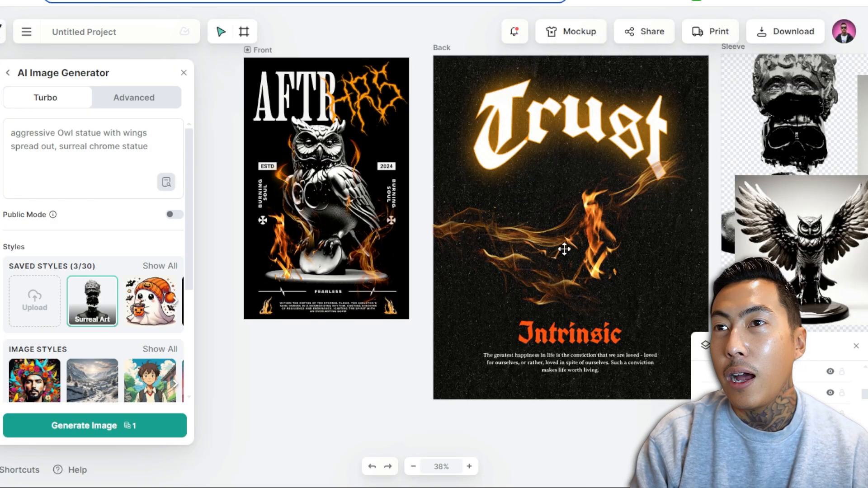
scroll(566, 281, "down", 3)
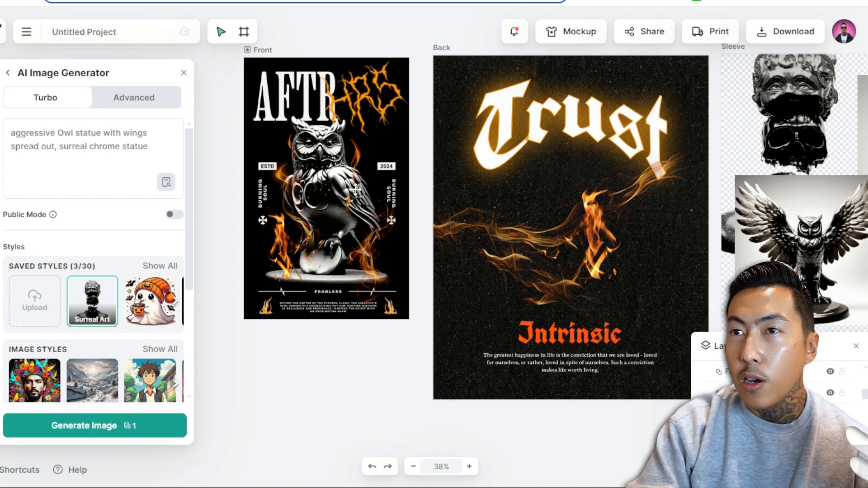
scroll(601, 193, "up", 3)
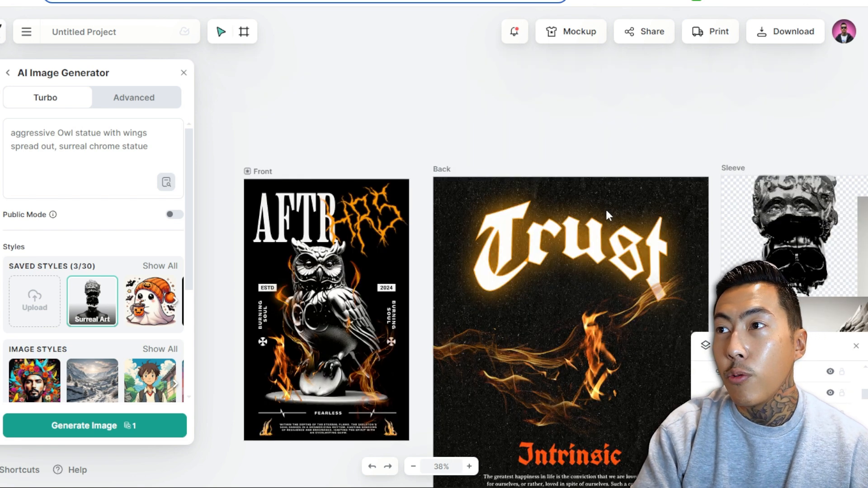
- Move the split-face bust from the Sleeve artboard to the middle of the Back artboard and set the winged owl image below that artboard
scroll(606, 208, "down", 3)
left_click_drag(791, 222, 474, 229)
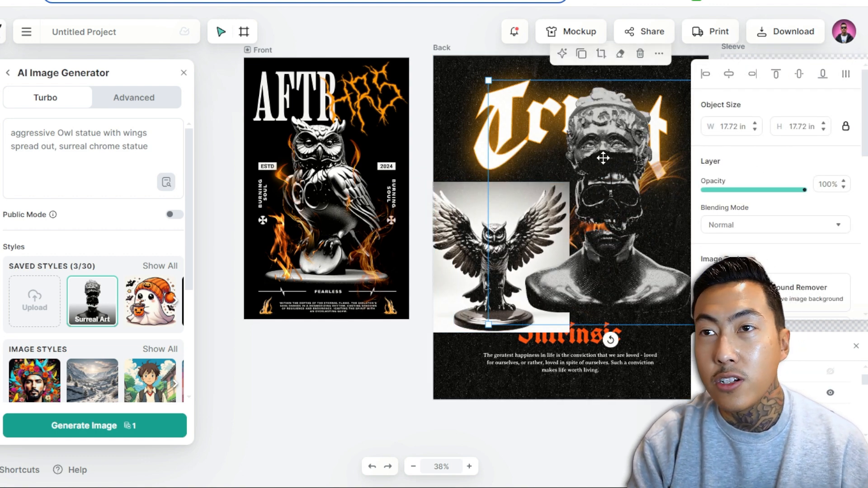
left_click_drag(633, 174, 543, 251)
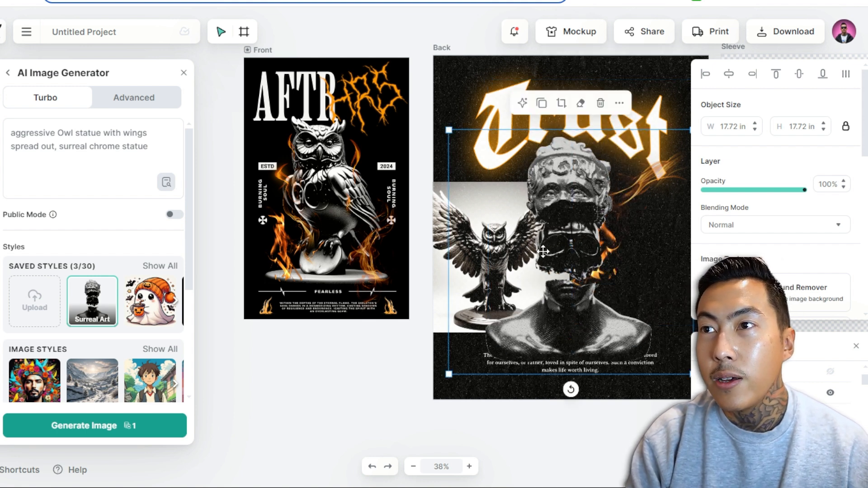
left_click_drag(445, 255, 370, 321)
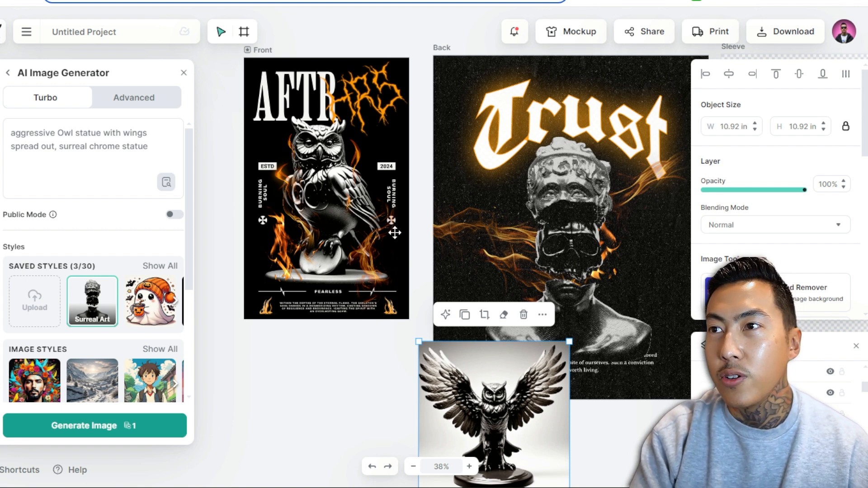
left_click_drag(566, 242, 581, 210)
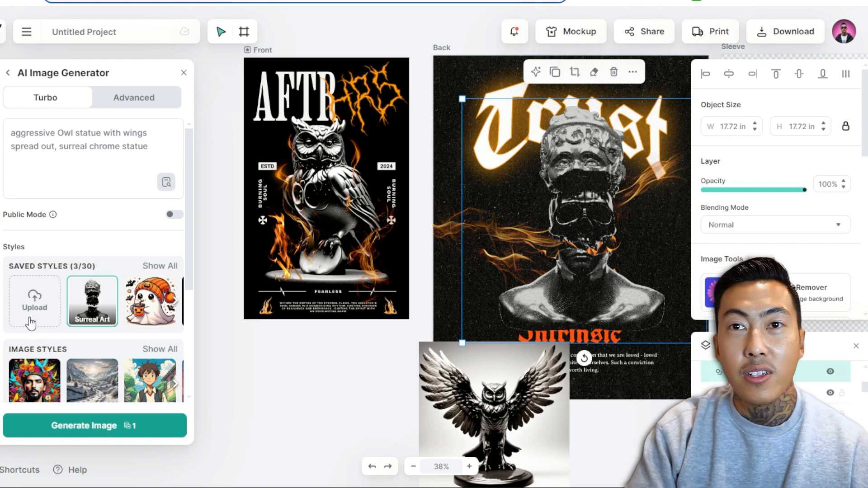
left_click_drag(598, 178, 586, 151)
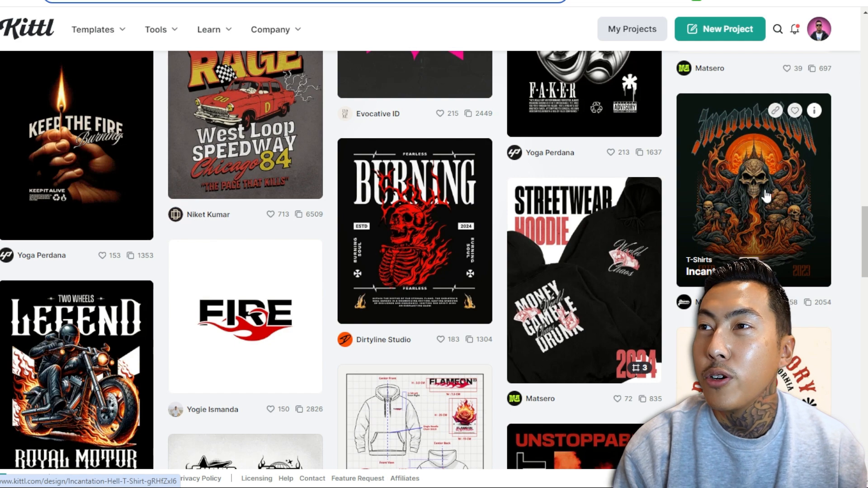
- Open the Incantation - Hell T-shirt template and delete its title, halftone pattern and ESTD, SHINRA SUPPLY.CO and 2023 texts, keeping the skull artwork centred
left_click(824, 223)
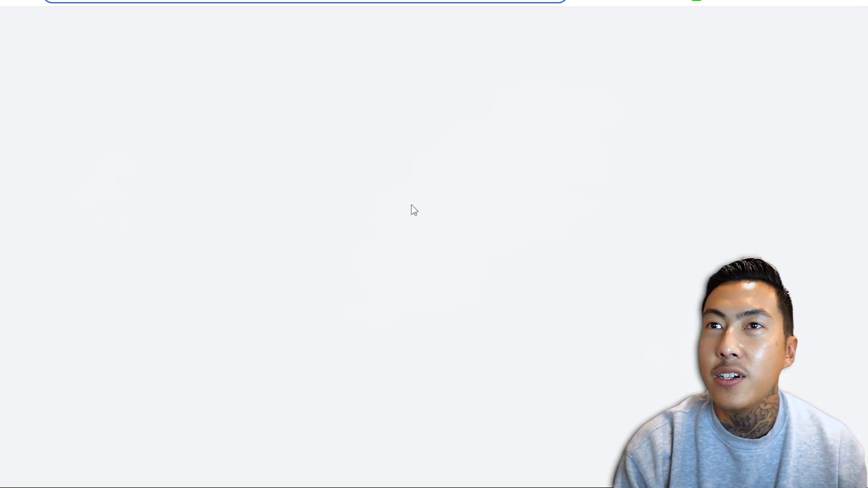
left_click_drag(388, 192, 436, 173)
left_click_drag(288, 93, 389, 372)
key("Delete")
key("ctrl+z")
left_click_drag(473, 237, 455, 236)
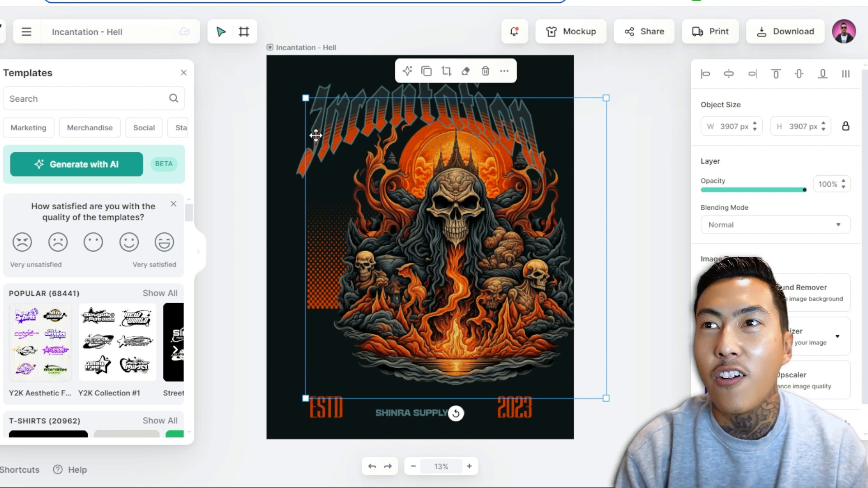
key("Delete")
left_click(319, 271)
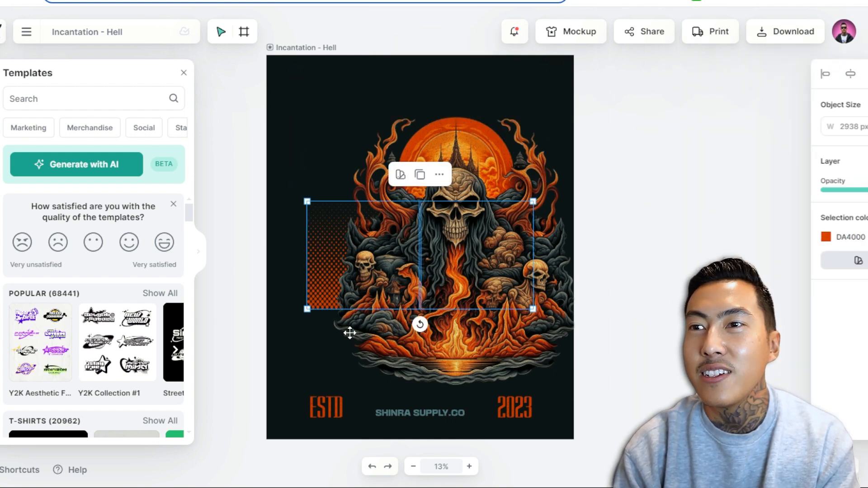
key("Delete")
left_click_drag(295, 394, 535, 457)
key("Delete")
key("ctrl+z")
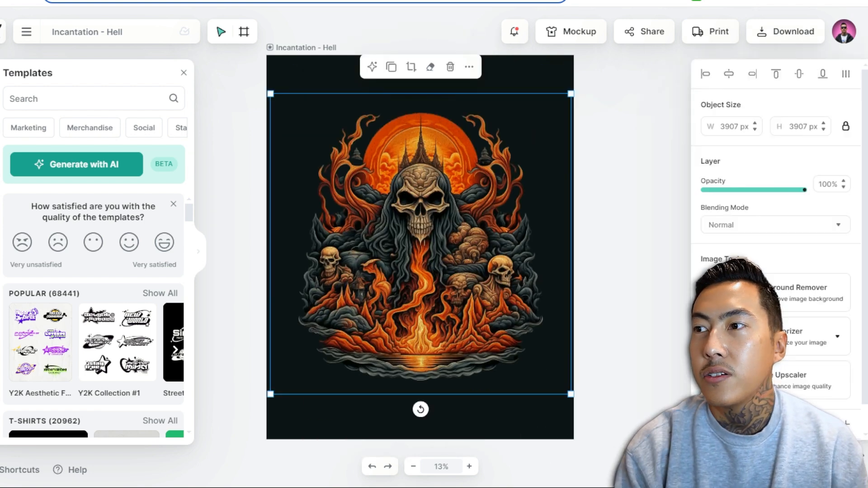
- Make the artboard background transparent and download the skull artwork as a PNG
left_click(837, 470)
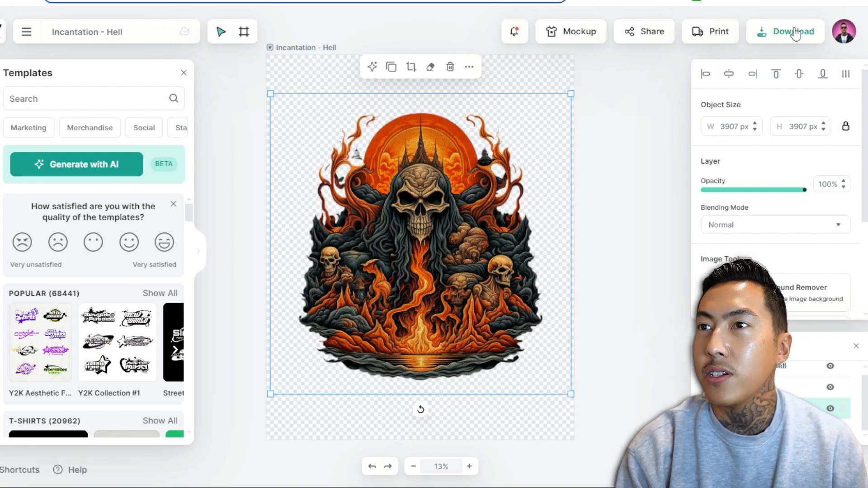
left_click(795, 33)
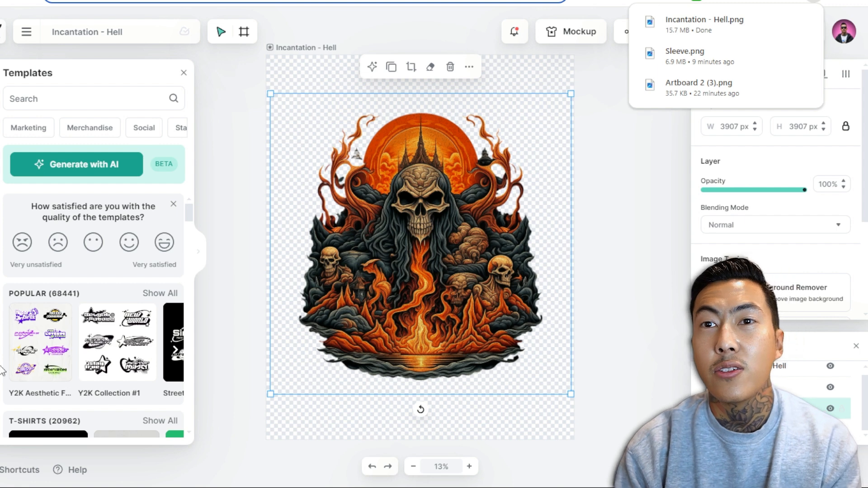
- Upload the exported skull artwork to the AI Image Generator as a saved style named Dark Fantasy, and move the artwork off the artboard
left_click(1, 342)
left_click(168, 141)
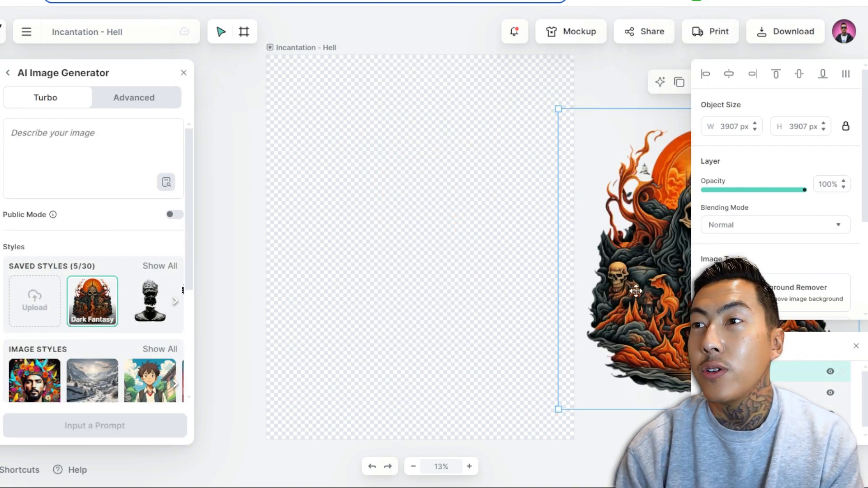
left_click_drag(653, 320, 439, 338)
left_click_drag(500, 320, 660, 307)
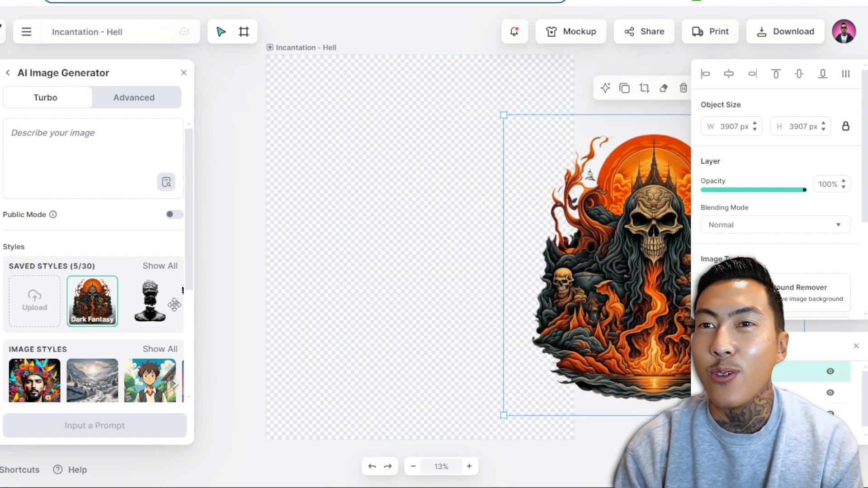
- Generate a Dark Fantasy image: "owl flying from a castle with the sun beaming while the owl is hot on flames with multiple owls following the main owl"
left_click(98, 177)
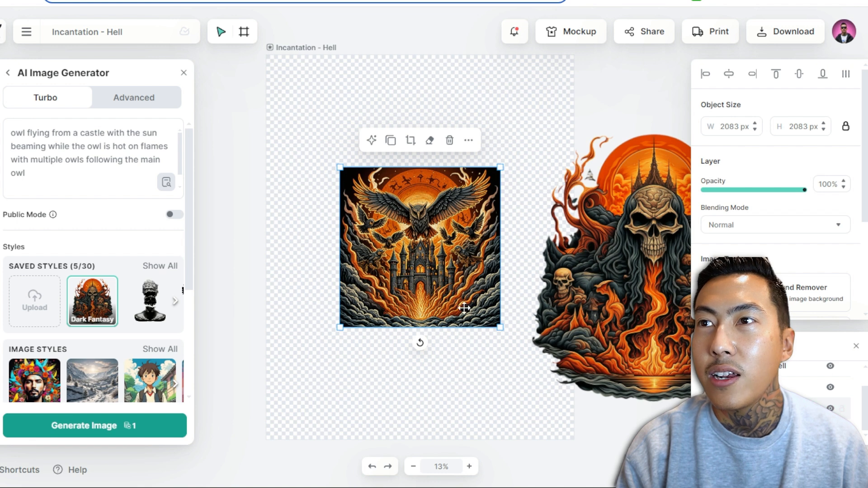
- Delete the skull artwork beside the artboard and enlarge the generated owl-and-castle image to about 3785 px square, centred on the artboard
left_click_drag(464, 308, 423, 273)
left_click(623, 292)
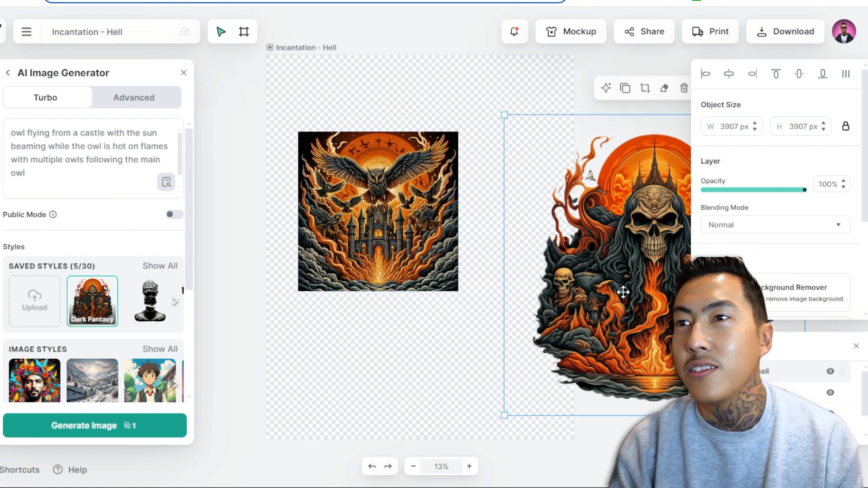
left_click(422, 268)
left_click(573, 262)
key("Delete")
left_click_drag(461, 312, 504, 334)
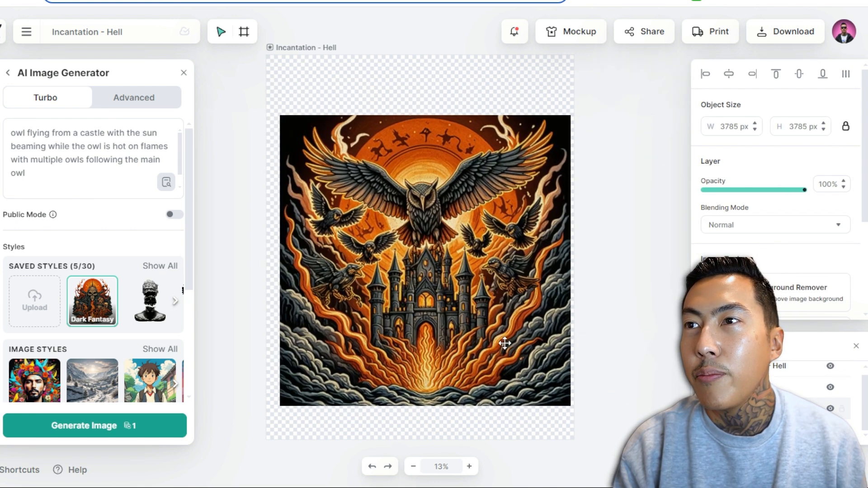
scroll(761, 271, "down", 2)
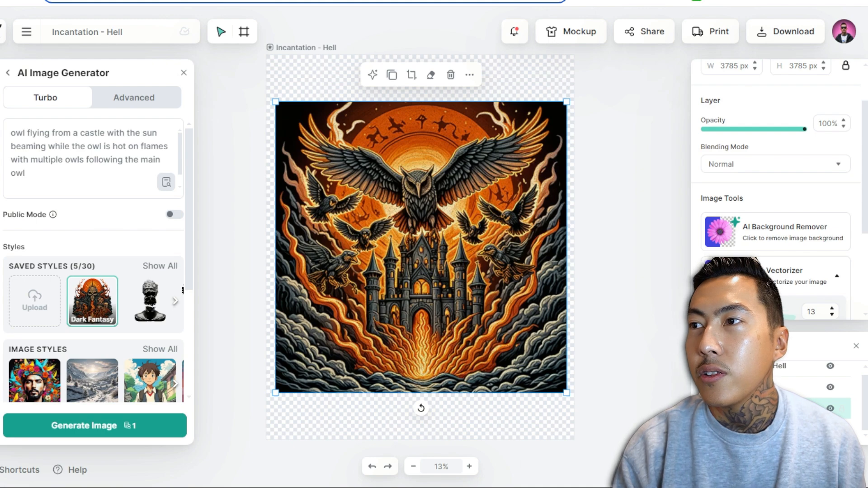
scroll(735, 244, "down", 4)
left_click(756, 219)
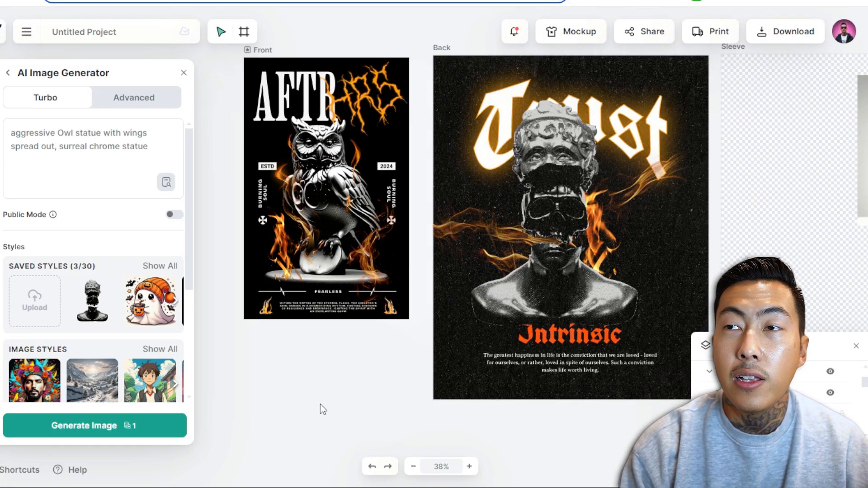
- In the Untitled Project, preview the Front artboard on the black T-shirt mockup and enlarge the design to fill the shirt's front
left_click(452, 229)
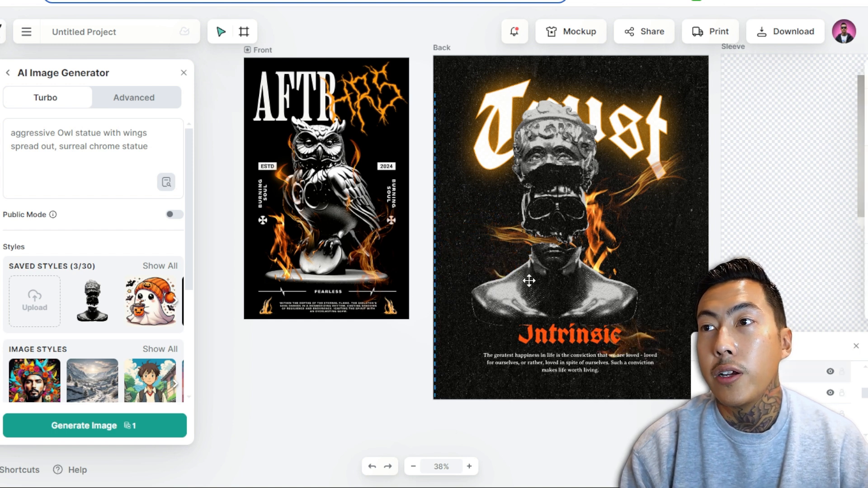
left_click(345, 406)
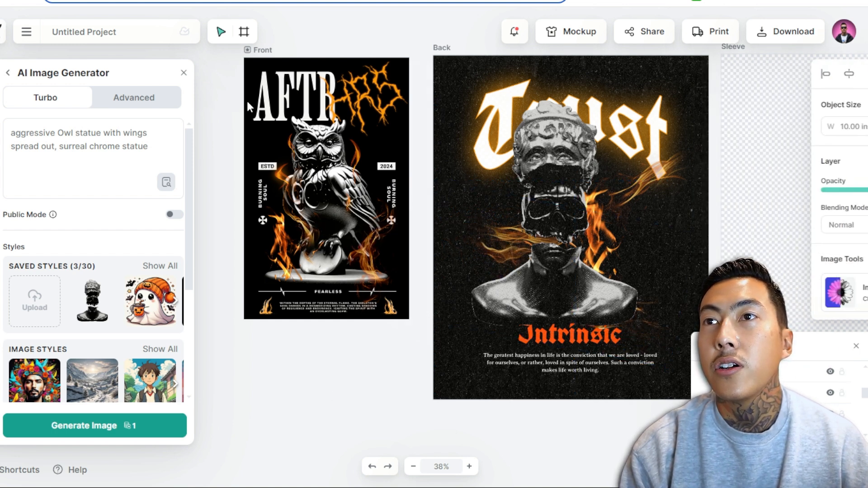
left_click(260, 49)
left_click(580, 36)
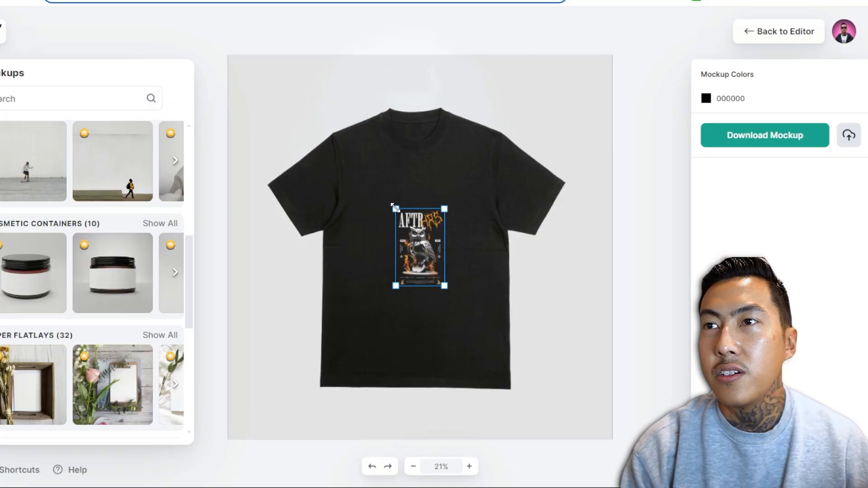
left_click_drag(392, 202, 266, 103)
left_click_drag(448, 281, 427, 259)
- Browse the hoodie and T-shirt mockups and apply the T-shirt mockup of the standing man in front of the dark buildings
scroll(159, 359, "down", 5)
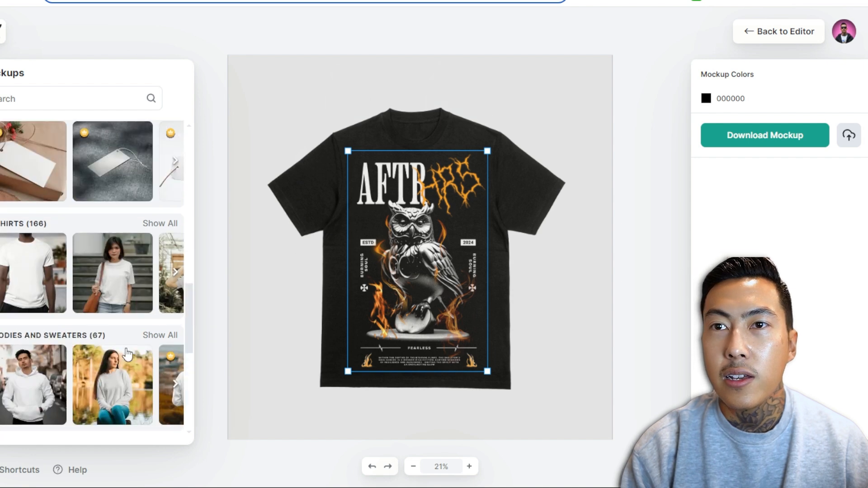
left_click(163, 244)
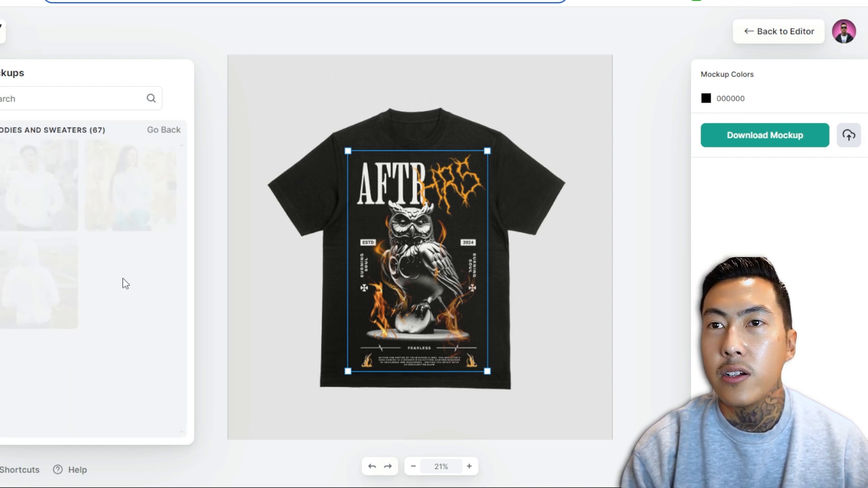
scroll(105, 285, "down", 4)
scroll(105, 285, "down", 5)
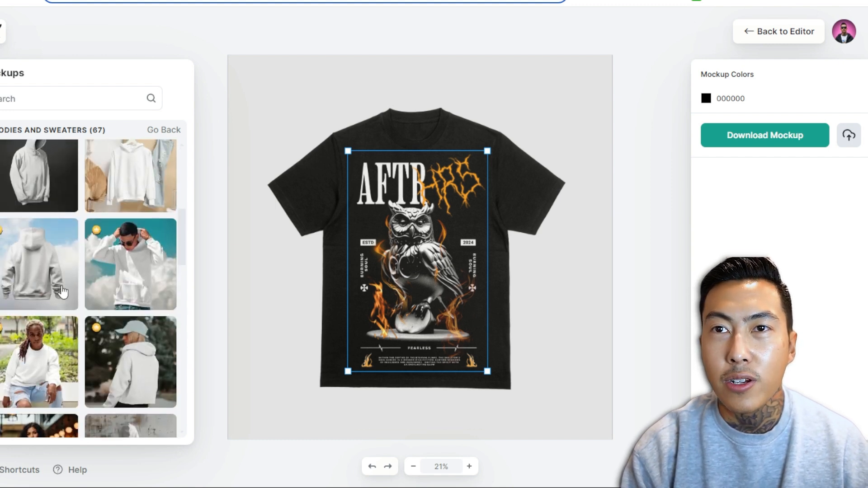
scroll(63, 308, "down", 10)
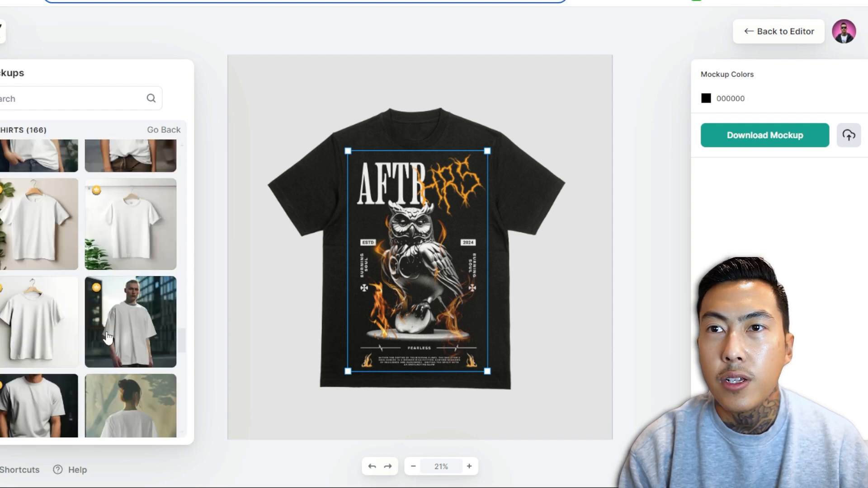
left_click(135, 343)
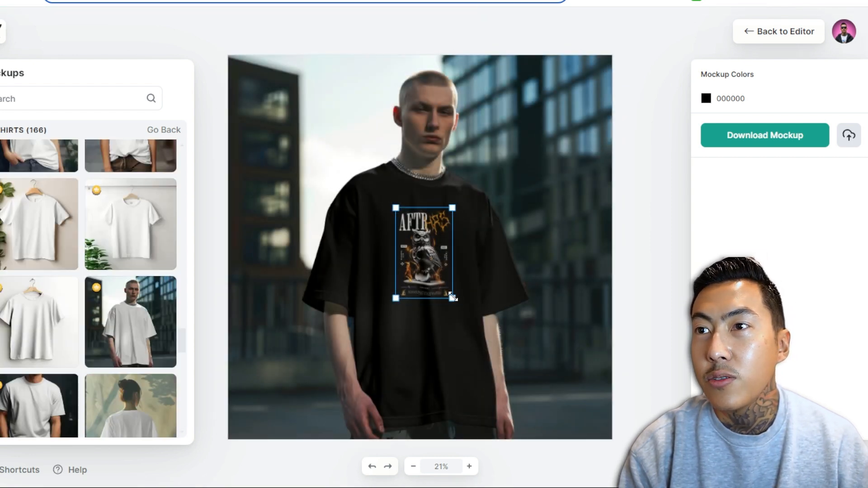
- Enlarge the AFTR HRS owl design on the model's shirt and centre it on the chest
left_click_drag(454, 302, 545, 385)
left_click_drag(408, 277, 525, 392)
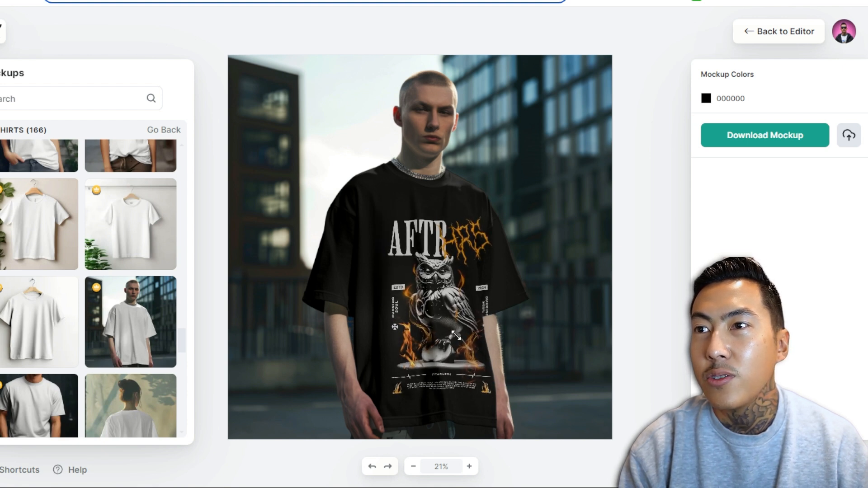
left_click_drag(436, 326, 441, 319)
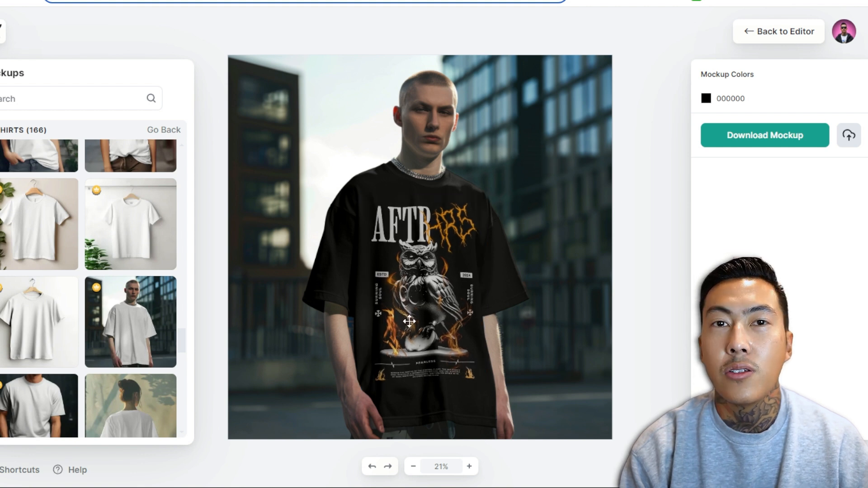
left_click_drag(425, 318, 426, 319)
left_click(482, 325)
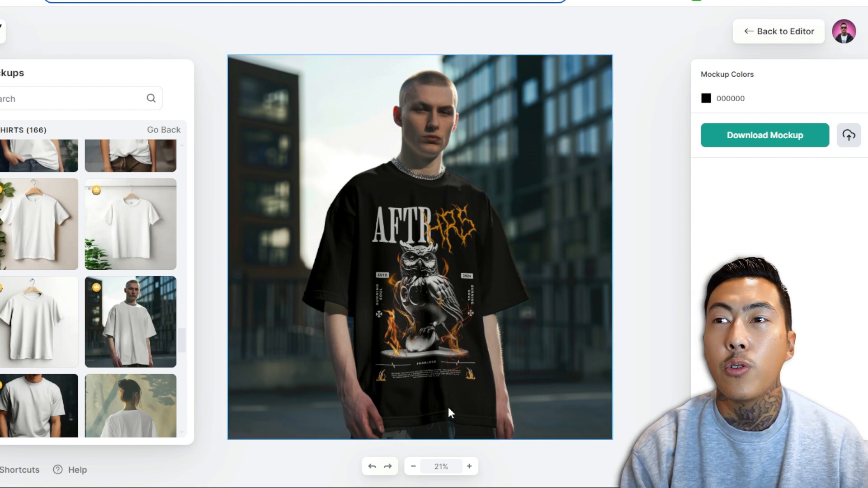
left_click(483, 251)
- Return to the editor, enlarge the blank front-and-back shirt image to about 48 in wide and place it below the Front artboard
left_click(762, 32)
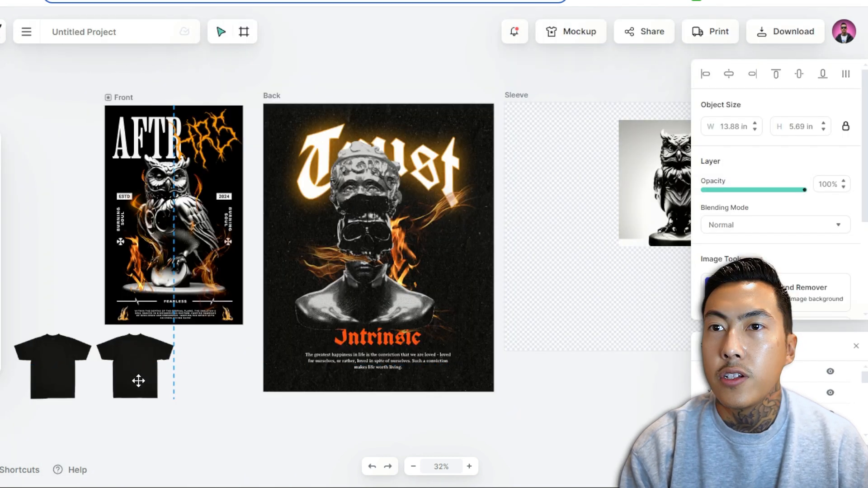
left_click_drag(137, 379, 136, 379)
left_click_drag(118, 333, 125, 139)
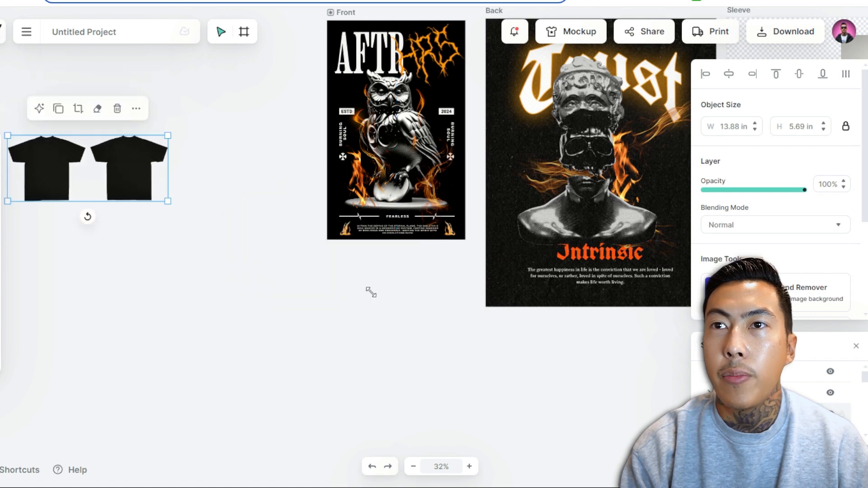
left_click_drag(371, 292, 563, 363)
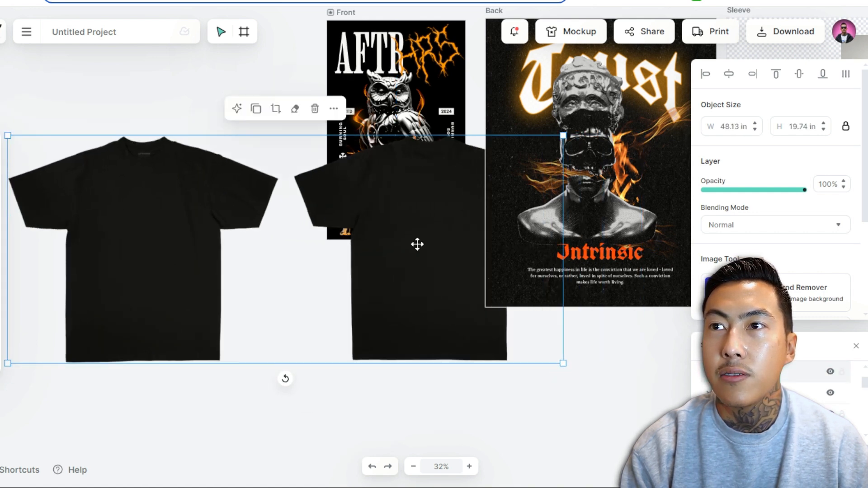
left_click_drag(418, 244, 350, 386)
- Move the Front artboard above the blank shirt front and group all of its artwork elements
left_click(337, 32)
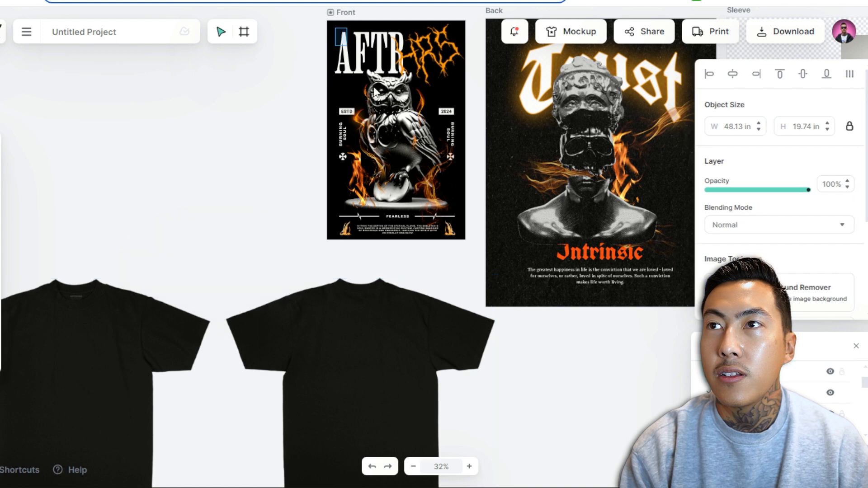
left_click(68, 107)
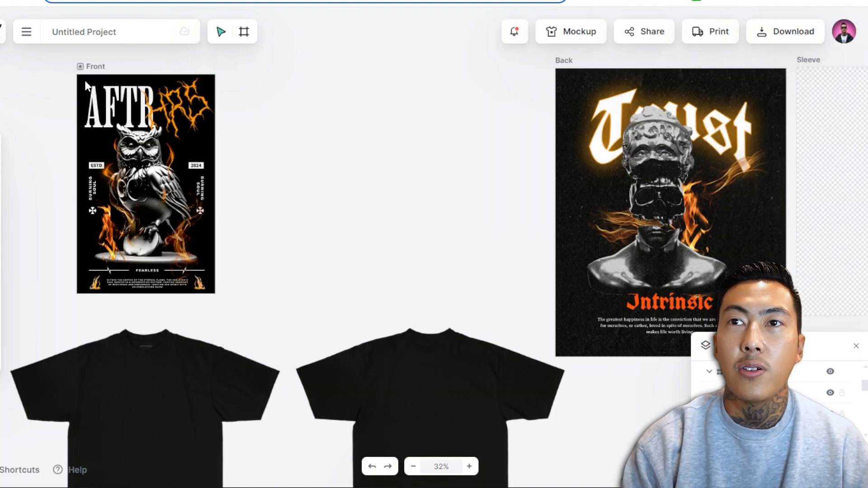
left_click_drag(87, 85, 213, 277)
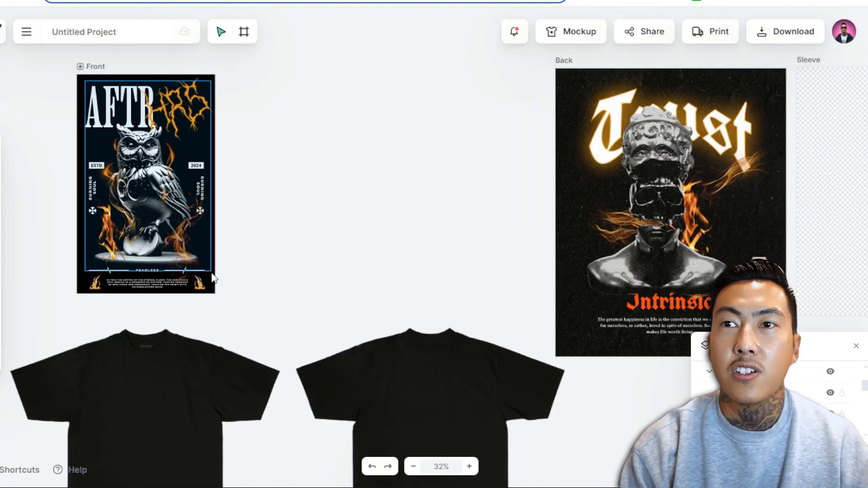
left_click_drag(213, 294, 214, 295)
right_click(152, 217)
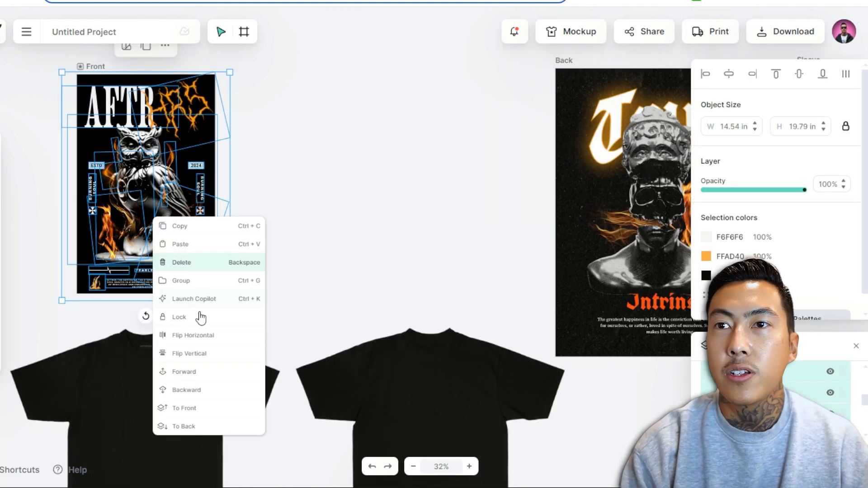
left_click(204, 288)
- Move the grouped owl artwork onto the blank shirt front and scale it down to about 12.4 in wide, centred
left_click_drag(138, 199, 283, 215)
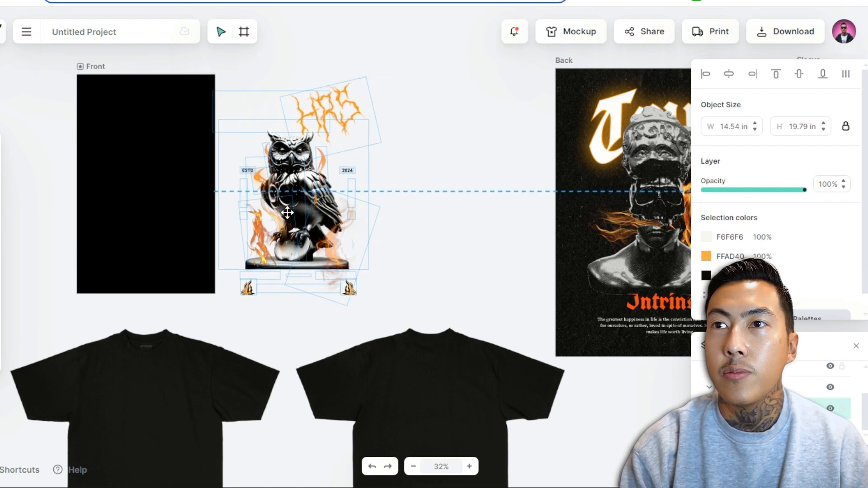
scroll(283, 215, "down", 5)
left_click_drag(289, 59, 149, 322)
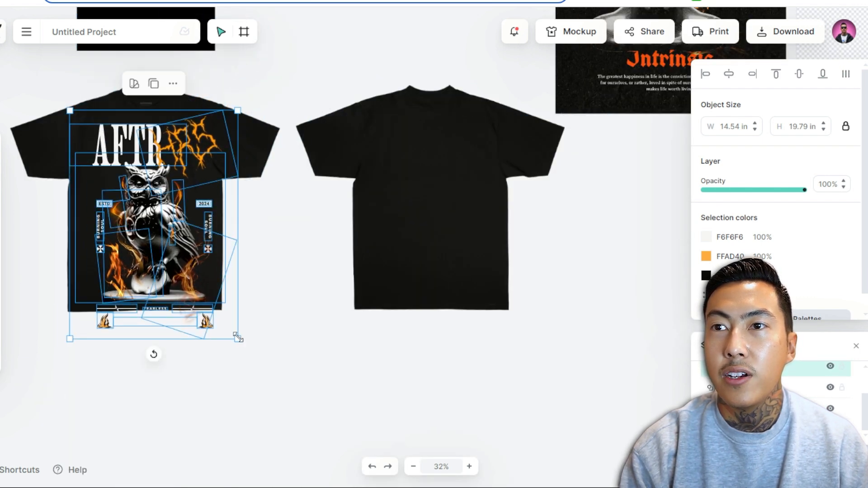
left_click_drag(238, 337, 213, 304)
left_click_drag(132, 228, 135, 229)
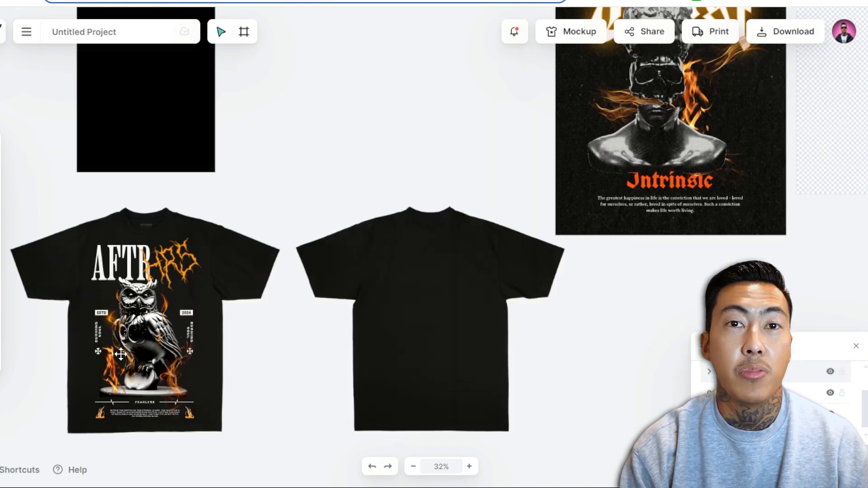
- Move the owl artwork group onto the blank shirt back and ungroup it
scroll(124, 349, "down", 2)
left_click_drag(136, 223, 429, 222)
right_click(442, 193)
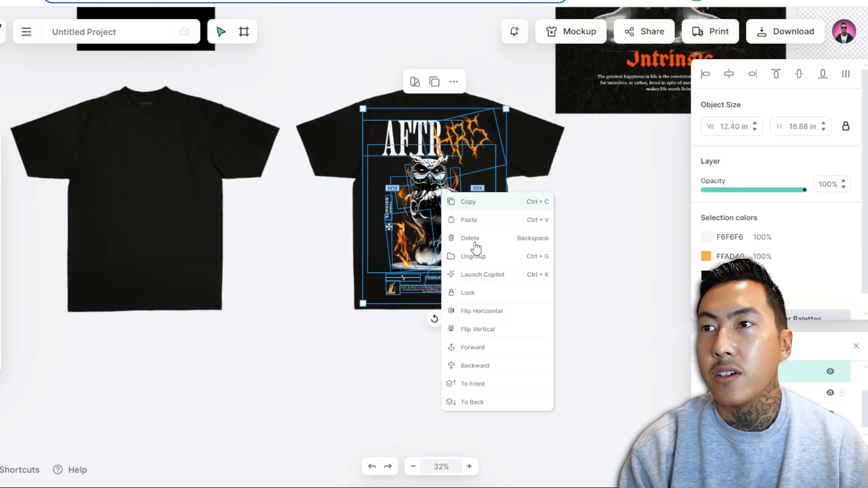
left_click(496, 258)
left_click(432, 257)
- Duplicate the owl and its flames from the shirt back onto the shirt front as a chest print about 3.6 in wide
left_click(411, 229)
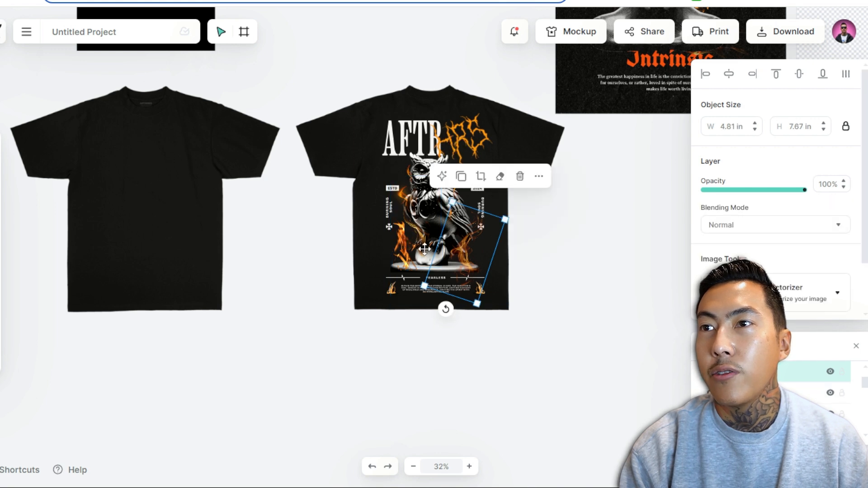
left_click(405, 247, "shift")
scroll(428, 245, "up", 5)
scroll(465, 266, "up", 5)
left_click(487, 333, "shift")
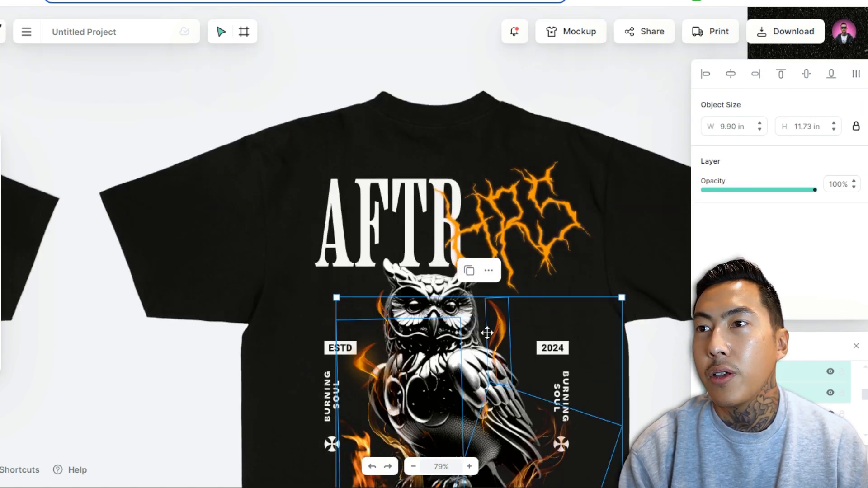
left_click(429, 291, "shift")
scroll(429, 316, "down", 3)
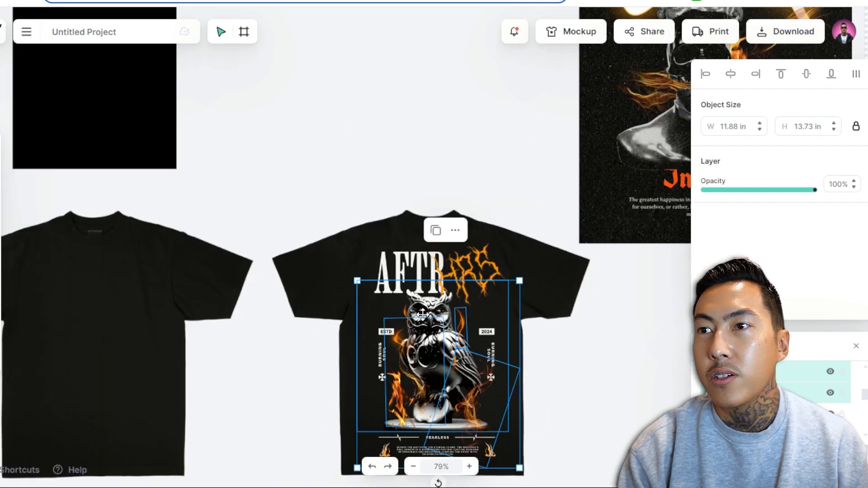
left_click_drag(439, 341, 123, 304, "alt")
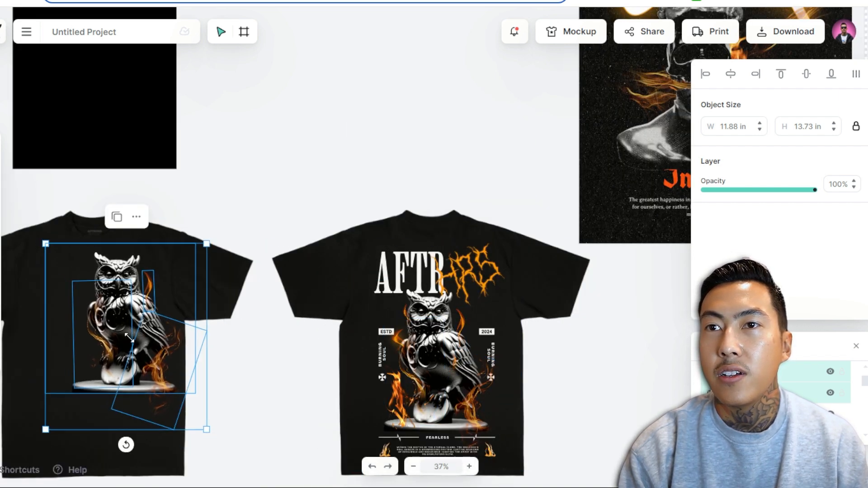
left_click_drag(207, 430, 95, 301)
left_click_drag(77, 269, 140, 295)
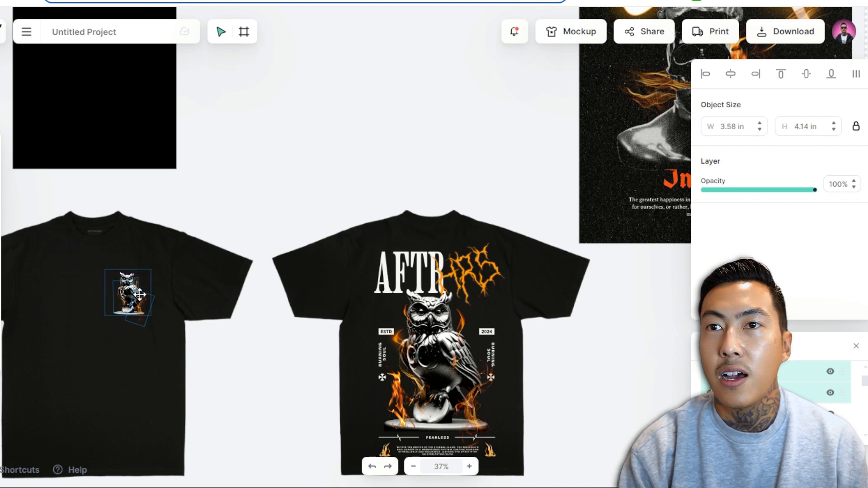
left_click(282, 178)
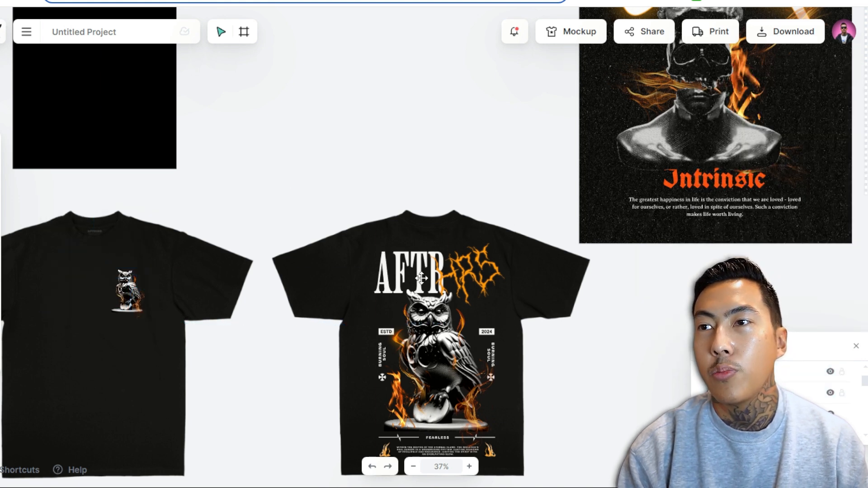
- Switch to the RISE ABOVE BACK project and examine its owl and moon design
scroll(421, 278, "down", 2)
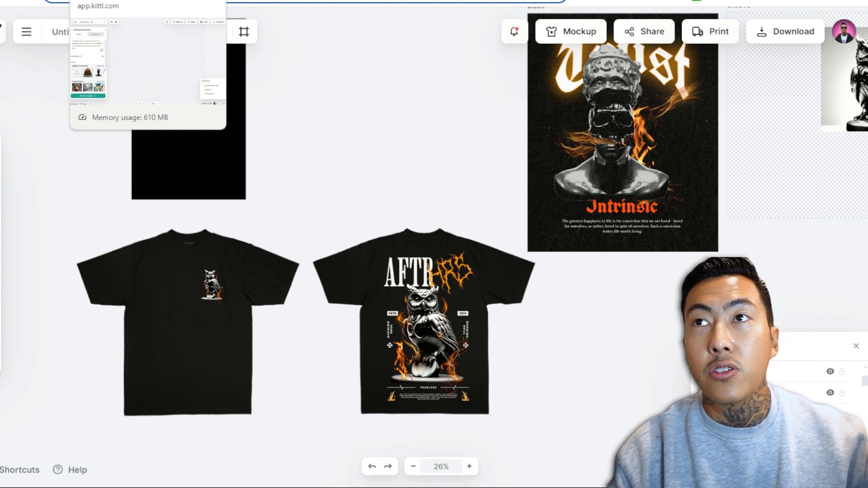
left_click(276, 0)
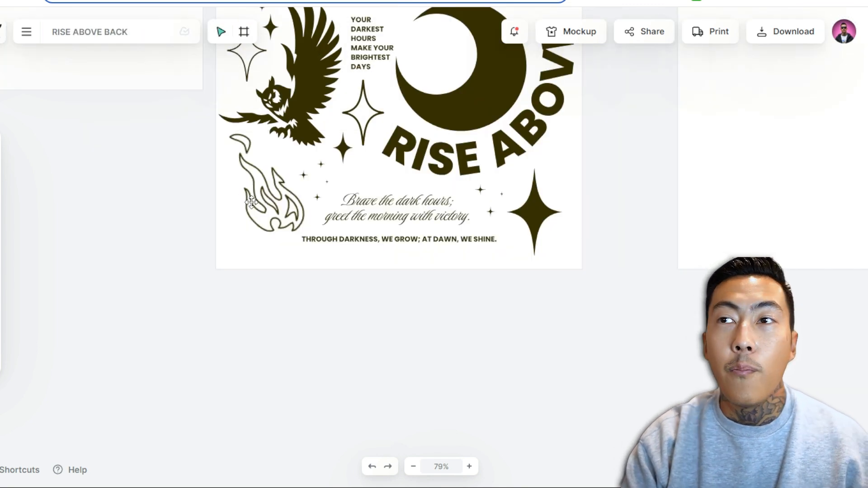
scroll(252, 202, "up", 5)
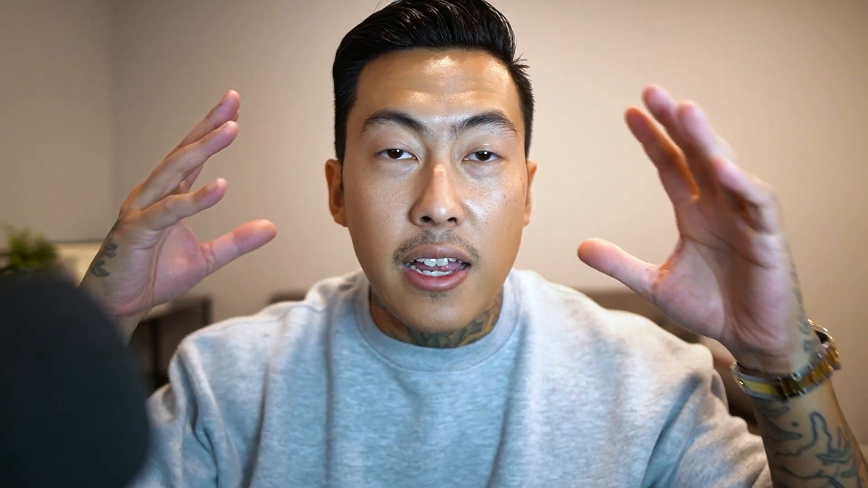